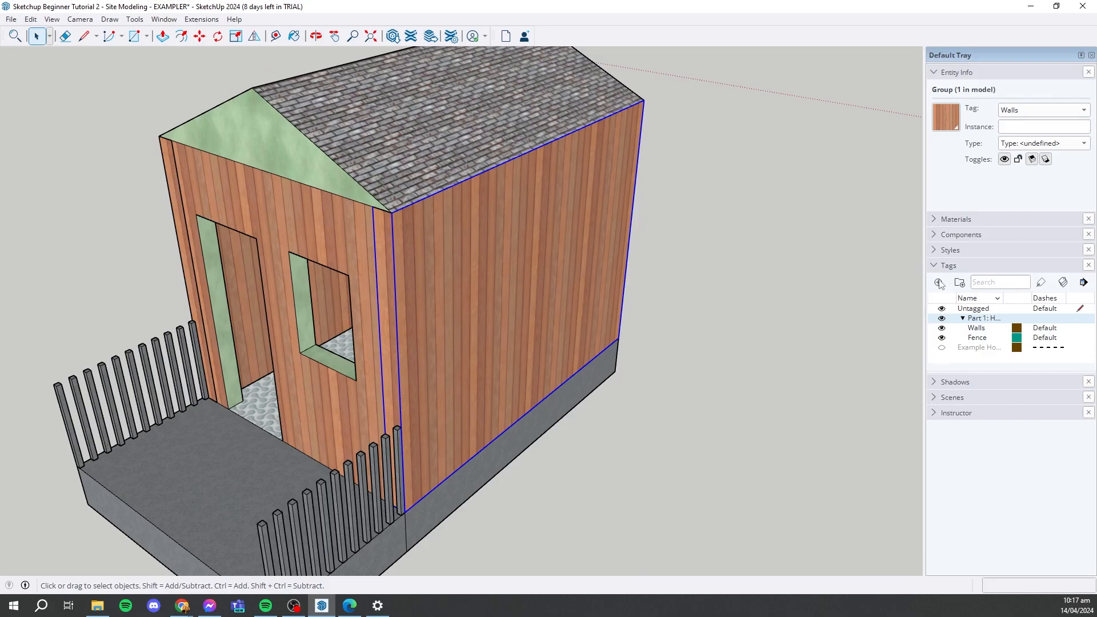
- Add a new tag named "Wall (New)" inside the Part 1 tag folder
{"action": "scroll", "coordinate": [481, 256], "scroll_direction": "down", "scroll_amount": 3}
{"action": "scroll", "coordinate": [366, 286], "scroll_direction": "up", "scroll_amount": 2}
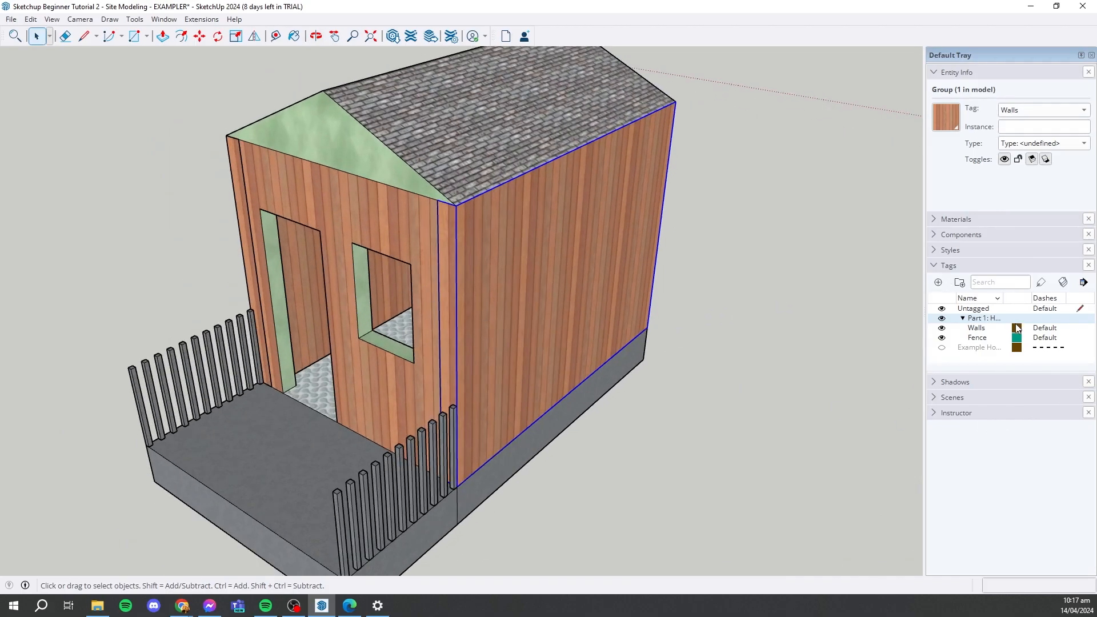
{"action": "left_click", "coordinate": [938, 282]}
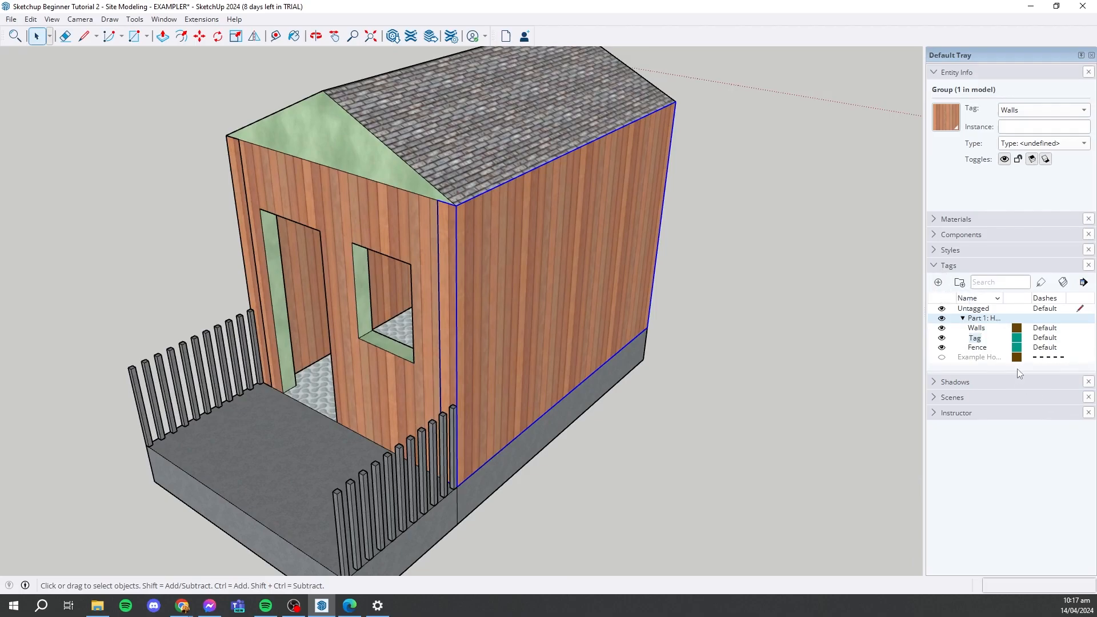
{"action": "type", "text": "Wall"}
{"action": "key", "text": "Return"}
- Assign the selected long side wall group to the Wall (New) tag
{"action": "left_click", "coordinate": [673, 251]}
{"action": "left_click", "coordinate": [563, 269]}
{"action": "middle_click_drag", "start_coordinate": [563, 269], "coordinate": [480, 314]}
{"action": "middle_click_drag", "start_coordinate": [433, 218], "coordinate": [912, 211]}
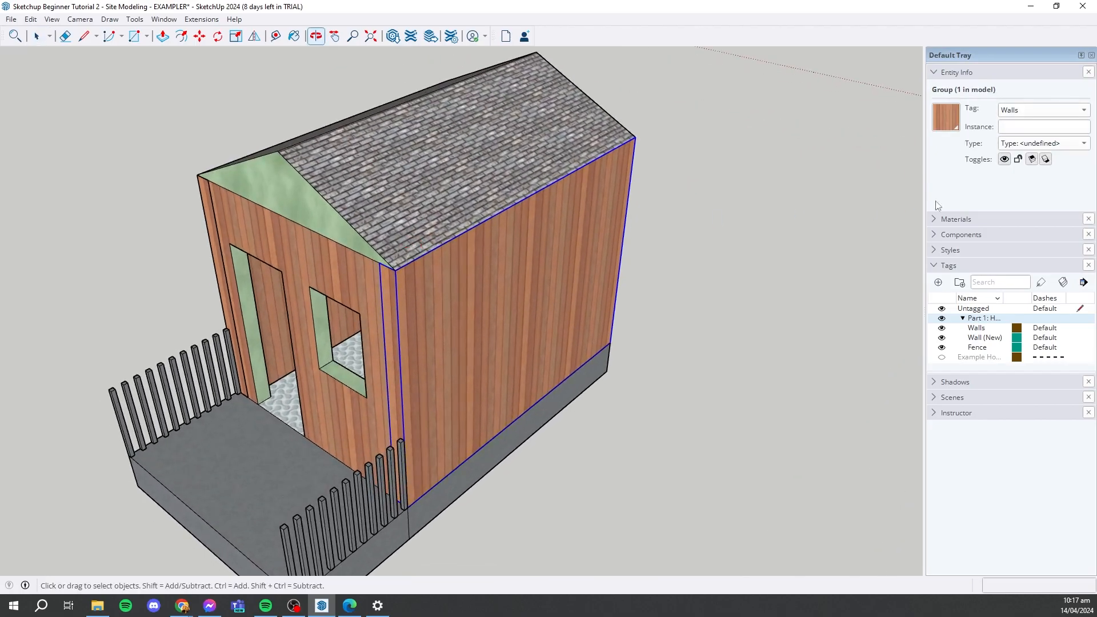
{"action": "left_click", "coordinate": [1022, 110]}
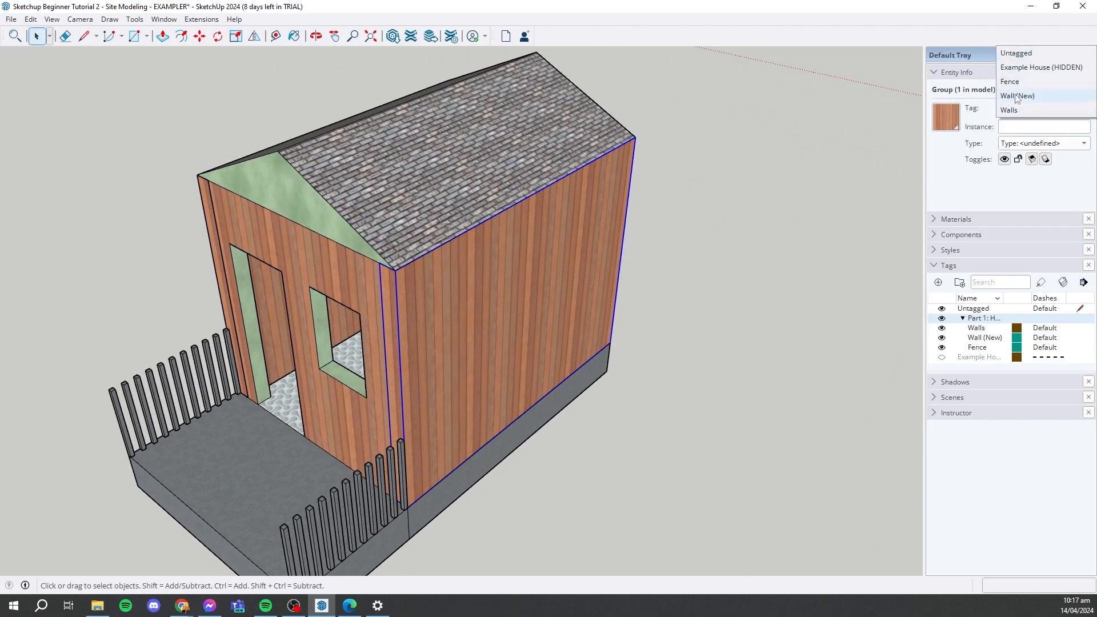
{"action": "left_click", "coordinate": [1018, 96]}
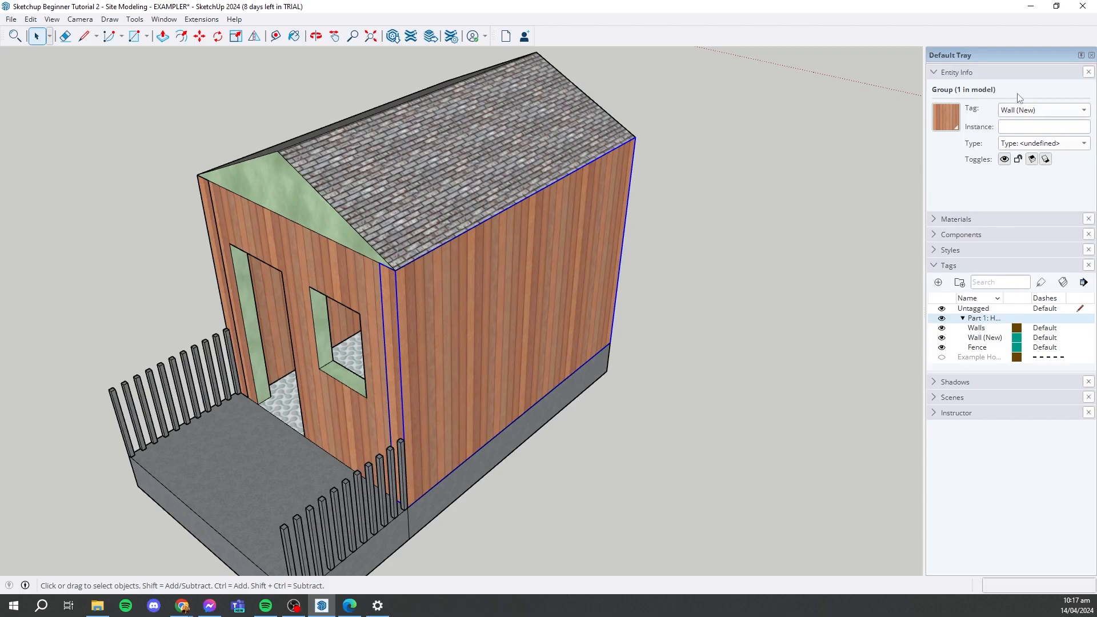
- Hide the Wall (New) tag to inspect the house without its side wall, and show it again
{"action": "scroll", "coordinate": [571, 317], "scroll_direction": "up", "scroll_amount": 3}
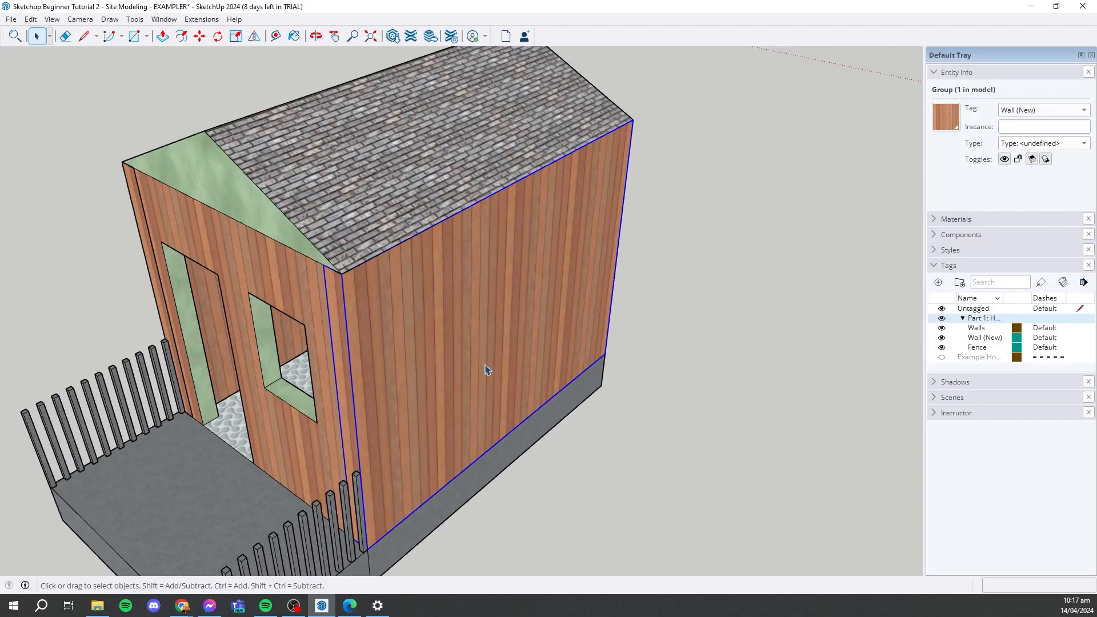
{"action": "middle_click_drag", "start_coordinate": [466, 347], "coordinate": [487, 327]}
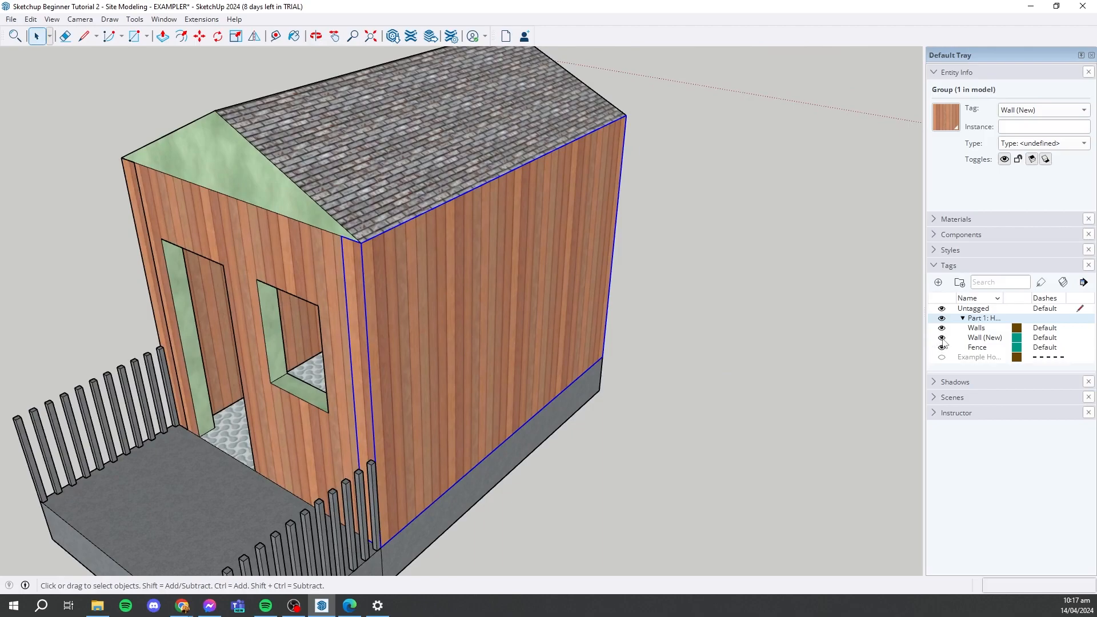
{"action": "left_click", "coordinate": [942, 338]}
{"action": "middle_click_drag", "start_coordinate": [797, 301], "coordinate": [269, 211]}
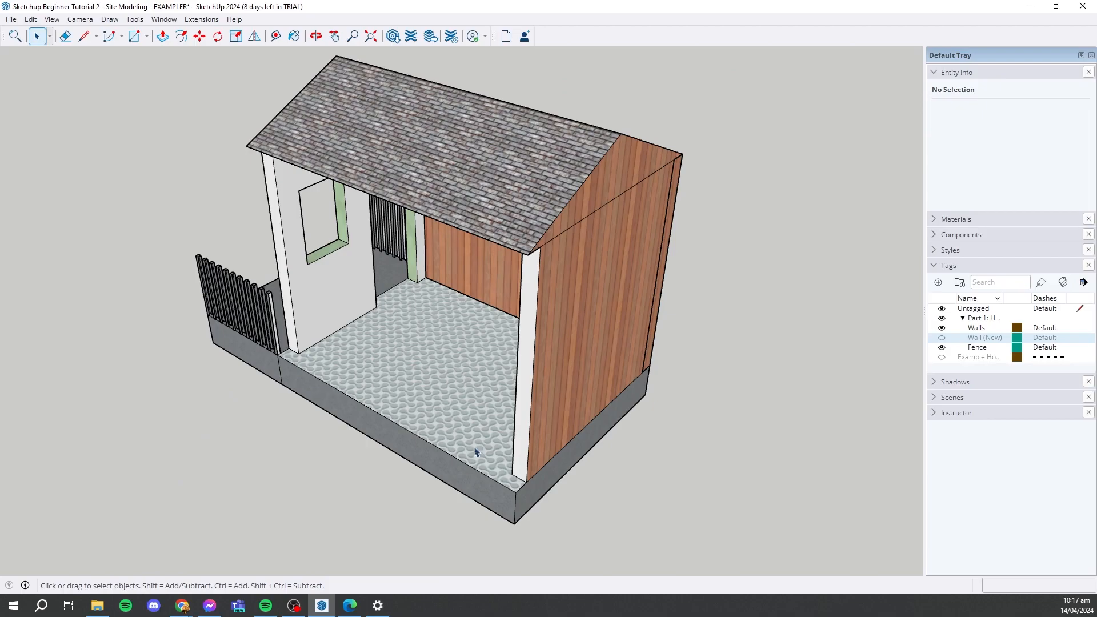
{"action": "middle_click_drag", "start_coordinate": [480, 259], "coordinate": [713, 240]}
{"action": "middle_click_drag", "start_coordinate": [771, 284], "coordinate": [674, 320]}
{"action": "left_click", "coordinate": [941, 338]}
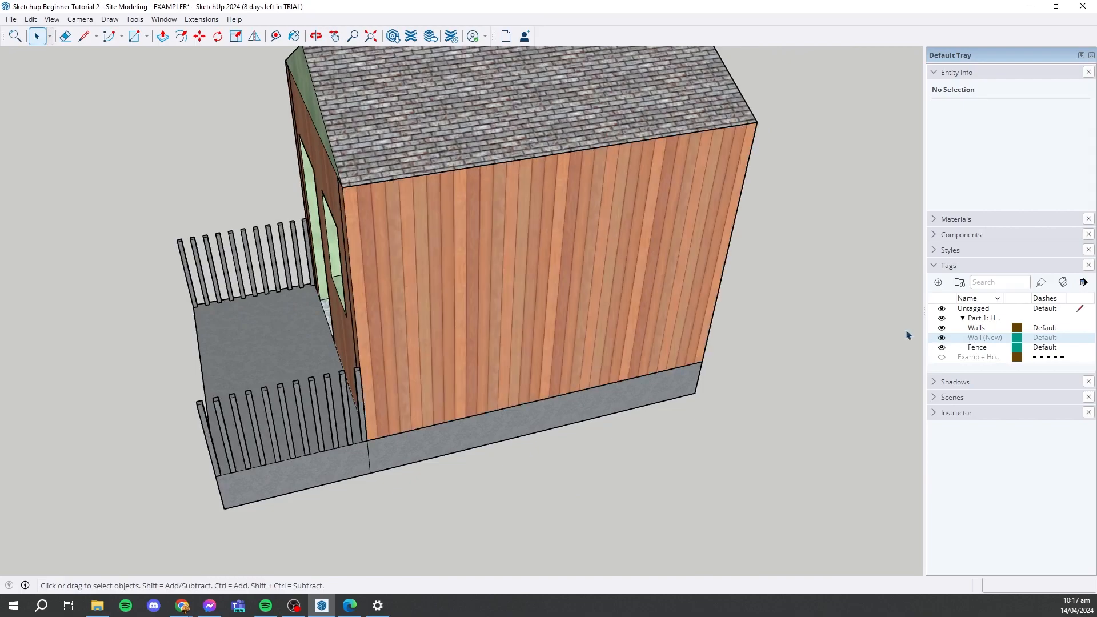
- Select the long side wall group and reassign it to the Walls tag
{"action": "middle_click_drag", "start_coordinate": [440, 308], "coordinate": [620, 294]}
{"action": "left_click", "coordinate": [562, 311]}
{"action": "scroll", "coordinate": [348, 377], "scroll_direction": "down", "scroll_amount": 3}
{"action": "middle_click_drag", "start_coordinate": [465, 351], "coordinate": [444, 333]}
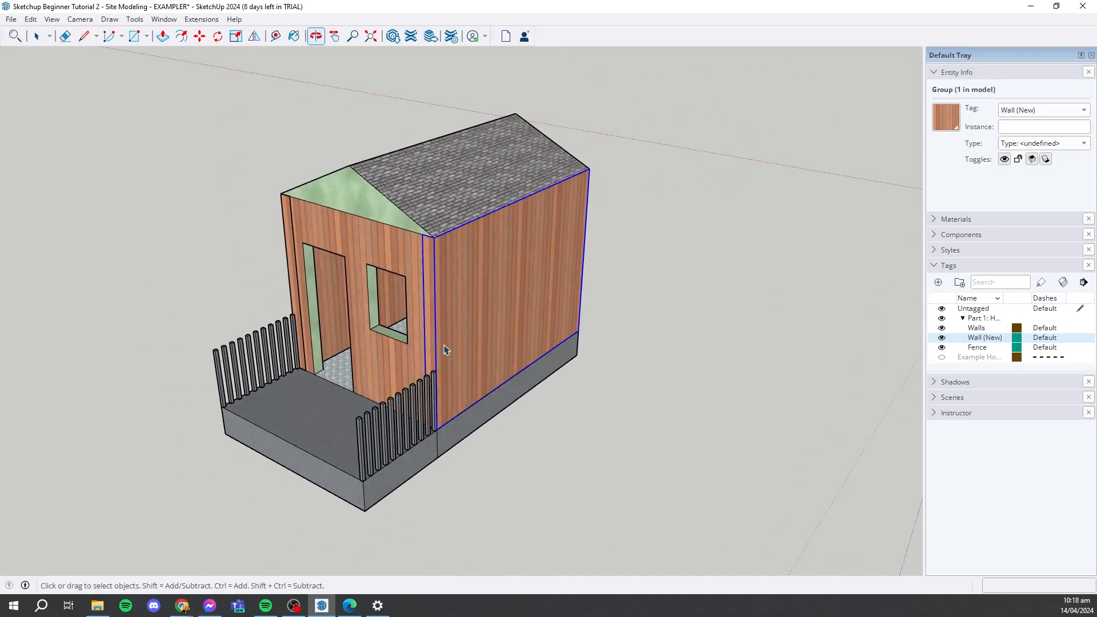
{"action": "scroll", "coordinate": [443, 340], "scroll_direction": "up", "scroll_amount": 3}
{"action": "scroll", "coordinate": [563, 337], "scroll_direction": "down", "scroll_amount": 3}
{"action": "middle_click_drag", "start_coordinate": [566, 334], "coordinate": [543, 368]}
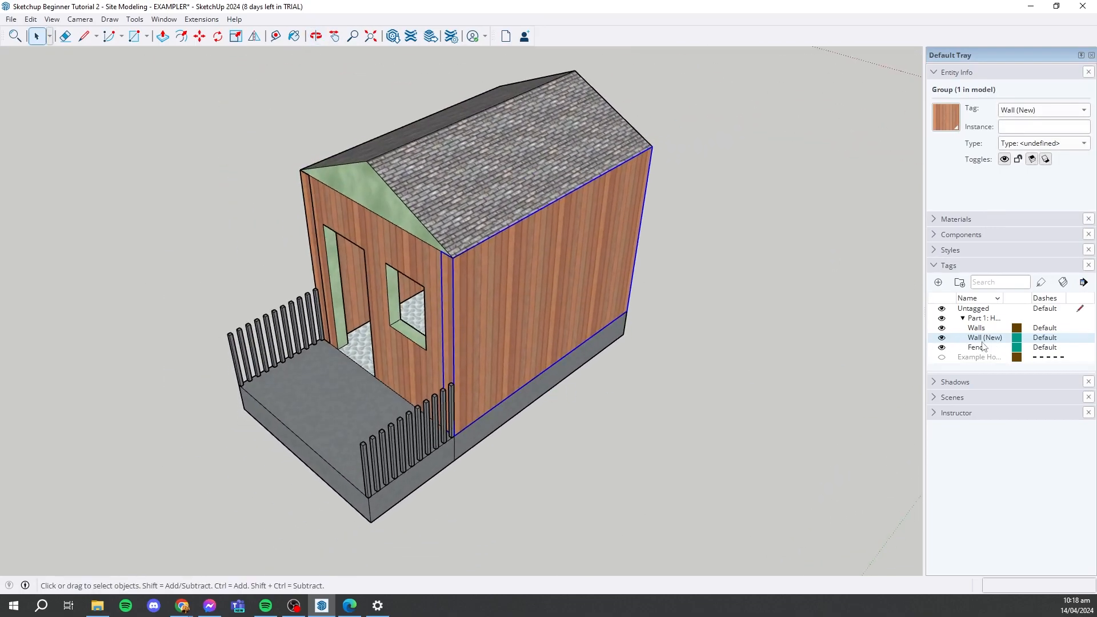
{"action": "left_click", "coordinate": [1022, 114]}
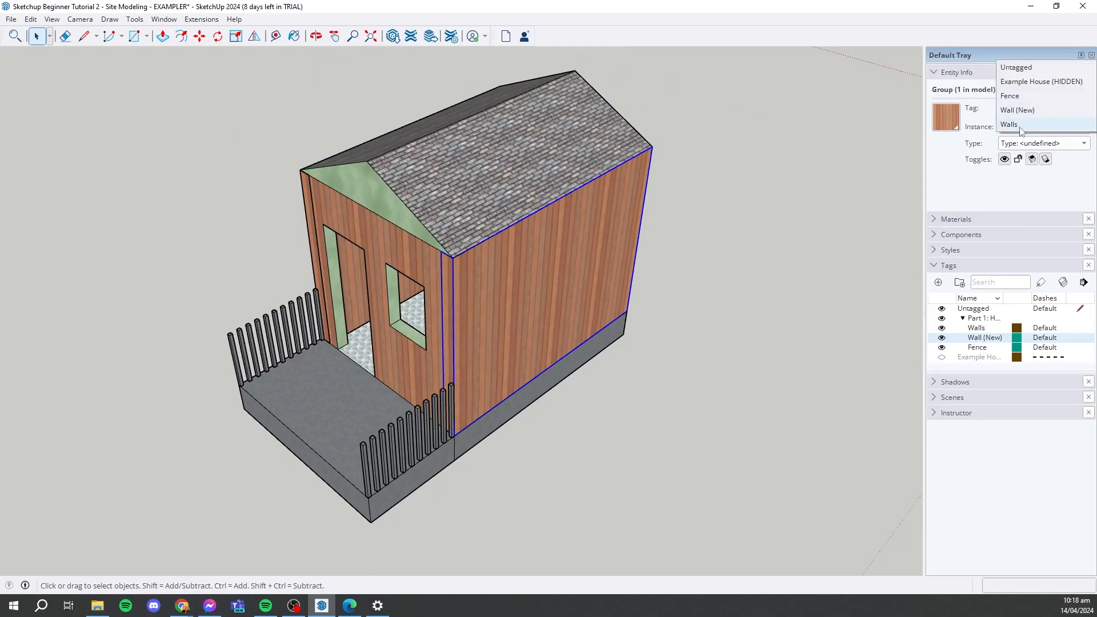
{"action": "left_click", "coordinate": [1021, 124]}
- Hide the Walls tag to inspect the house from several sides, and show it again
{"action": "scroll", "coordinate": [612, 406], "scroll_direction": "up", "scroll_amount": 3}
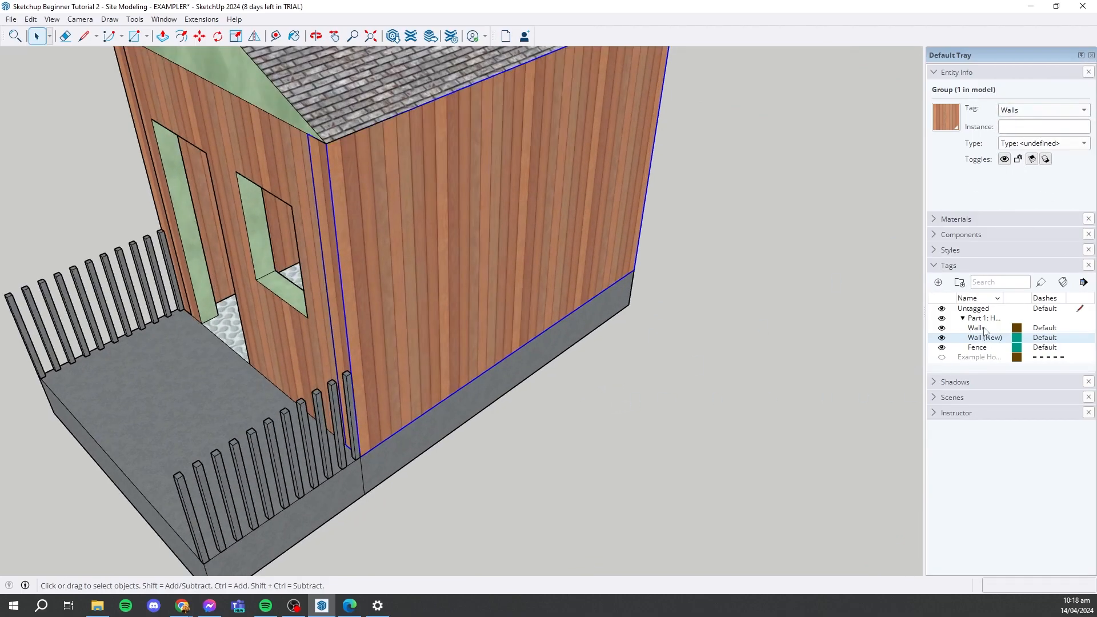
{"action": "left_click", "coordinate": [984, 330]}
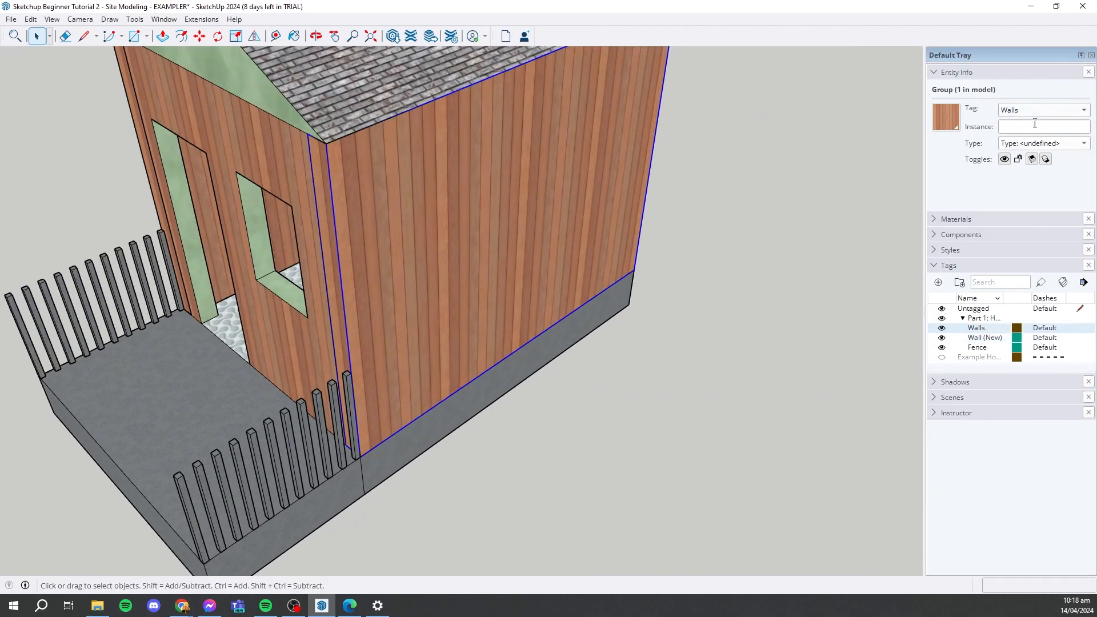
{"action": "left_click", "coordinate": [942, 328]}
{"action": "scroll", "coordinate": [644, 399], "scroll_direction": "down", "scroll_amount": 5}
{"action": "middle_click_drag", "start_coordinate": [644, 398], "coordinate": [754, 351]}
{"action": "scroll", "coordinate": [368, 381], "scroll_direction": "up", "scroll_amount": 5}
{"action": "middle_click_drag", "start_coordinate": [368, 381], "coordinate": [363, 297]}
{"action": "middle_click_drag", "start_coordinate": [720, 237], "coordinate": [435, 277]}
{"action": "scroll", "coordinate": [435, 278], "scroll_direction": "down", "scroll_amount": 4}
{"action": "scroll", "coordinate": [668, 420], "scroll_direction": "up", "scroll_amount": 4}
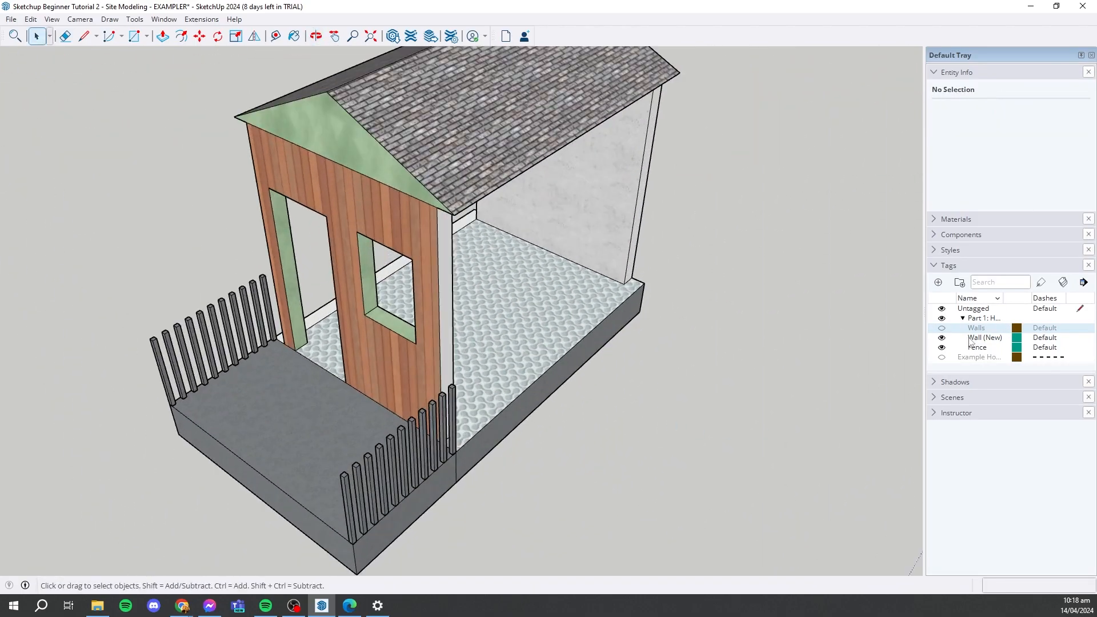
{"action": "left_click", "coordinate": [941, 328]}
{"action": "scroll", "coordinate": [545, 303], "scroll_direction": "down", "scroll_amount": 2}
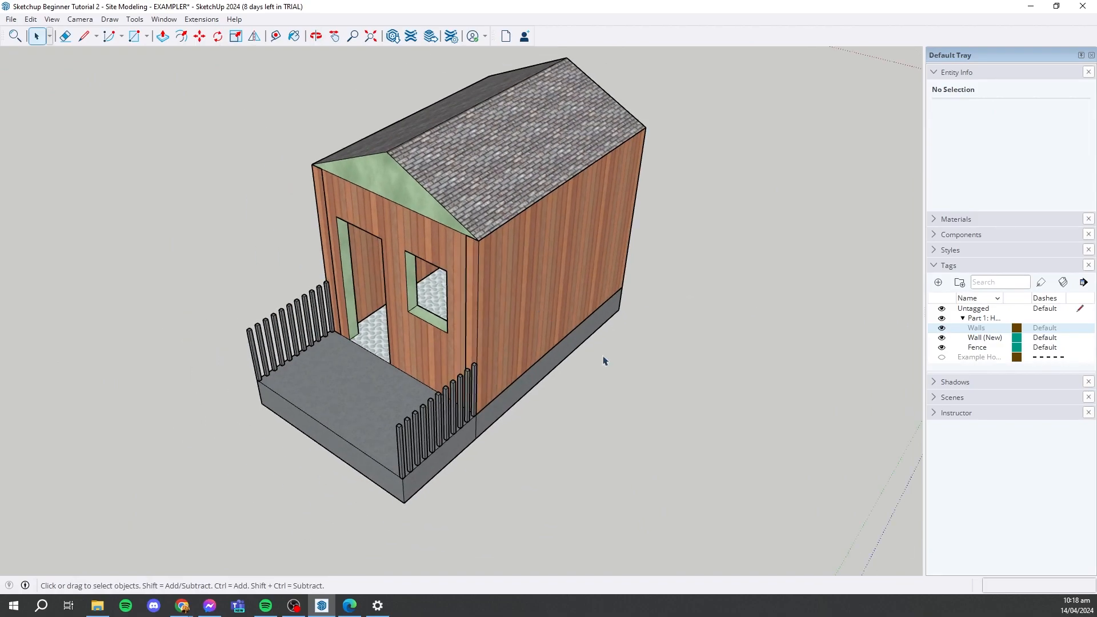
- Switch the visibility of the Fence and Wall (New) tags and the Part 1 folder off and back on
{"action": "left_click", "coordinate": [942, 348]}
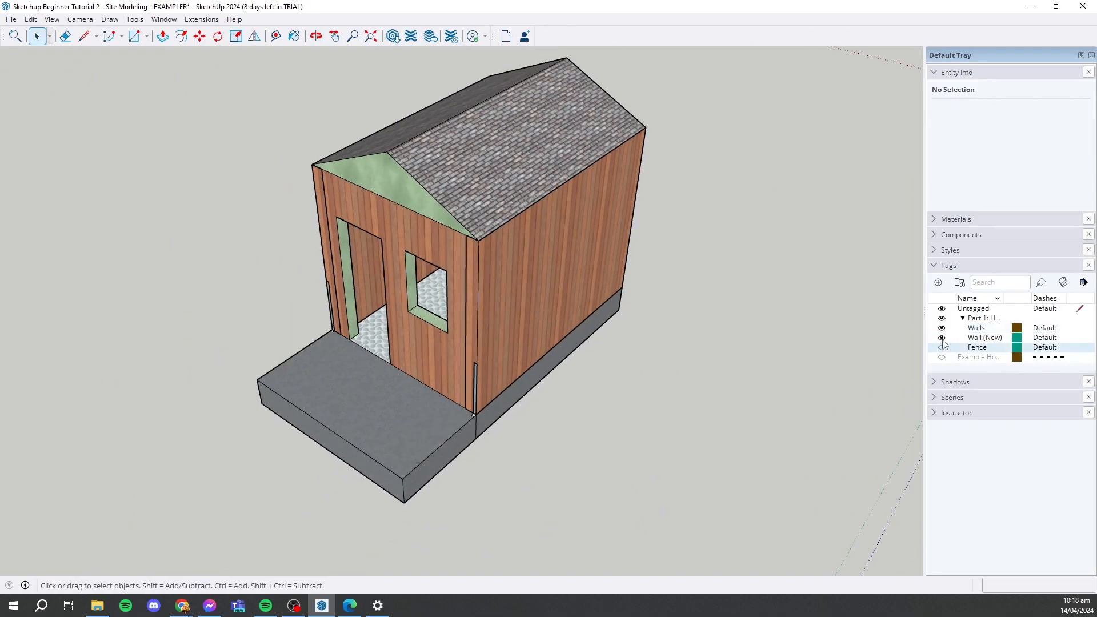
{"action": "left_click", "coordinate": [942, 337]}
{"action": "left_click", "coordinate": [942, 318]}
{"action": "left_click", "coordinate": [449, 310]}
{"action": "middle_click_drag", "start_coordinate": [423, 302], "coordinate": [668, 329]}
{"action": "left_click", "coordinate": [438, 191]}
{"action": "middle_click_drag", "start_coordinate": [353, 250], "coordinate": [563, 255]}
{"action": "left_click", "coordinate": [942, 319]}
{"action": "left_click", "coordinate": [942, 328]}
{"action": "left_click", "coordinate": [942, 337]}
{"action": "left_click", "coordinate": [942, 348]}
{"action": "middle_click_drag", "start_coordinate": [674, 303], "coordinate": [611, 308]}
{"action": "scroll", "coordinate": [520, 406], "scroll_direction": "up", "scroll_amount": 3}
{"action": "left_click", "coordinate": [528, 283]}
{"action": "left_click", "coordinate": [438, 241]}
{"action": "middle_click_drag", "start_coordinate": [445, 241], "coordinate": [728, 211]}
{"action": "left_click", "coordinate": [658, 221]}
{"action": "scroll", "coordinate": [659, 221], "scroll_direction": "down", "scroll_amount": 4}
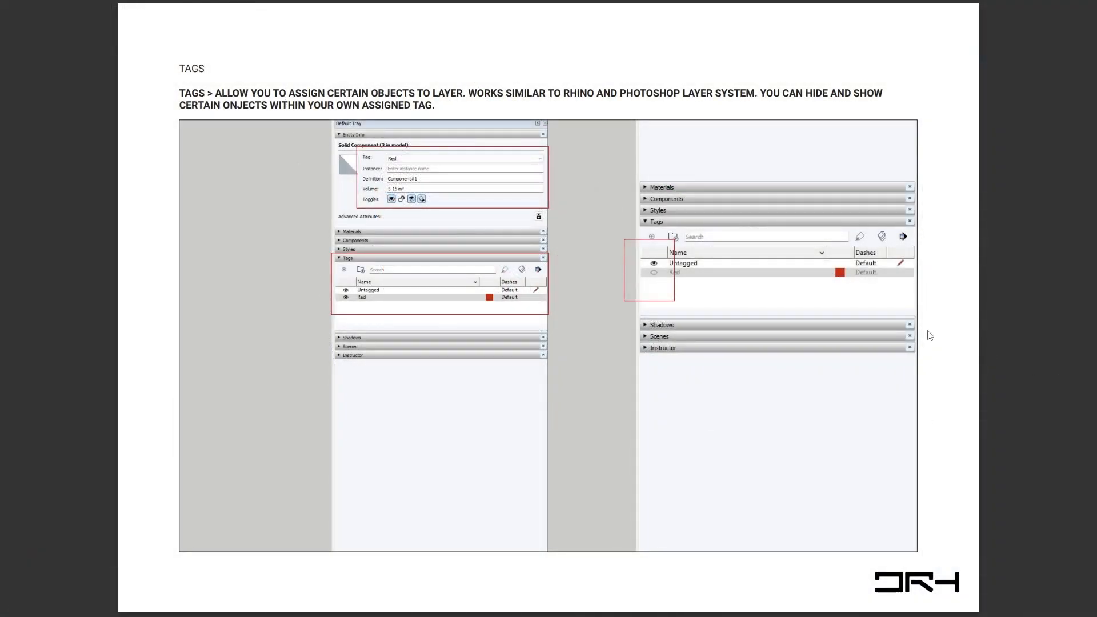
{"action": "key", "text": "Right"}
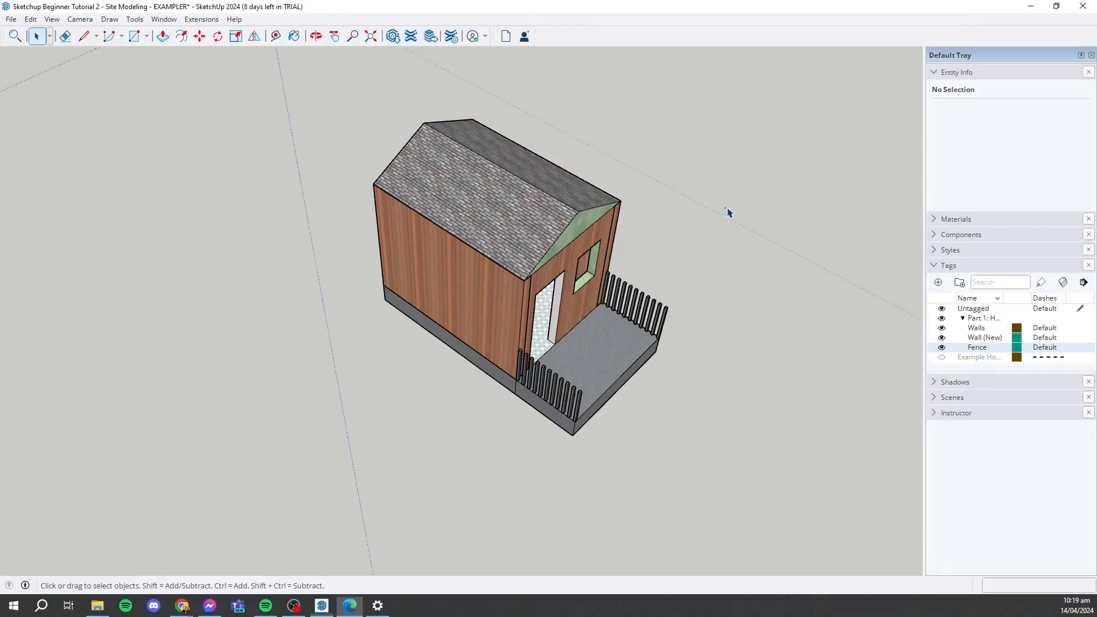
- Open the Styles settings for the house model
{"action": "middle_click_drag", "start_coordinate": [728, 213], "coordinate": [615, 358]}
{"action": "scroll", "coordinate": [604, 370], "scroll_direction": "up", "scroll_amount": 4}
{"action": "scroll", "coordinate": [615, 358], "scroll_direction": "down", "scroll_amount": 1}
{"action": "left_click", "coordinate": [953, 219]}
{"action": "left_click", "coordinate": [949, 219]}
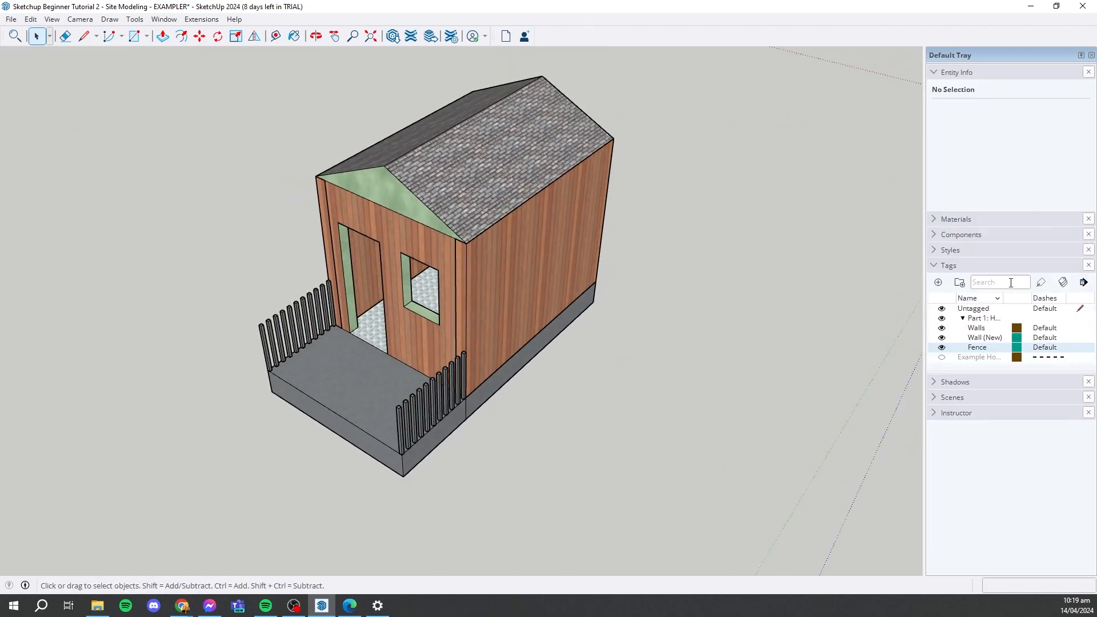
{"action": "left_click", "coordinate": [934, 250]}
{"action": "middle_click_drag", "start_coordinate": [591, 259], "coordinate": [612, 232]}
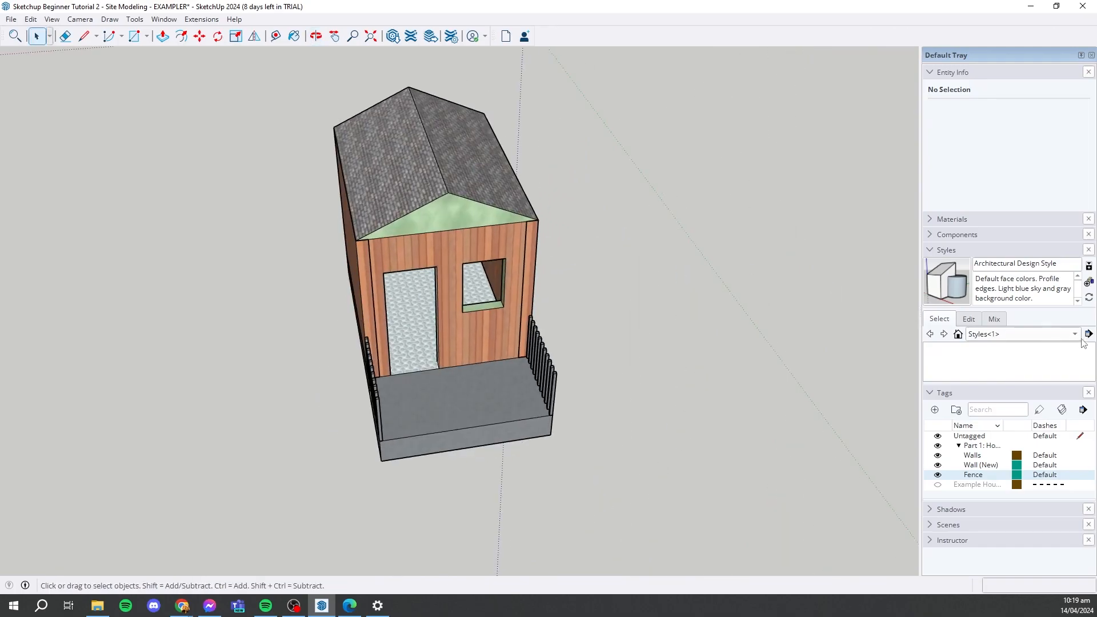
- Try line-drawing styles from the Sketchy Edges collection on the house model
{"action": "left_click", "coordinate": [972, 321]}
{"action": "left_click", "coordinate": [943, 319]}
{"action": "left_click", "coordinate": [988, 334]}
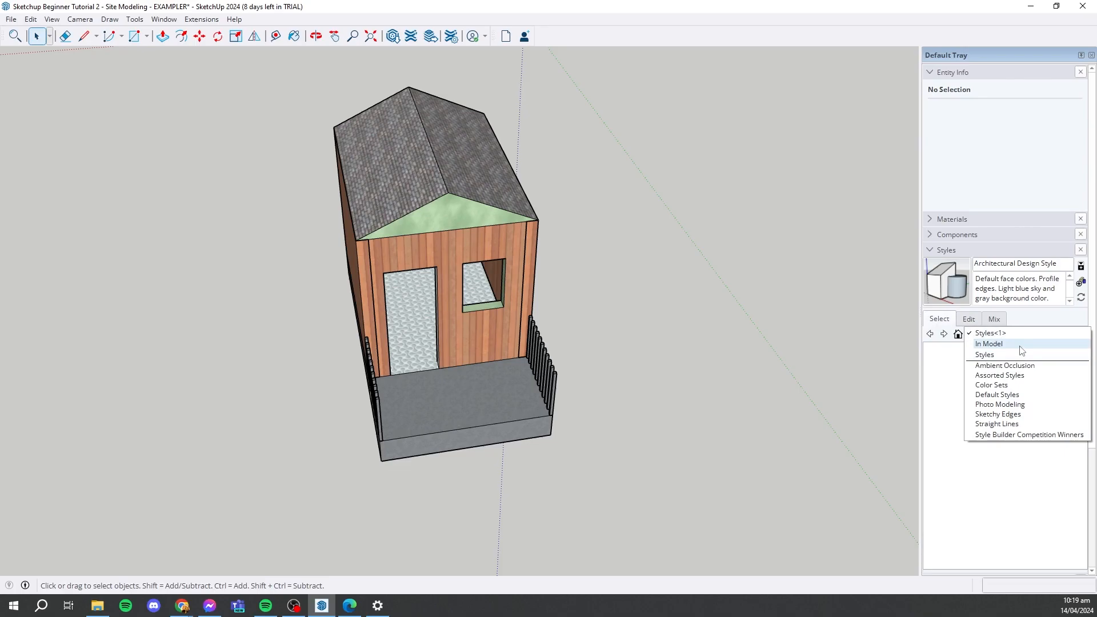
{"action": "left_click", "coordinate": [1012, 415]}
{"action": "mouse_move", "coordinate": [509, 320]}
{"action": "middle_mouse_down"}
{"action": "mouse_move", "coordinate": [537, 360]}
{"action": "mouse_move", "coordinate": [551, 304]}
{"action": "mouse_move", "coordinate": [789, 272]}
{"action": "mouse_move", "coordinate": [691, 278]}
{"action": "mouse_move", "coordinate": [612, 257]}
{"action": "mouse_move", "coordinate": [901, 446]}
{"action": "middle_mouse_up"}
{"action": "left_click", "coordinate": [934, 365]}
{"action": "scroll", "coordinate": [974, 457], "scroll_direction": "down", "scroll_amount": 1}
{"action": "left_click", "coordinate": [973, 421]}
{"action": "middle_click_drag", "start_coordinate": [759, 406], "coordinate": [749, 355]}
- Switch to the Default Styles collection and apply the 3D Printing Style
{"action": "left_click", "coordinate": [1067, 335]}
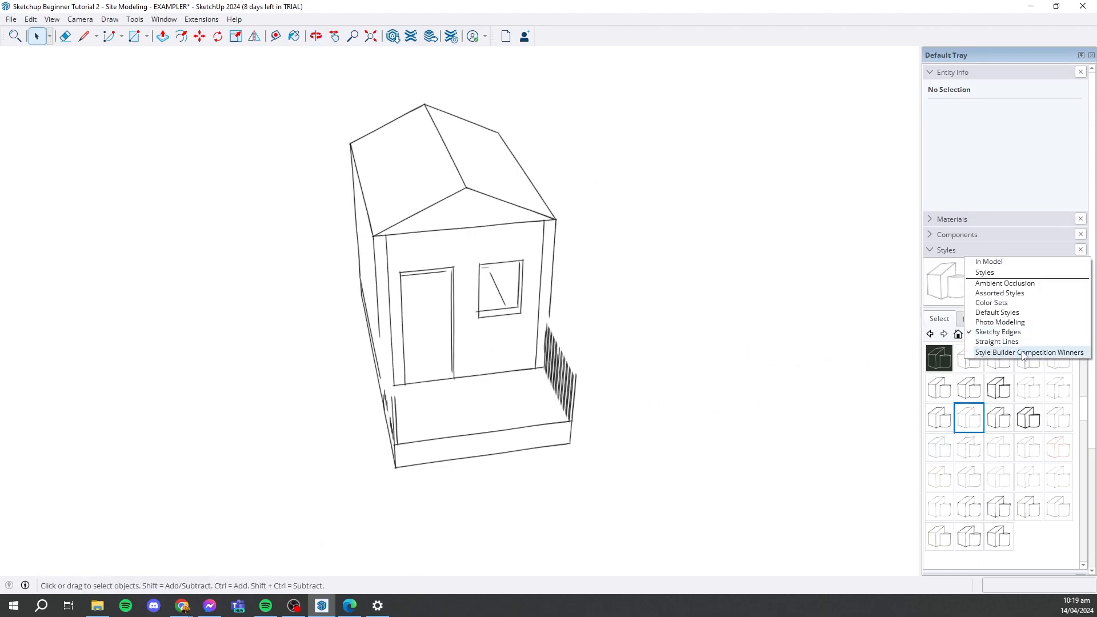
{"action": "left_click", "coordinate": [998, 313]}
{"action": "middle_click_drag", "start_coordinate": [577, 337], "coordinate": [714, 343]}
{"action": "left_click", "coordinate": [942, 361]}
{"action": "middle_click_drag", "start_coordinate": [550, 335], "coordinate": [808, 355]}
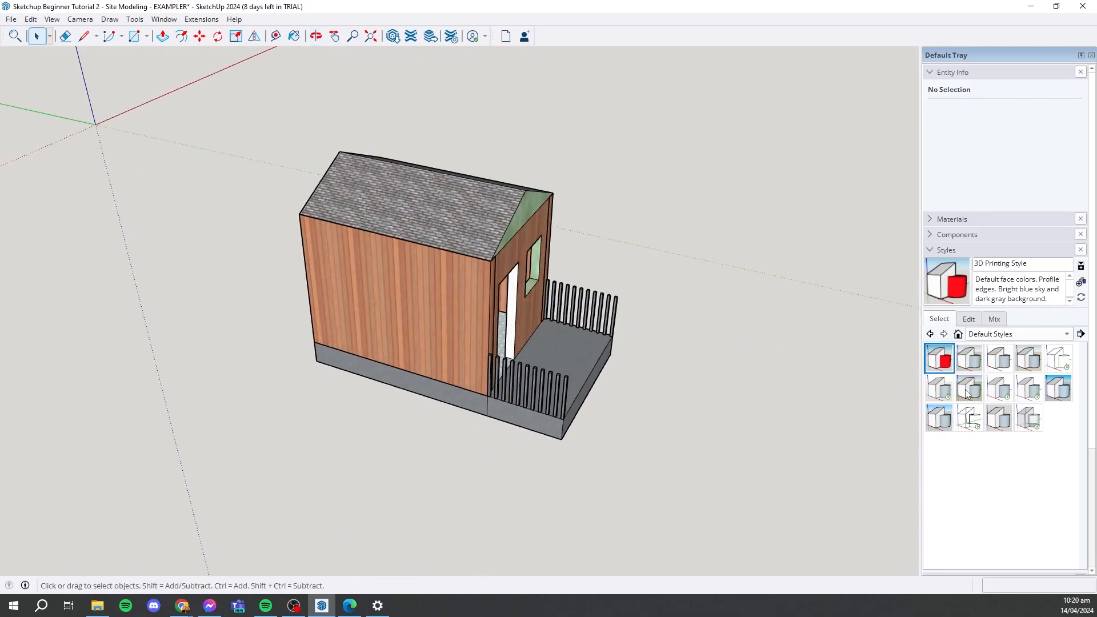
- Try the Landscape Architecture Style and the Construction Documentation Style on the model
{"action": "left_click", "coordinate": [969, 390]}
{"action": "middle_click_drag", "start_coordinate": [712, 306], "coordinate": [308, 303]}
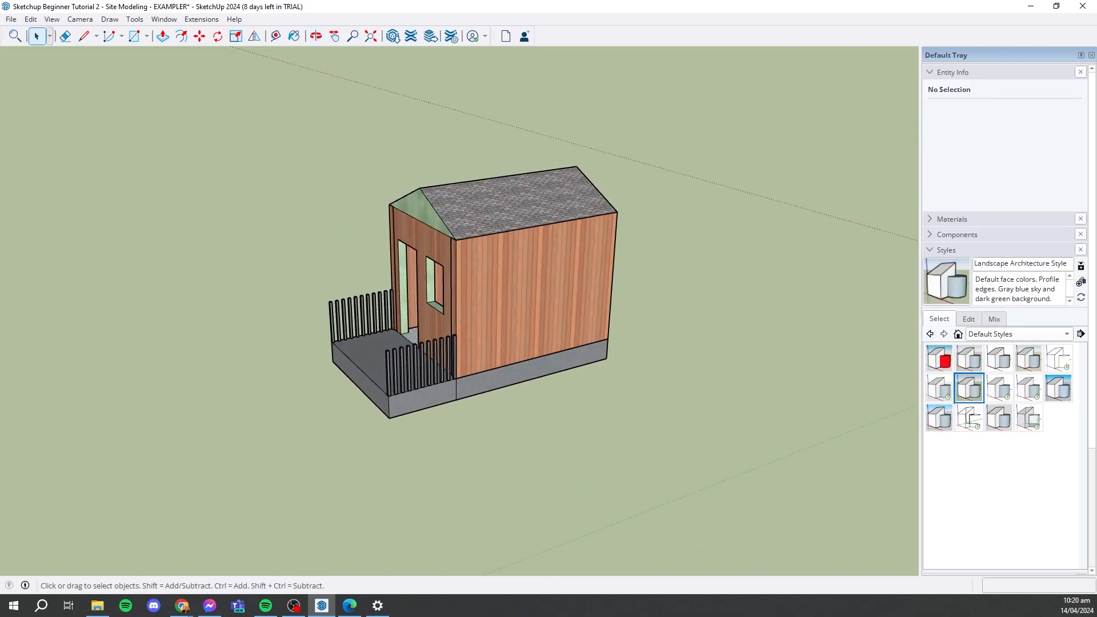
{"action": "left_click", "coordinate": [1064, 367]}
{"action": "left_click", "coordinate": [1009, 368]}
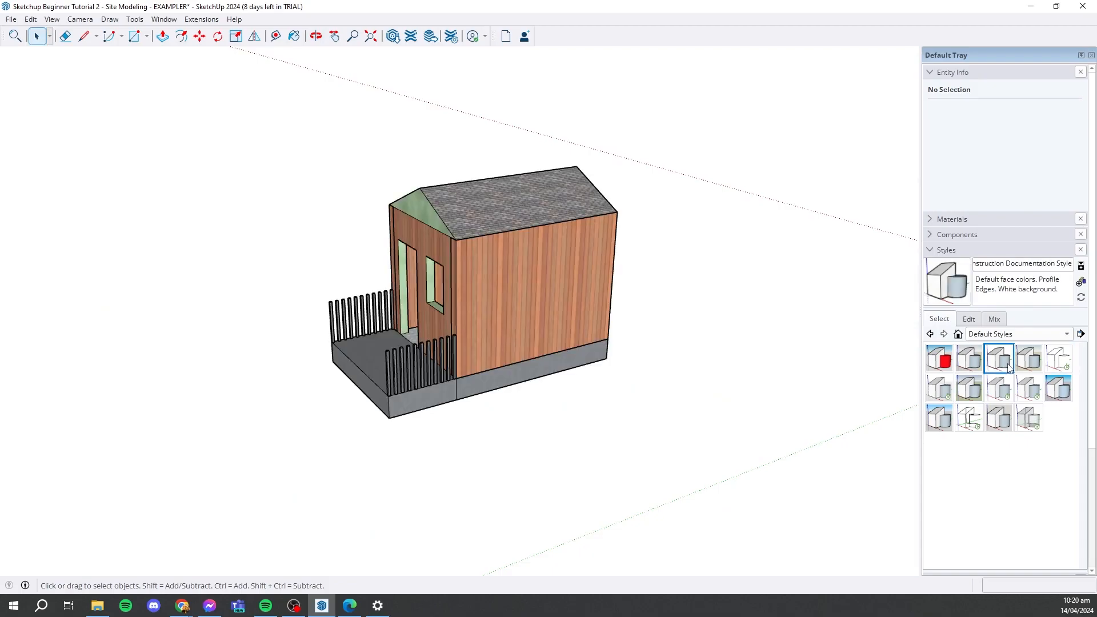
- Apply the Shaded style from the Default Styles collection to the model
{"action": "left_click", "coordinate": [998, 390]}
{"action": "mouse_move", "coordinate": [623, 295]}
{"action": "middle_mouse_down"}
{"action": "mouse_move", "coordinate": [805, 379]}
{"action": "mouse_move", "coordinate": [639, 341]}
{"action": "mouse_move", "coordinate": [634, 256]}
{"action": "middle_mouse_up"}
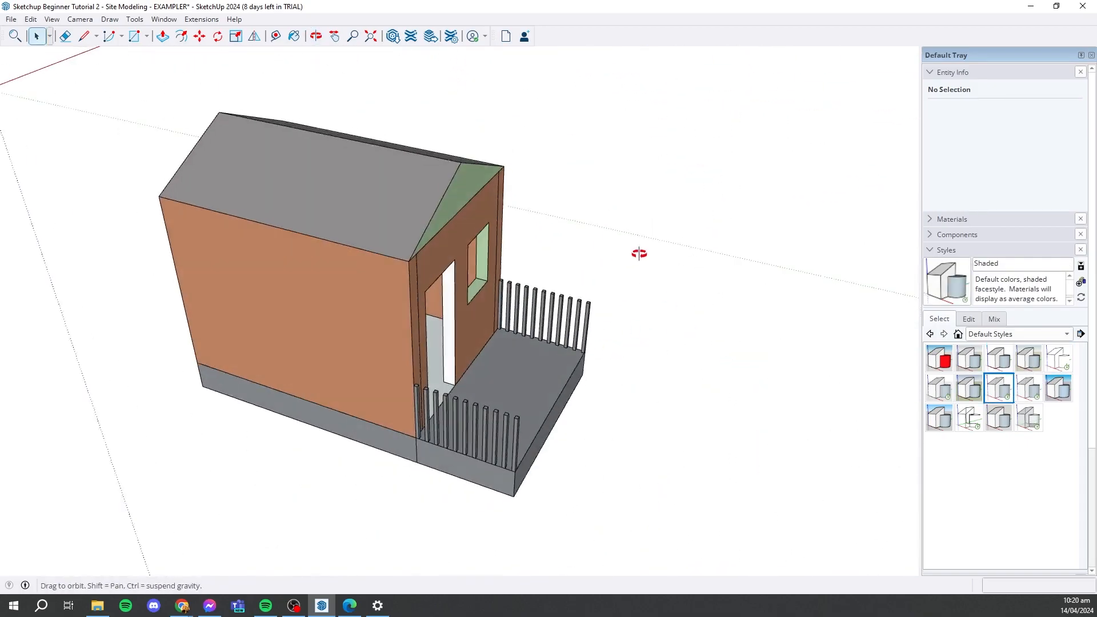
{"action": "scroll", "coordinate": [633, 255], "scroll_direction": "down", "scroll_amount": 4}
{"action": "scroll", "coordinate": [451, 294], "scroll_direction": "up", "scroll_amount": 4}
{"action": "middle_click_drag", "start_coordinate": [536, 318], "coordinate": [488, 358]}
{"action": "scroll", "coordinate": [488, 357], "scroll_direction": "down", "scroll_amount": 1}
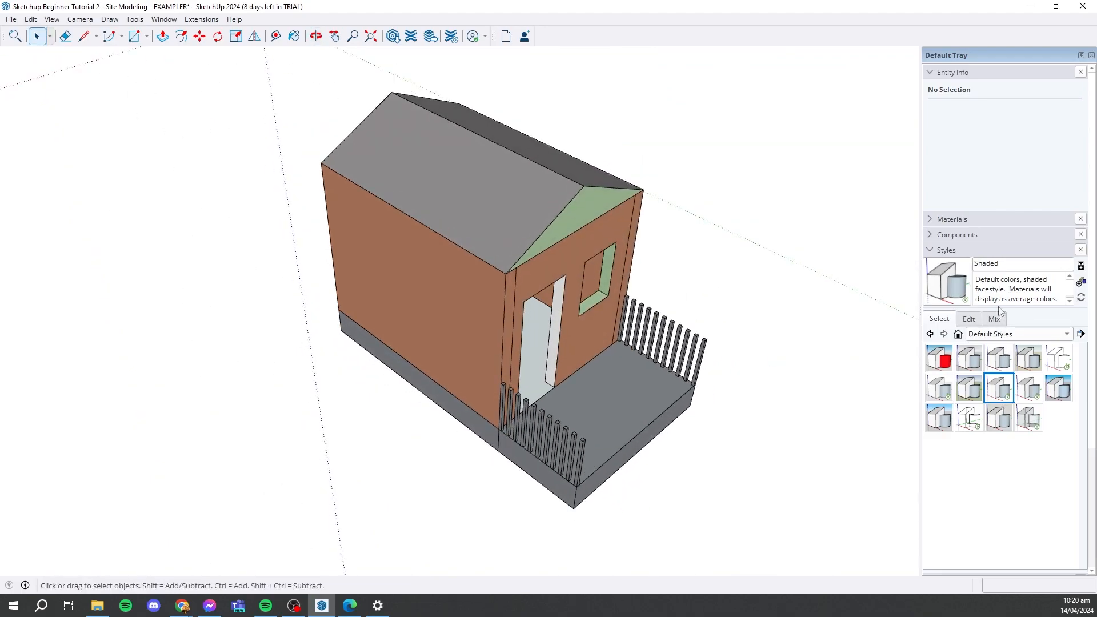
- Open the Shaded style for editing and turn its edges off and back on
{"action": "left_click", "coordinate": [971, 319]}
{"action": "middle_click_drag", "start_coordinate": [703, 320], "coordinate": [517, 494]}
{"action": "scroll", "coordinate": [691, 335], "scroll_direction": "down", "scroll_amount": 2}
{"action": "scroll", "coordinate": [691, 335], "scroll_direction": "up", "scroll_amount": 2}
{"action": "middle_click_drag", "start_coordinate": [690, 335], "coordinate": [617, 415]}
{"action": "left_click", "coordinate": [928, 359]}
{"action": "middle_click_drag", "start_coordinate": [657, 350], "coordinate": [643, 171]}
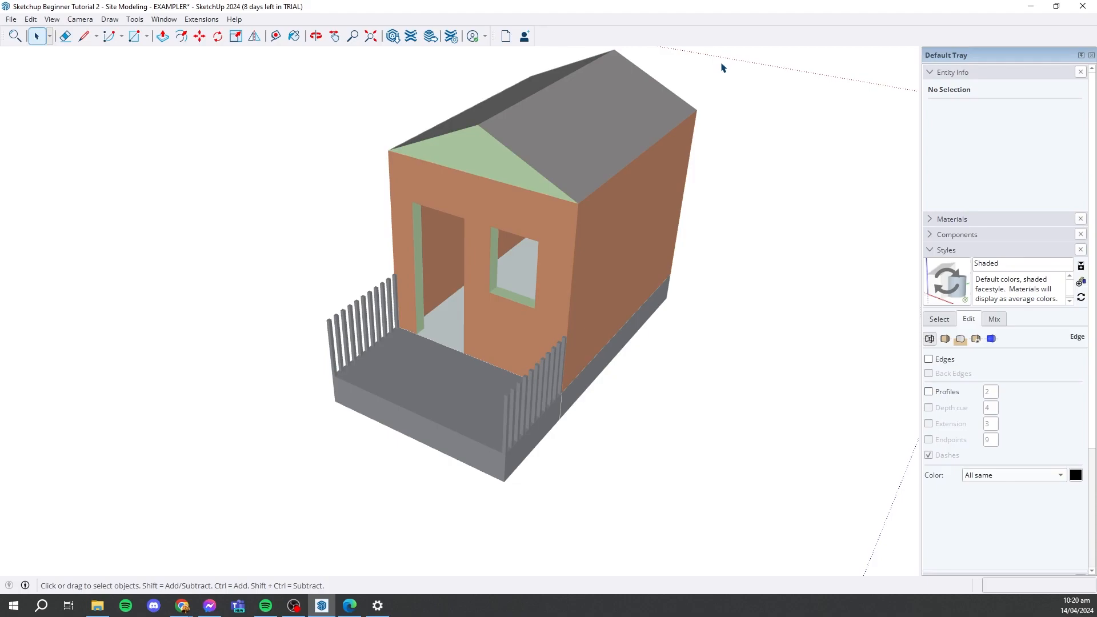
{"action": "middle_click_drag", "start_coordinate": [668, 268], "coordinate": [910, 391]}
{"action": "scroll", "coordinate": [685, 355], "scroll_direction": "down", "scroll_amount": 3}
{"action": "scroll", "coordinate": [711, 377], "scroll_direction": "up", "scroll_amount": 3}
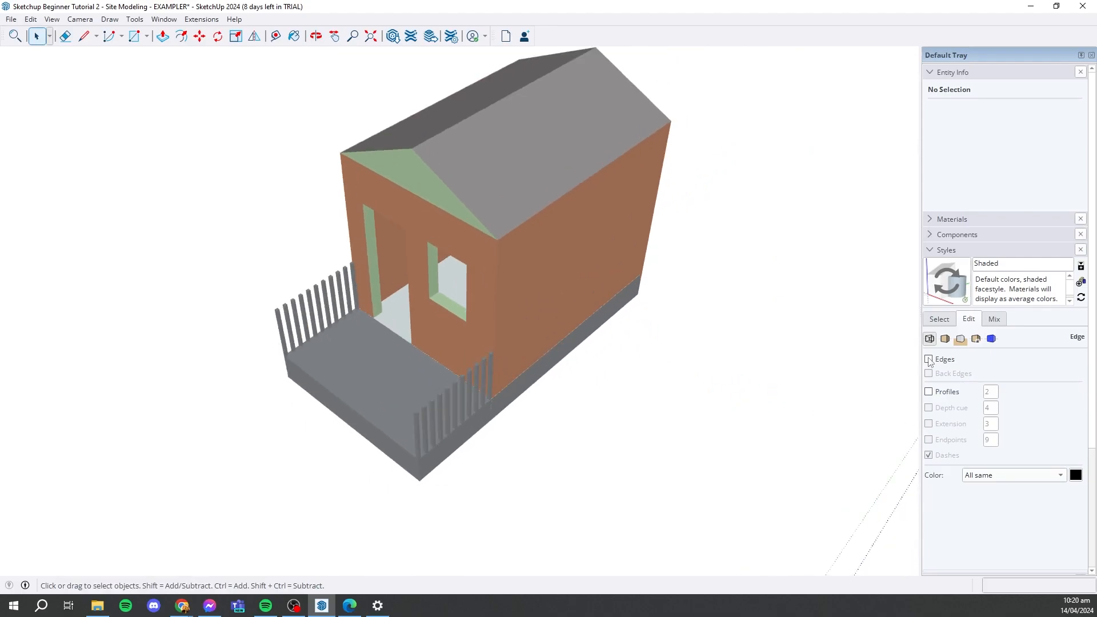
{"action": "left_click", "coordinate": [928, 358]}
- Open the style's face settings and toggle material transparency off and back on
{"action": "left_click", "coordinate": [945, 338]}
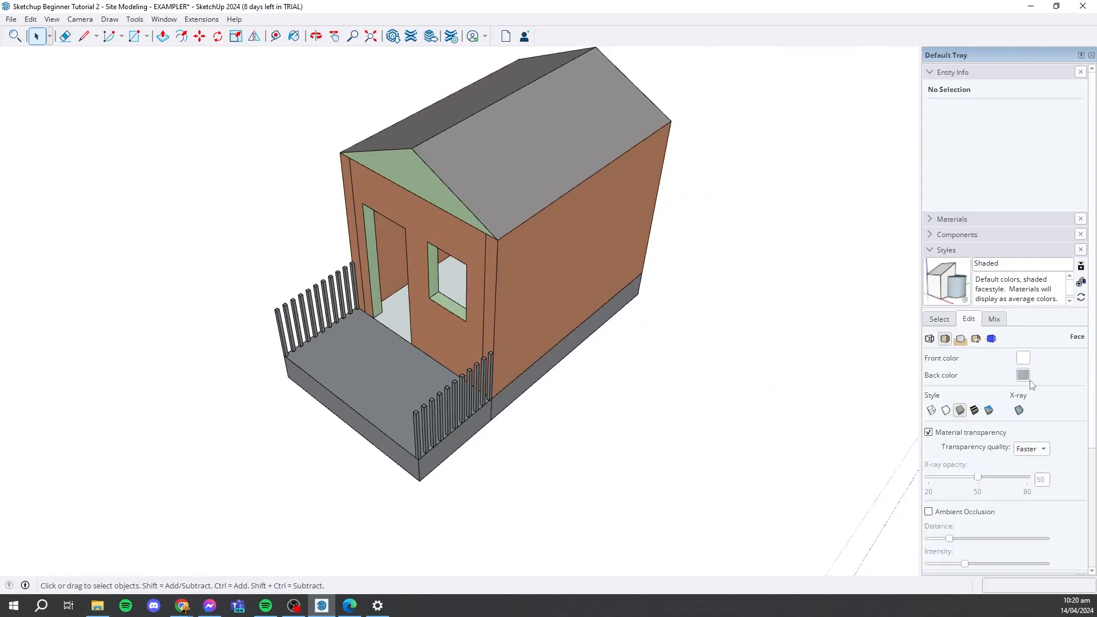
{"action": "middle_click_drag", "start_coordinate": [634, 351], "coordinate": [678, 406]}
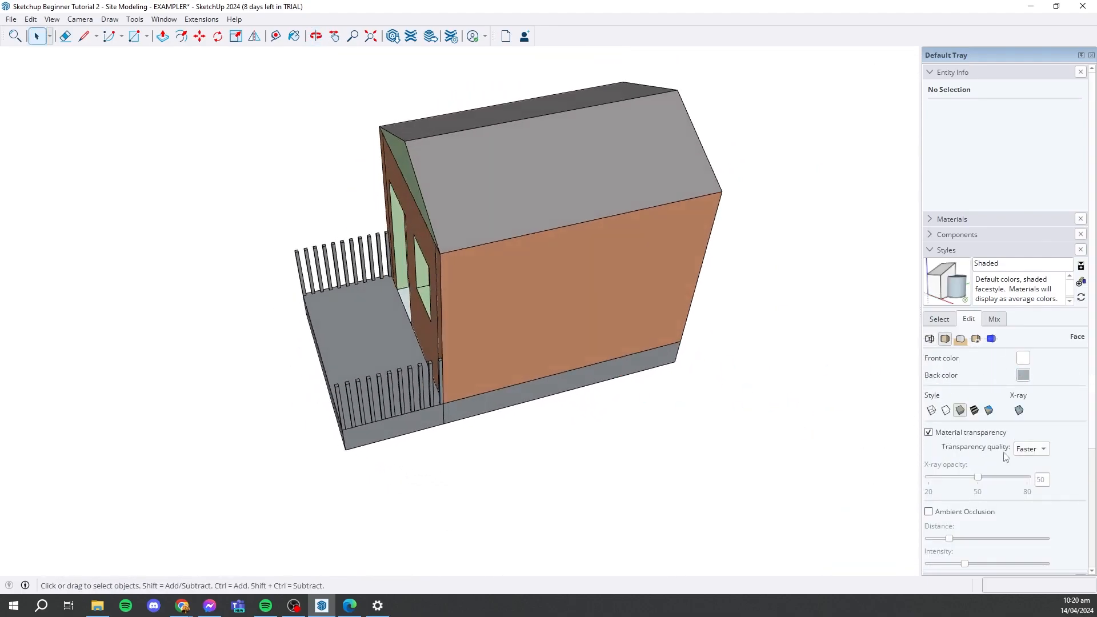
{"action": "left_click", "coordinate": [944, 433]}
{"action": "left_click", "coordinate": [944, 432]}
- Cycle the face style through hidden line and shaded with textures to monochrome
{"action": "left_click", "coordinate": [945, 410]}
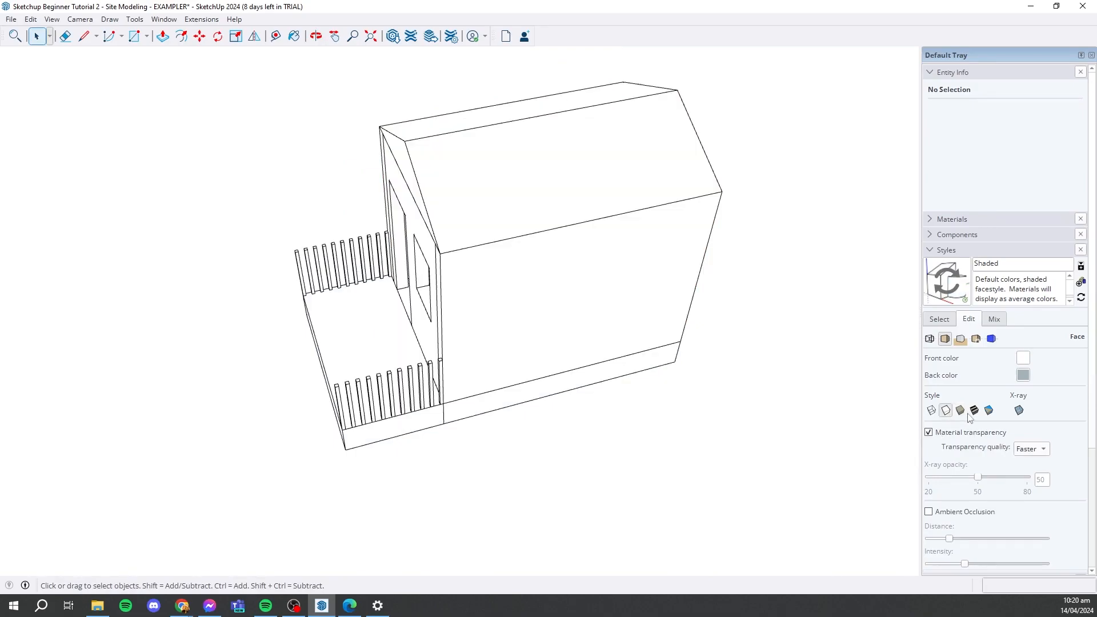
{"action": "left_click", "coordinate": [976, 410]}
{"action": "mouse_move", "coordinate": [617, 343]}
{"action": "middle_mouse_down"}
{"action": "mouse_move", "coordinate": [756, 240]}
{"action": "mouse_move", "coordinate": [711, 292]}
{"action": "middle_mouse_up"}
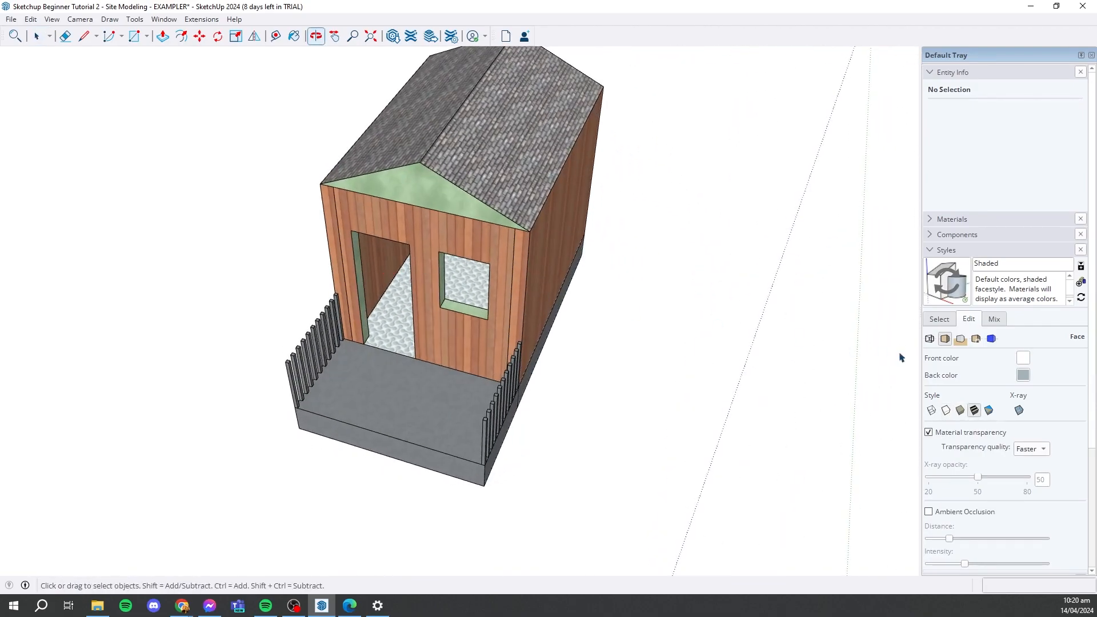
{"action": "left_click", "coordinate": [989, 409]}
{"action": "middle_click_drag", "start_coordinate": [684, 338], "coordinate": [534, 289]}
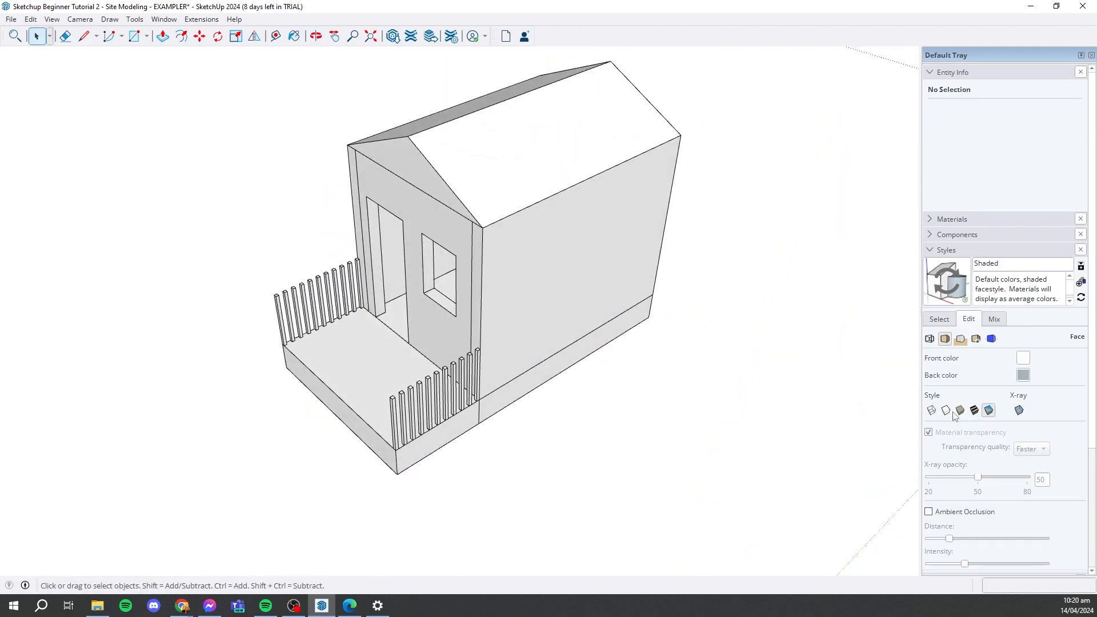
- Set the face style back to shaded and review the style's modeling settings before returning to the Default Styles collection
{"action": "left_click", "coordinate": [960, 410]}
{"action": "left_click", "coordinate": [992, 340]}
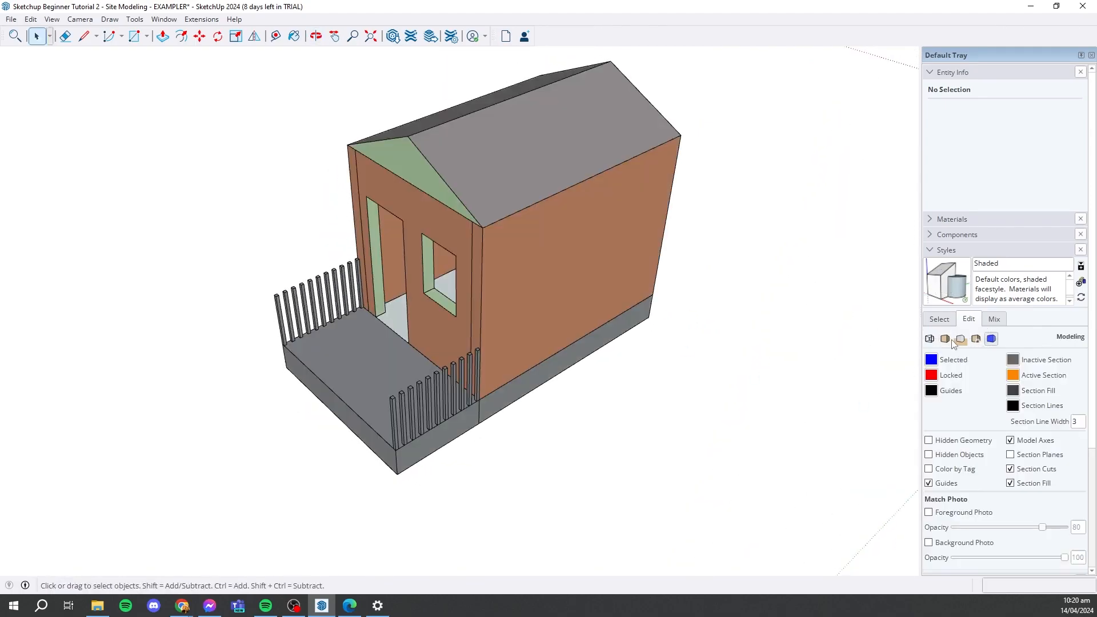
{"action": "middle_click_drag", "start_coordinate": [652, 260], "coordinate": [474, 323]}
{"action": "left_click", "coordinate": [939, 321]}
{"action": "middle_click_drag", "start_coordinate": [617, 314], "coordinate": [559, 347]}
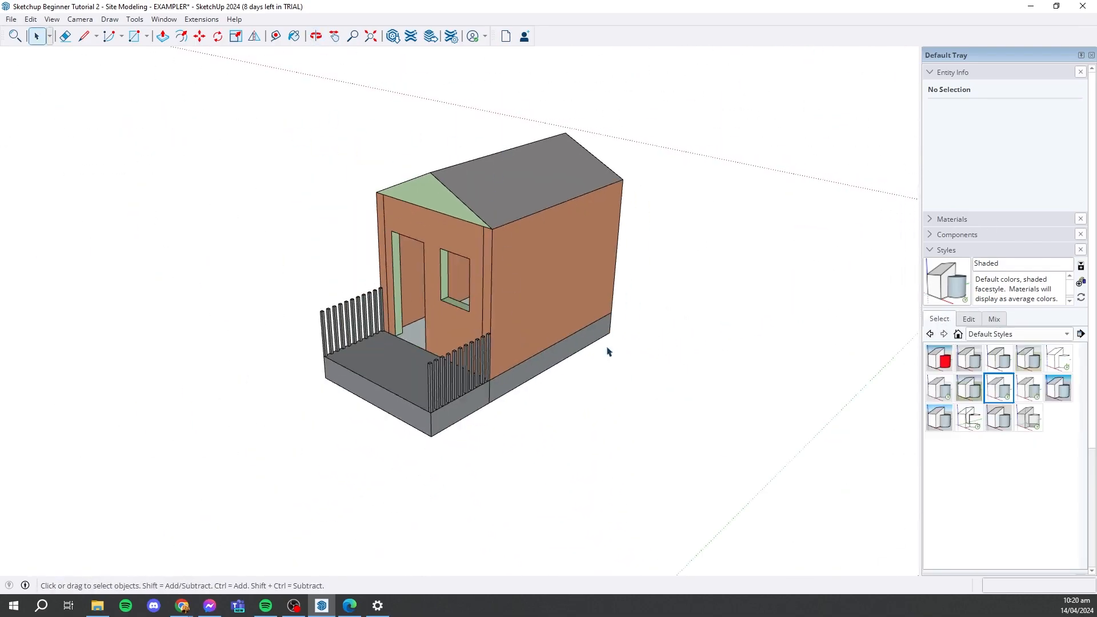
- Close the style settings, open the shadow settings and view the house from its front corner
{"action": "left_click", "coordinate": [932, 252]}
{"action": "left_click", "coordinate": [932, 383]}
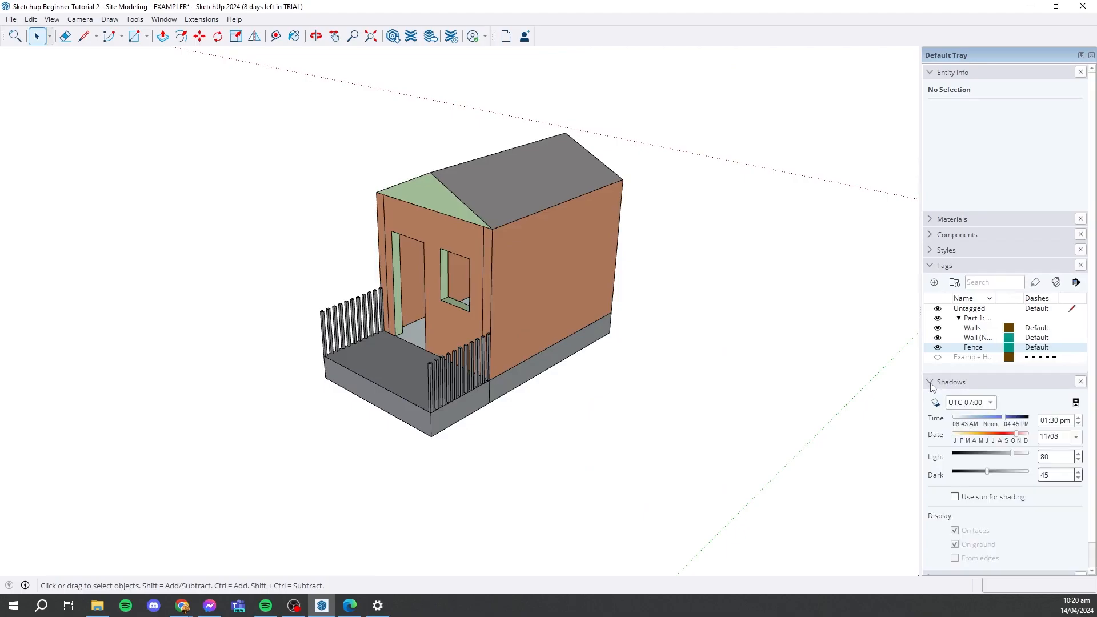
{"action": "middle_click_drag", "start_coordinate": [678, 358], "coordinate": [885, 250]}
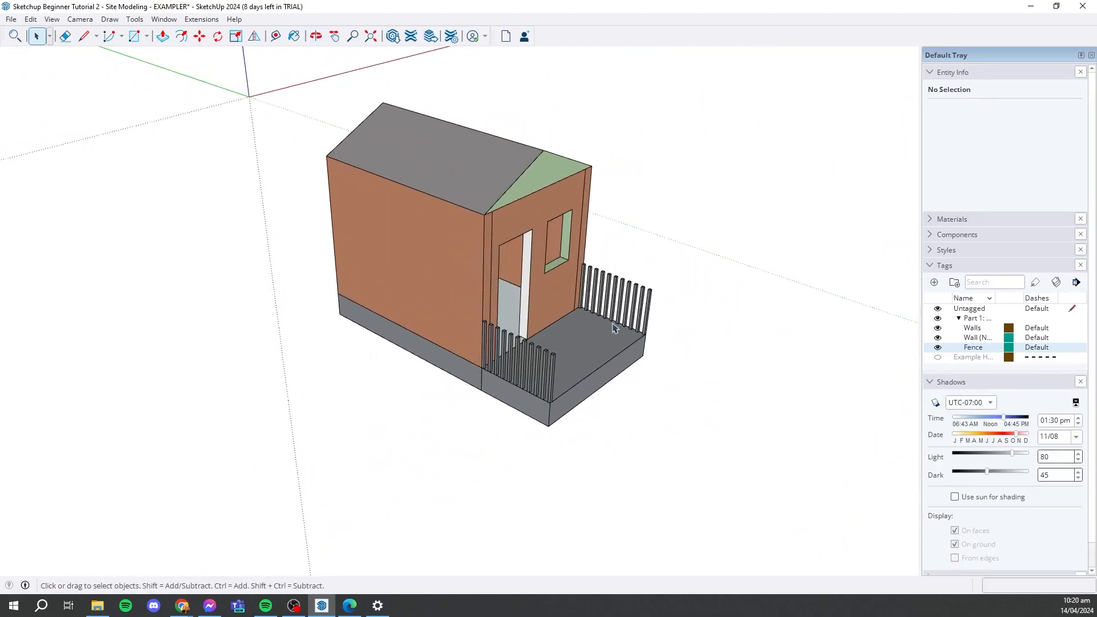
{"action": "middle_click_drag", "start_coordinate": [658, 343], "coordinate": [579, 275]}
- Turn on the display of shadows for the house model
{"action": "left_click", "coordinate": [37, 36]}
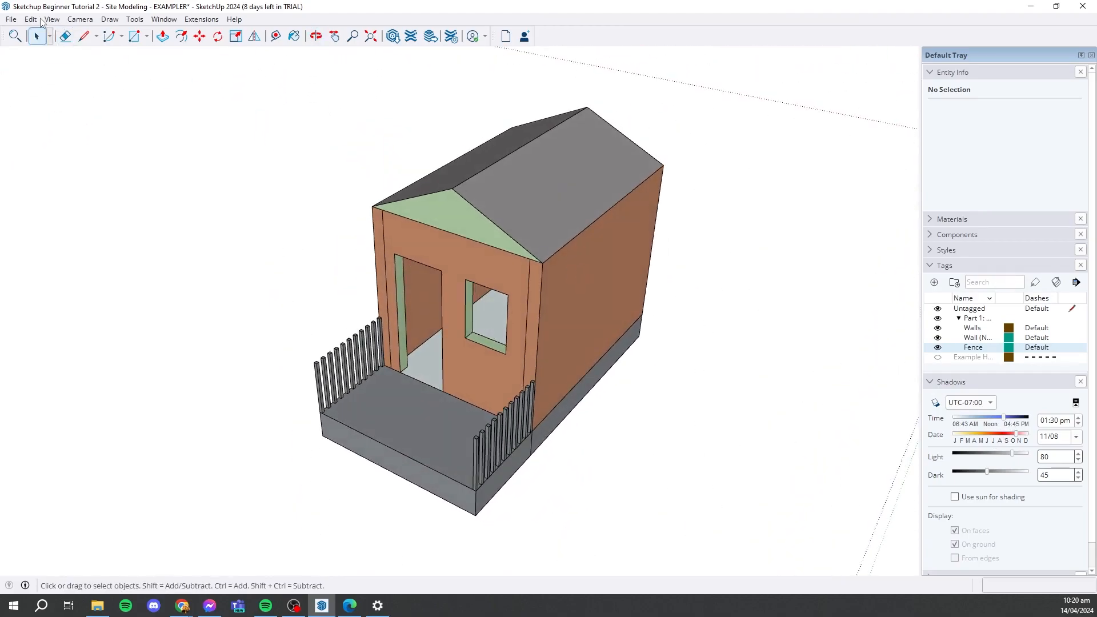
{"action": "left_click", "coordinate": [51, 20]}
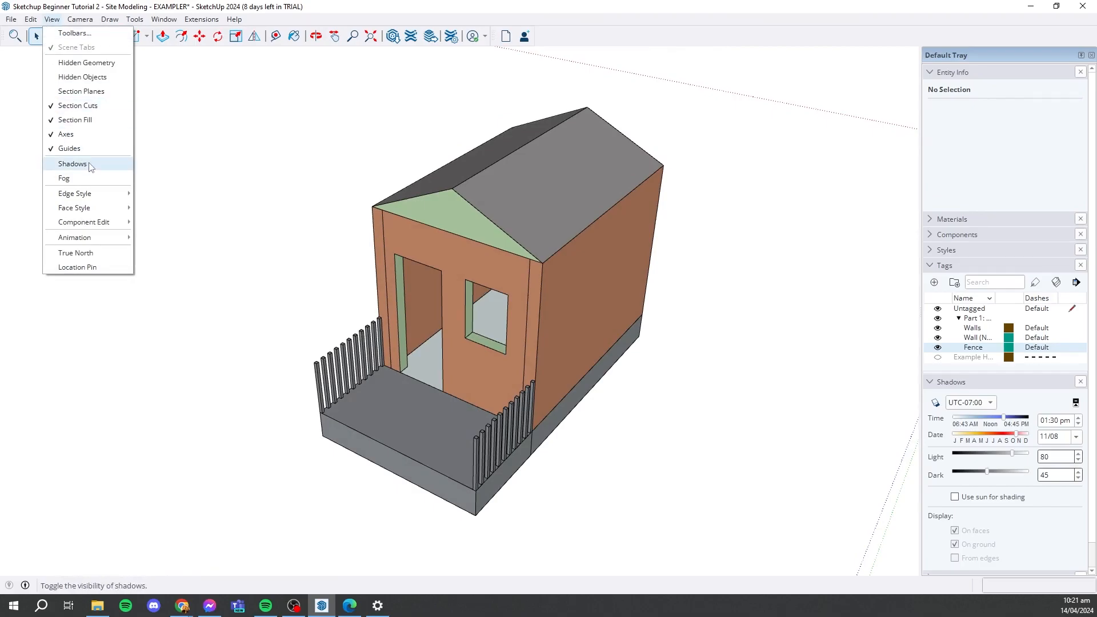
{"action": "left_click", "coordinate": [72, 164]}
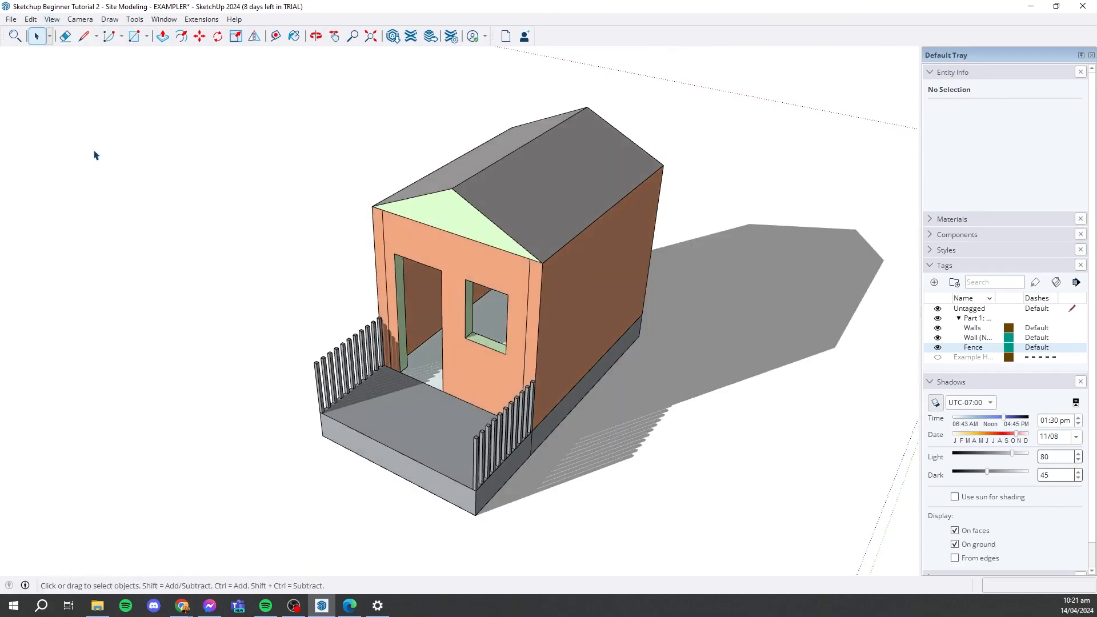
{"action": "left_click", "coordinate": [55, 21]}
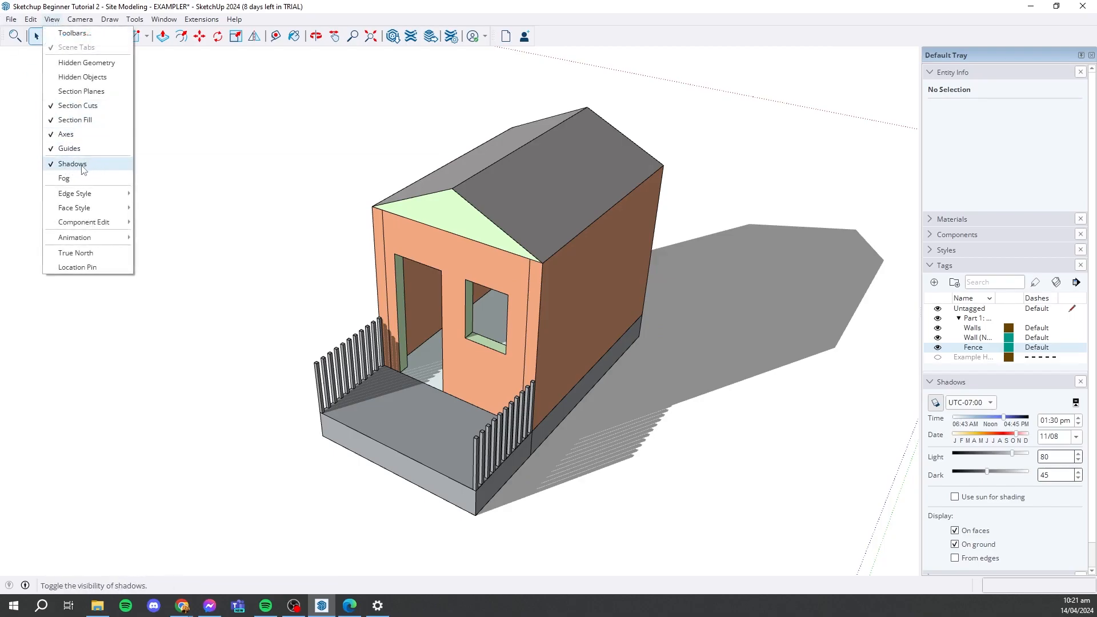
{"action": "left_click", "coordinate": [718, 357]}
{"action": "middle_click_drag", "start_coordinate": [718, 357], "coordinate": [680, 366]}
- Try the shadow time zones UTC+09:00 and UTC+12:00 and inspect the house's lighting
{"action": "left_click", "coordinate": [984, 407]}
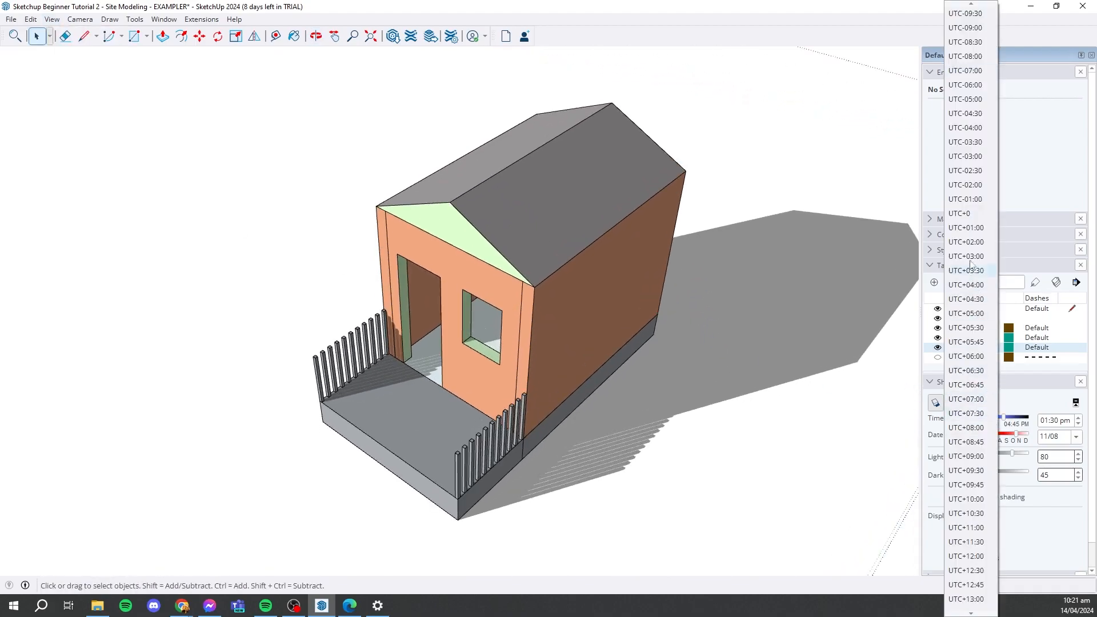
{"action": "left_click", "coordinate": [975, 457]}
{"action": "left_click", "coordinate": [984, 407]}
{"action": "left_click", "coordinate": [969, 533]}
{"action": "middle_click_drag", "start_coordinate": [726, 354], "coordinate": [451, 292]}
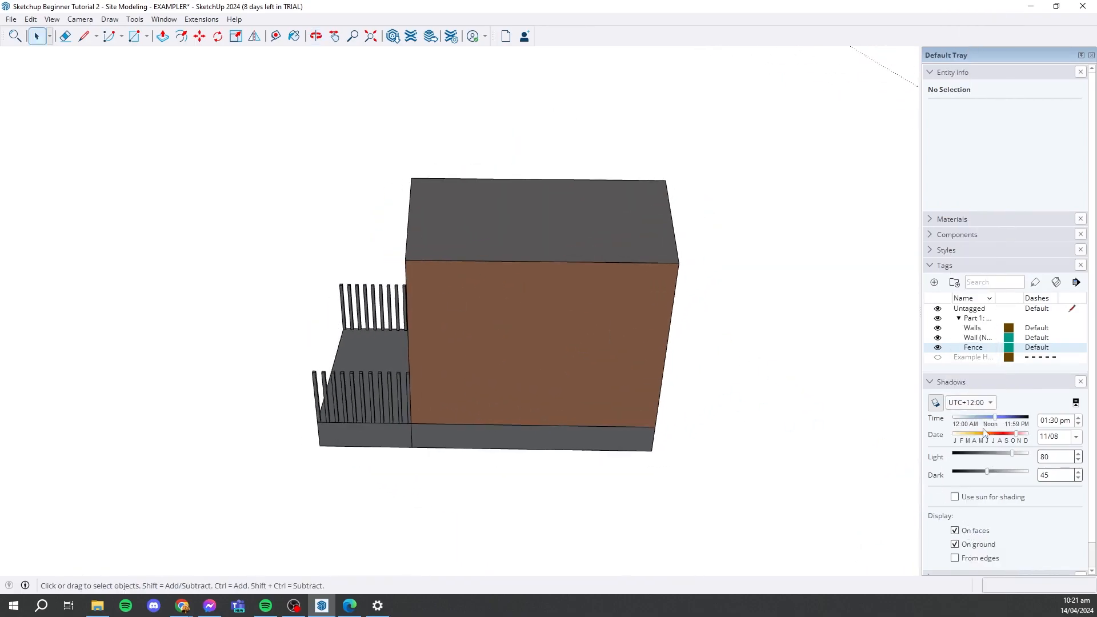
- Set the shadow time zone to UTC-05:00 and view the house's shadow from the front corner
{"action": "left_click", "coordinate": [980, 403]}
{"action": "left_click", "coordinate": [967, 72]}
{"action": "middle_click_drag", "start_coordinate": [546, 308], "coordinate": [697, 268]}
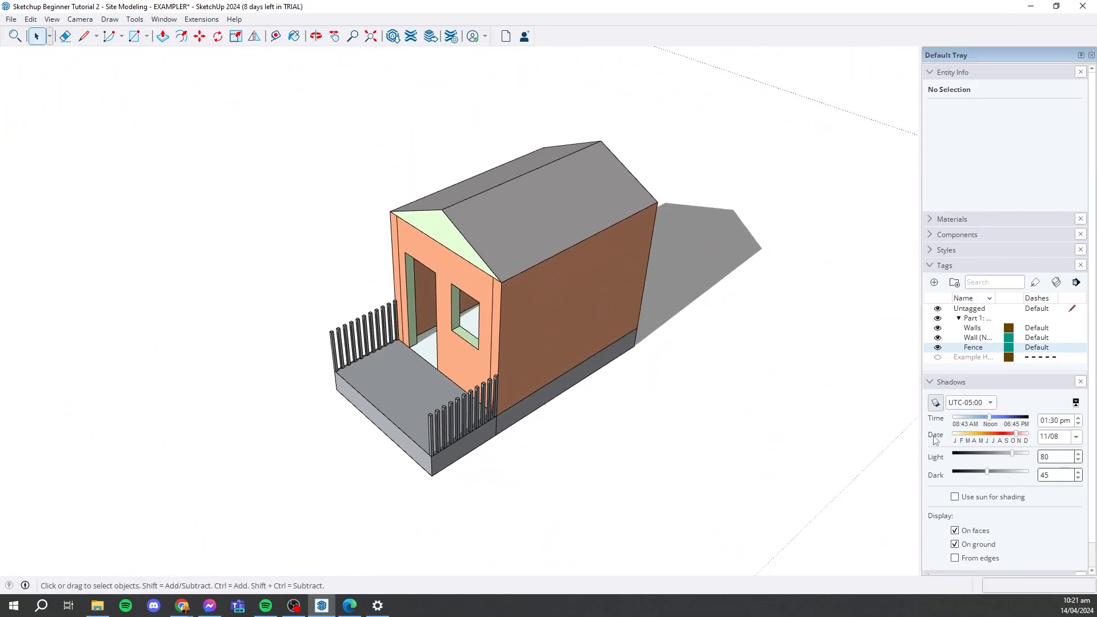
- Set the shadow time to 04:42 pm and the date to 10/04
{"action": "left_click_drag", "start_coordinate": [991, 417], "coordinate": [1012, 418]}
{"action": "middle_click_drag", "start_coordinate": [676, 350], "coordinate": [694, 325]}
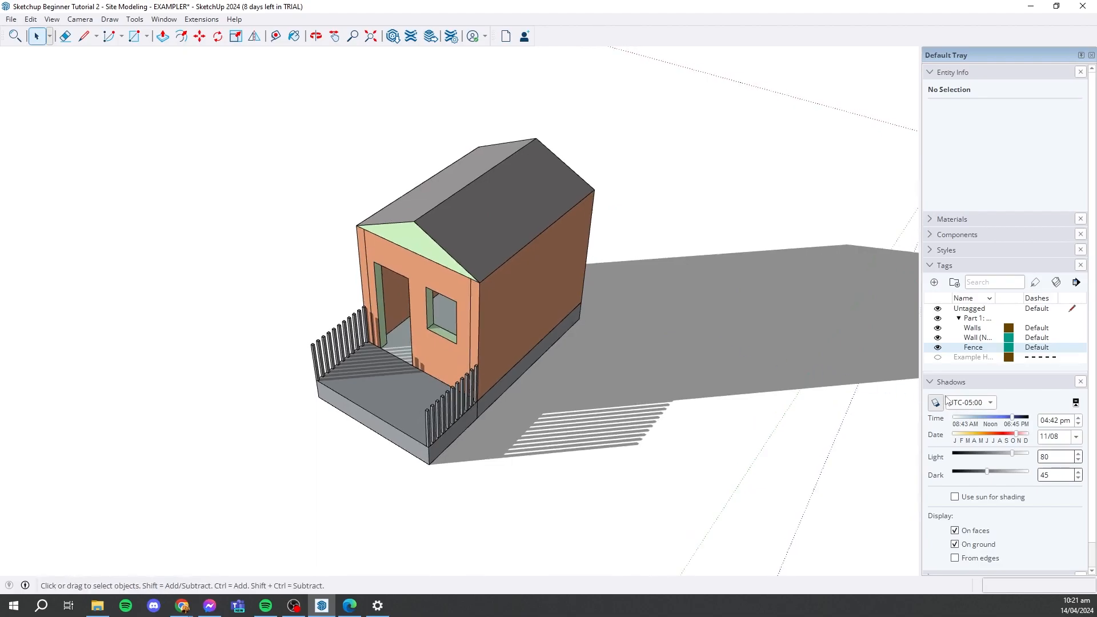
{"action": "mouse_move", "coordinate": [1016, 437]}
{"action": "left_mouse_down"}
{"action": "mouse_move", "coordinate": [975, 437]}
{"action": "mouse_move", "coordinate": [1010, 438]}
{"action": "left_mouse_up"}
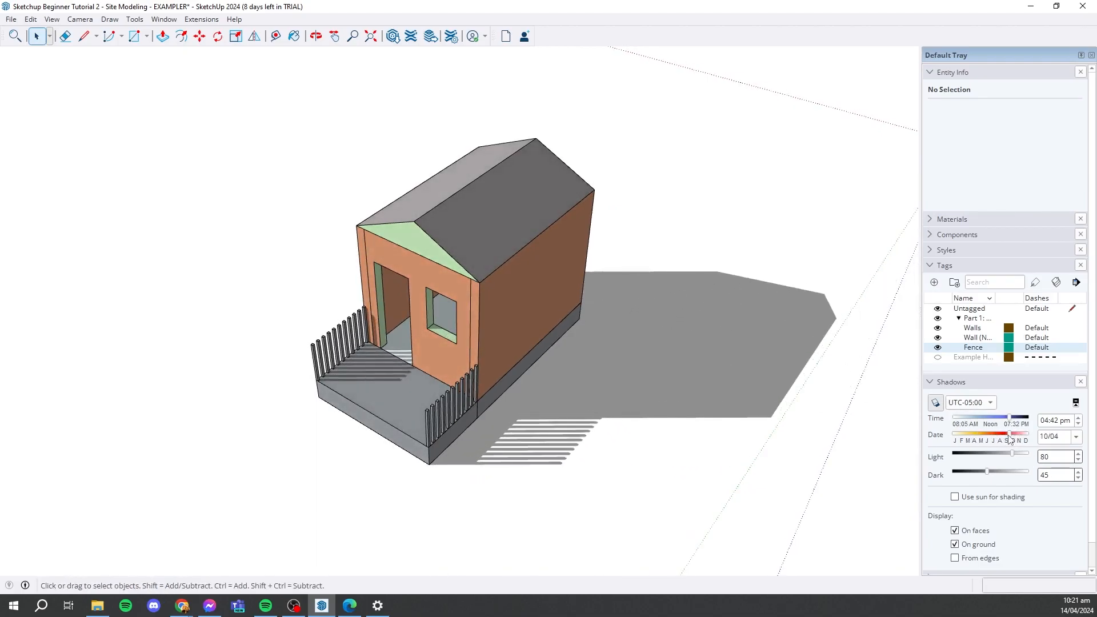
{"action": "scroll", "coordinate": [343, 332], "scroll_direction": "down", "scroll_amount": 3}
{"action": "middle_click_drag", "start_coordinate": [602, 331], "coordinate": [566, 337]}
{"action": "scroll", "coordinate": [446, 357], "scroll_direction": "up", "scroll_amount": 3}
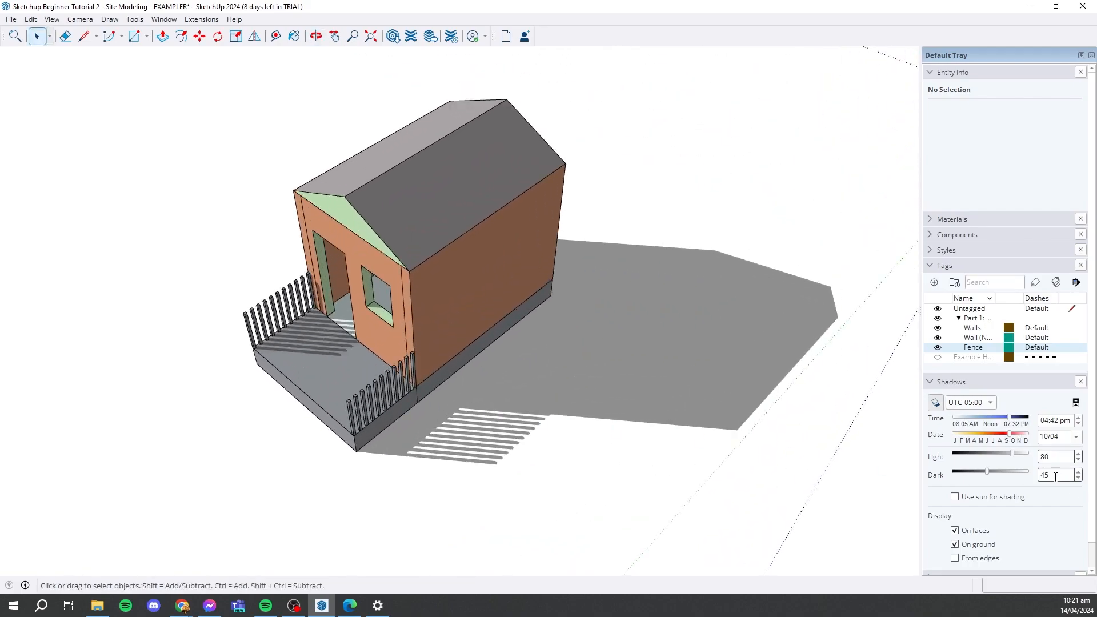
- Set the shadow light level to 88 and the dark level to 39
{"action": "mouse_move", "coordinate": [1013, 454]}
{"action": "left_mouse_down"}
{"action": "mouse_move", "coordinate": [1025, 456]}
{"action": "mouse_move", "coordinate": [983, 455]}
{"action": "mouse_move", "coordinate": [1019, 456]}
{"action": "mouse_move", "coordinate": [1012, 474]}
{"action": "mouse_move", "coordinate": [983, 474]}
{"action": "left_mouse_up"}
{"action": "scroll", "coordinate": [567, 337], "scroll_direction": "down", "scroll_amount": 1}
{"action": "middle_click_drag", "start_coordinate": [568, 337], "coordinate": [793, 570]}
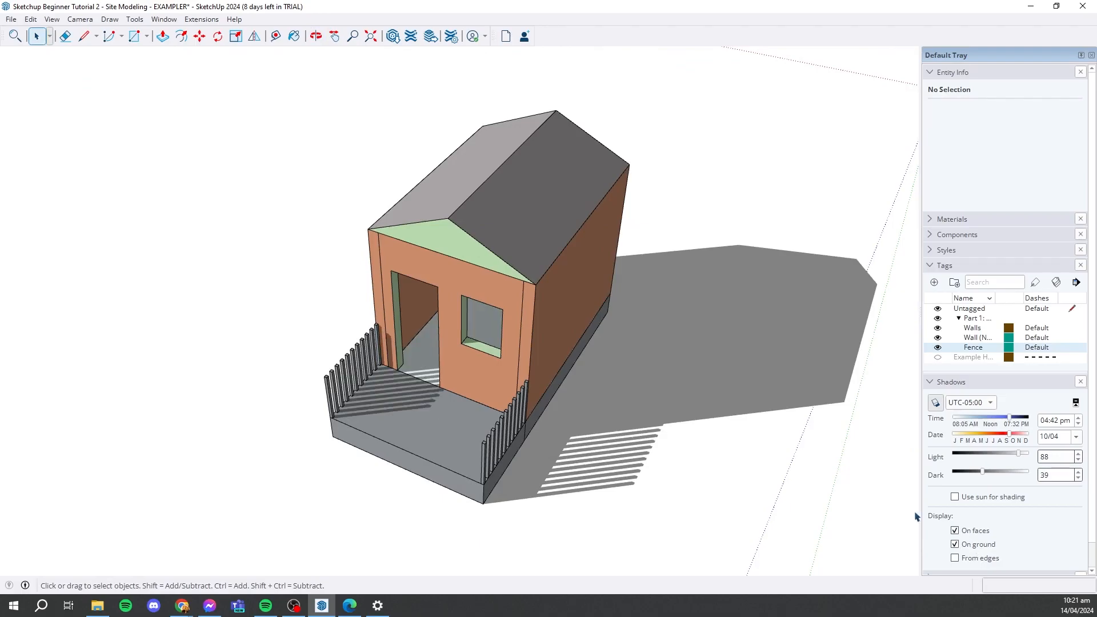
{"action": "scroll", "coordinate": [685, 473], "scroll_direction": "up", "scroll_amount": 3}
{"action": "middle_click_drag", "start_coordinate": [686, 475], "coordinate": [712, 436]}
{"action": "scroll", "coordinate": [663, 413], "scroll_direction": "down", "scroll_amount": 3}
{"action": "middle_click_drag", "start_coordinate": [623, 337], "coordinate": [563, 389]}
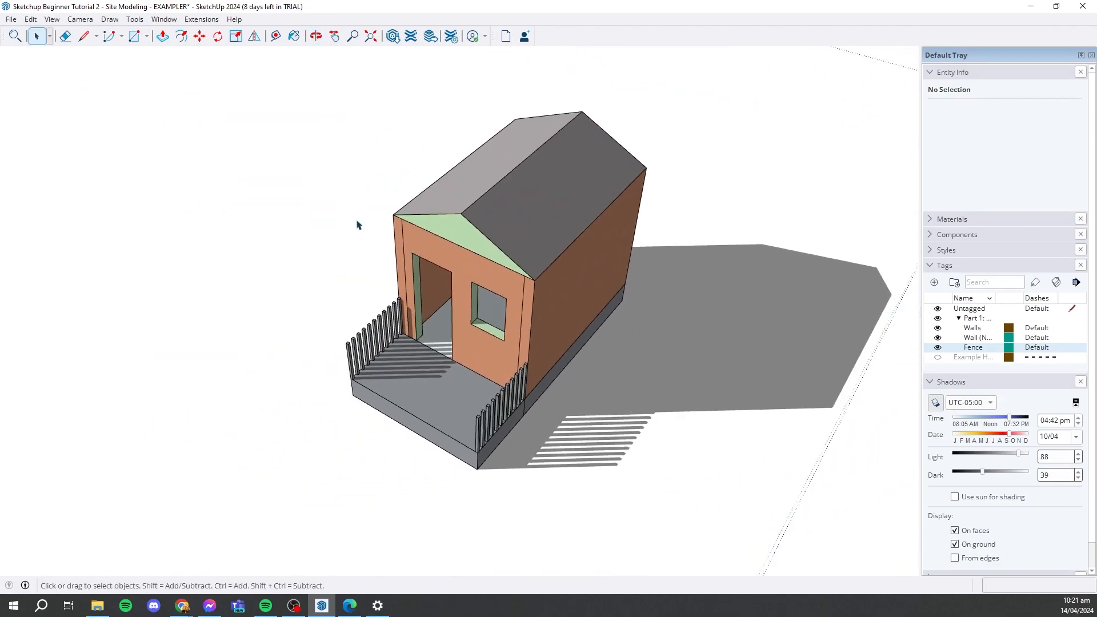
- Turn off the shadows on faces and inspect the porch and front wall
{"action": "left_click", "coordinate": [955, 530]}
{"action": "scroll", "coordinate": [447, 313], "scroll_direction": "up", "scroll_amount": 5}
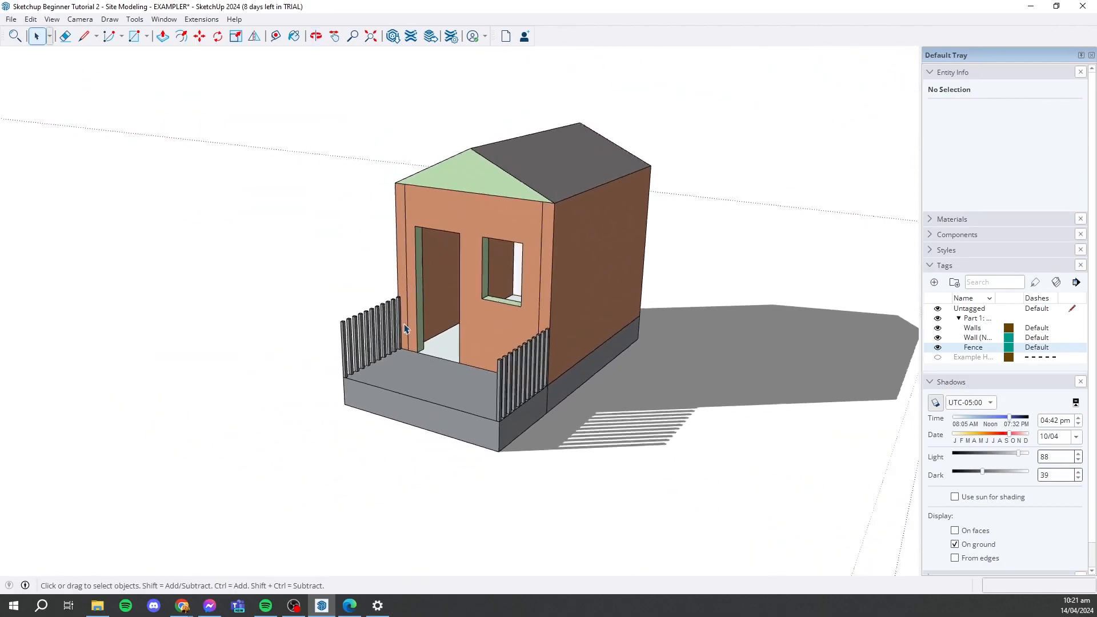
{"action": "scroll", "coordinate": [604, 347], "scroll_direction": "down", "scroll_amount": 5}
{"action": "middle_click_drag", "start_coordinate": [594, 331], "coordinate": [502, 353]}
{"action": "scroll", "coordinate": [502, 355], "scroll_direction": "up", "scroll_amount": 5}
- Turn off the shadows on the ground while keeping those on faces, and inspect the fence shadows
{"action": "left_click", "coordinate": [953, 545]}
{"action": "scroll", "coordinate": [636, 440], "scroll_direction": "down", "scroll_amount": 3}
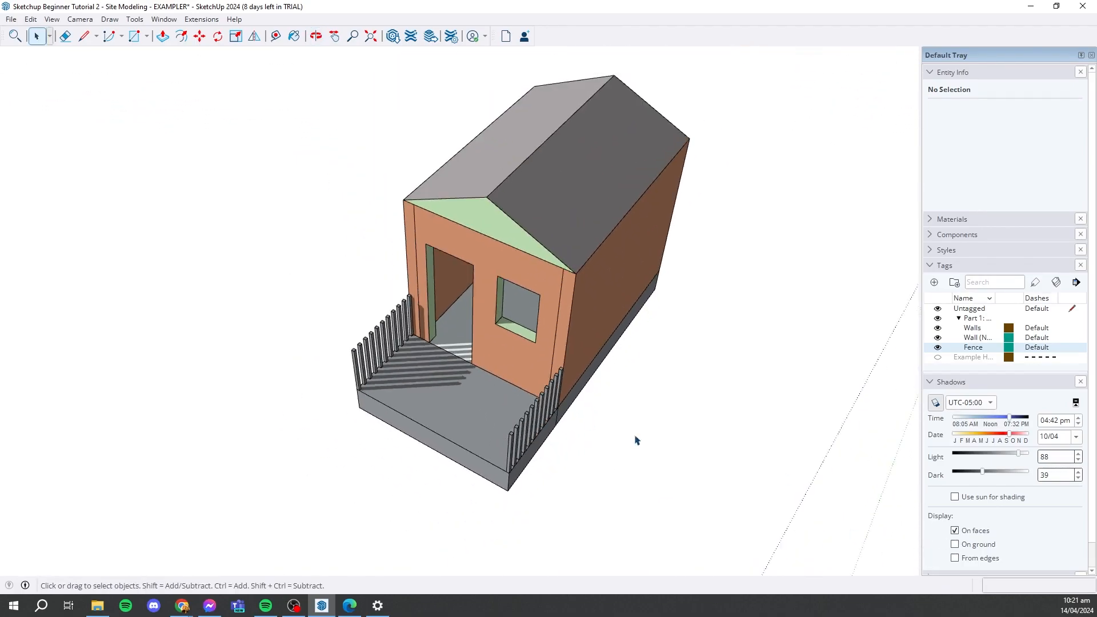
{"action": "left_click", "coordinate": [955, 544]}
{"action": "left_click", "coordinate": [955, 544]}
{"action": "scroll", "coordinate": [480, 387], "scroll_direction": "up", "scroll_amount": 3}
{"action": "middle_click_drag", "start_coordinate": [480, 387], "coordinate": [643, 334]}
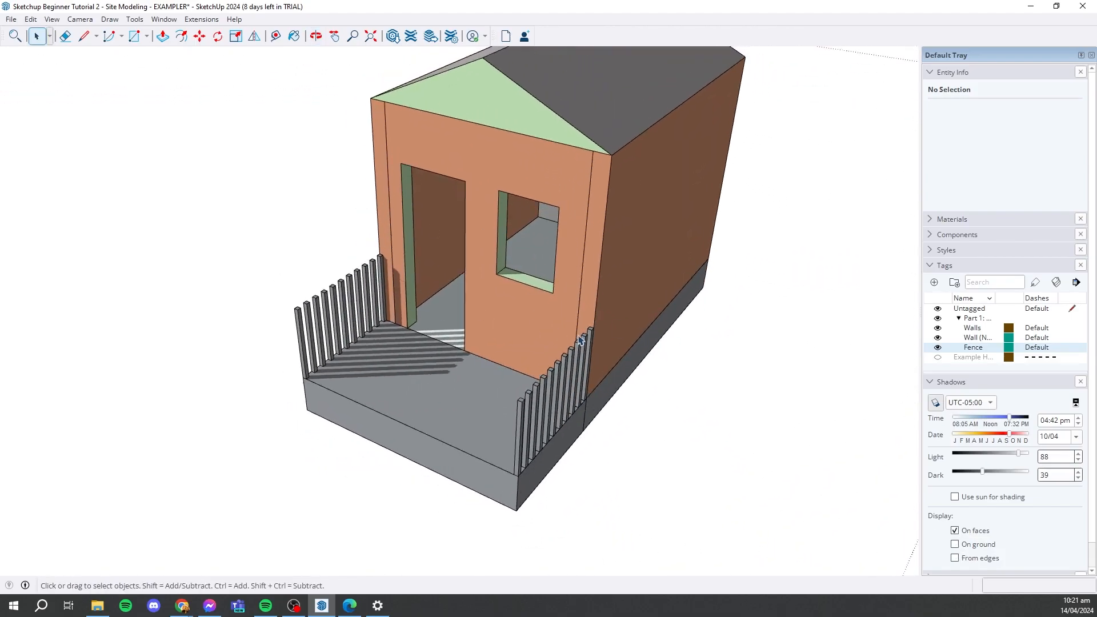
{"action": "scroll", "coordinate": [634, 411], "scroll_direction": "down", "scroll_amount": 2}
{"action": "middle_click_drag", "start_coordinate": [635, 411], "coordinate": [656, 238]}
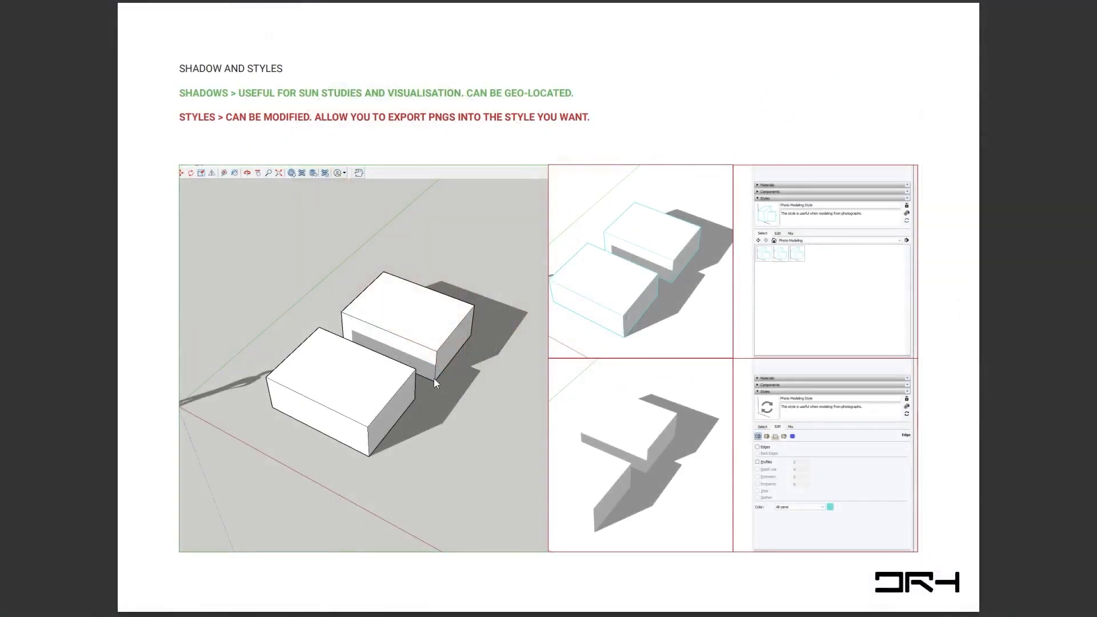
{"action": "key", "text": "Right"}
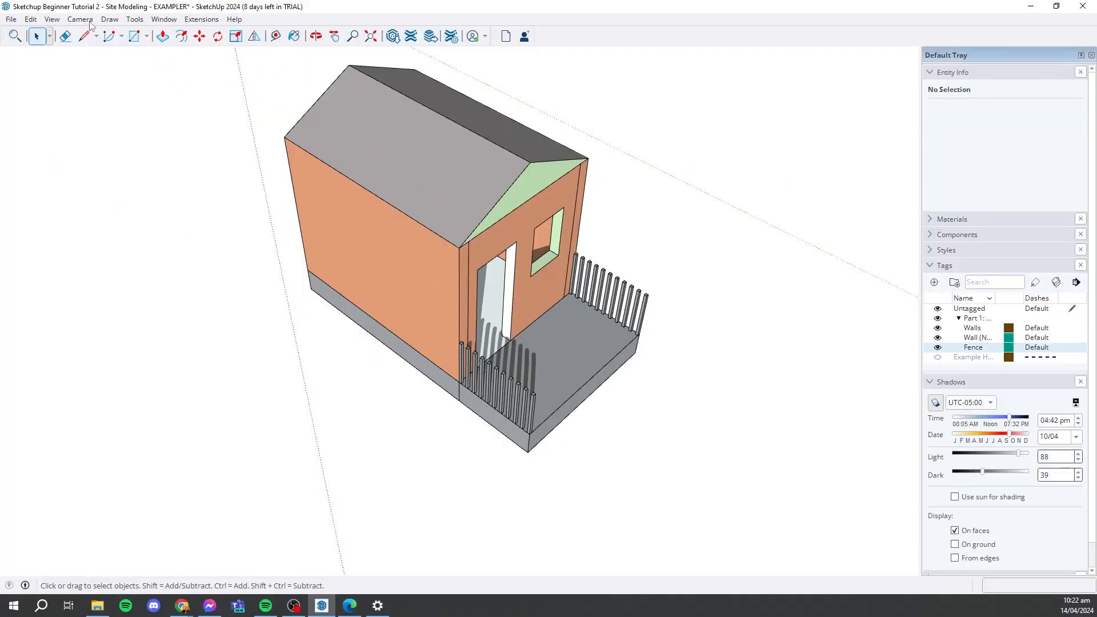
- Switch the camera to parallel projection and inspect the house in it
{"action": "left_click", "coordinate": [12, 20]}
{"action": "mouse_move", "coordinate": [83, 22]}
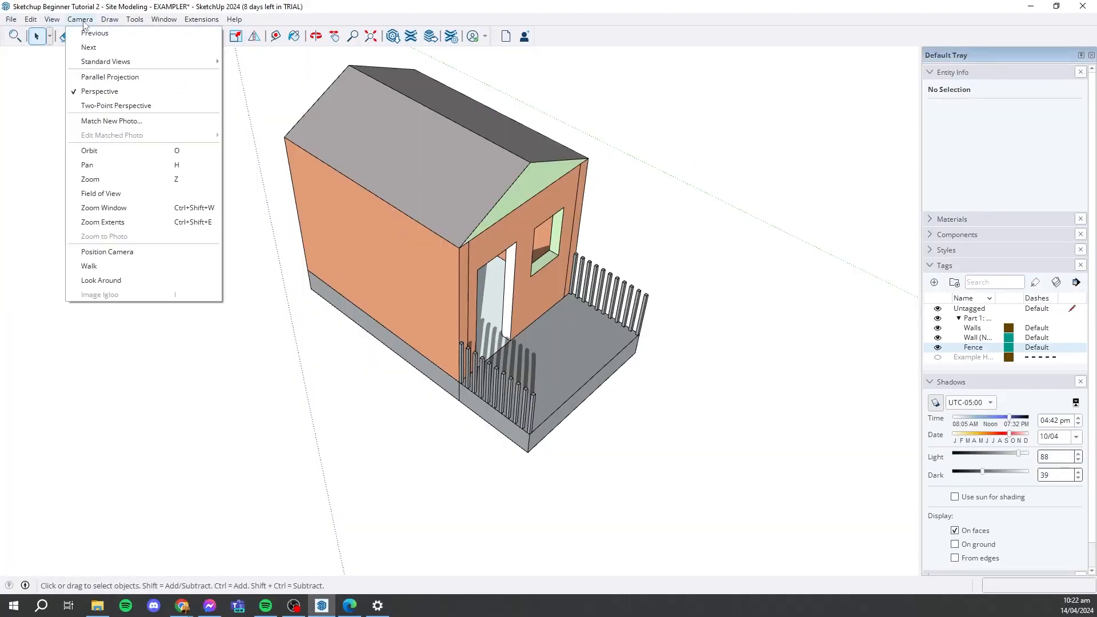
{"action": "left_click", "coordinate": [107, 79]}
{"action": "middle_click_drag", "start_coordinate": [565, 388], "coordinate": [595, 422]}
{"action": "scroll", "coordinate": [594, 421], "scroll_direction": "down", "scroll_amount": 2}
{"action": "scroll", "coordinate": [595, 422], "scroll_direction": "down", "scroll_amount": 5}
{"action": "scroll", "coordinate": [595, 422], "scroll_direction": "up", "scroll_amount": 6}
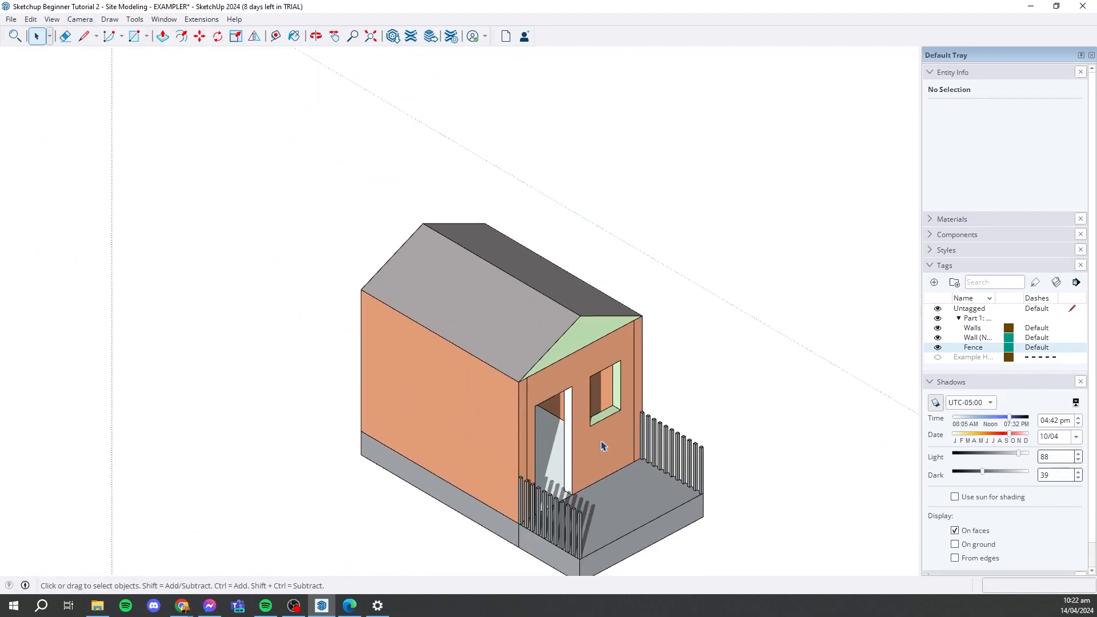
{"action": "scroll", "coordinate": [534, 188], "scroll_direction": "down", "scroll_amount": 5}
{"action": "scroll", "coordinate": [533, 275], "scroll_direction": "up", "scroll_amount": 3}
{"action": "scroll", "coordinate": [530, 276], "scroll_direction": "down", "scroll_amount": 1}
{"action": "middle_click_drag", "start_coordinate": [530, 276], "coordinate": [527, 302]}
- Switch the camera from parallel projection to two-point perspective
{"action": "left_click", "coordinate": [52, 19]}
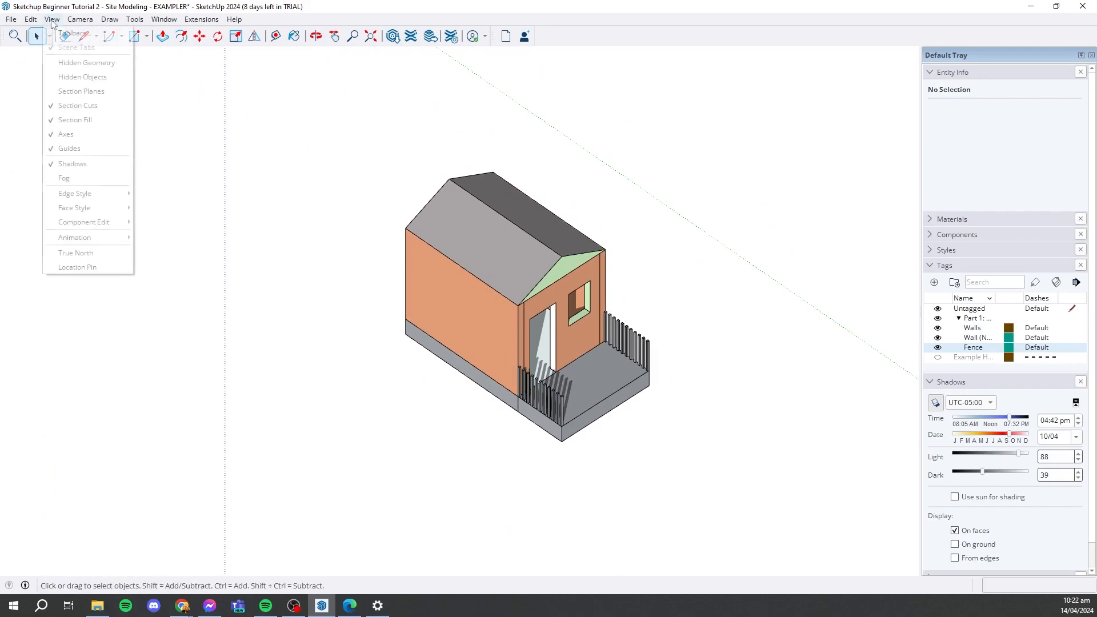
{"action": "mouse_move", "coordinate": [80, 19]}
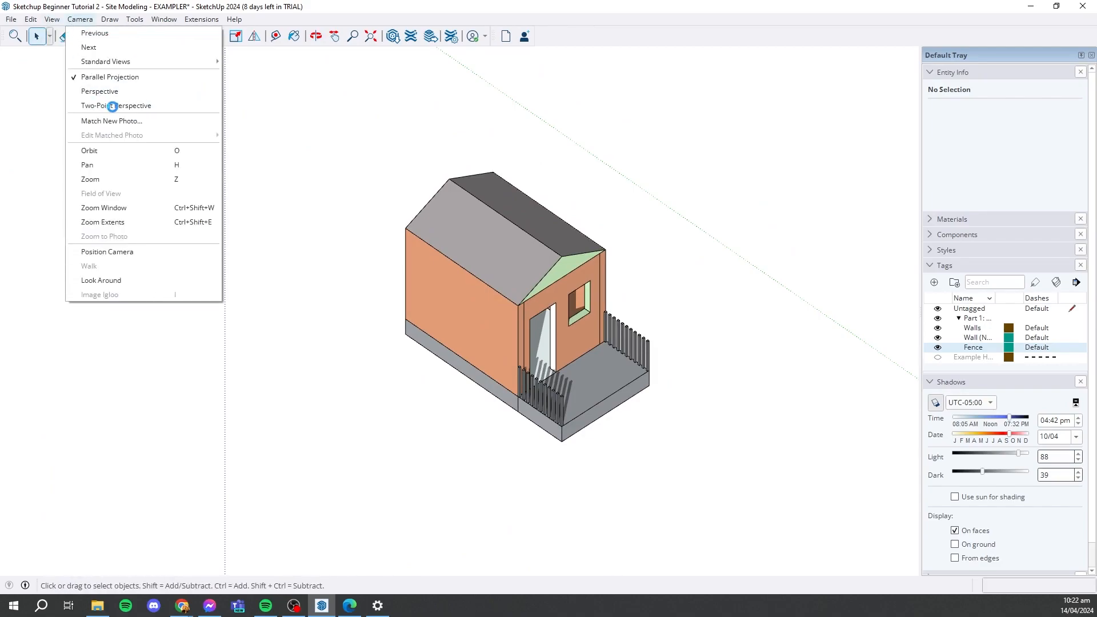
{"action": "left_click", "coordinate": [114, 106]}
{"action": "scroll", "coordinate": [418, 274], "scroll_direction": "down", "scroll_amount": 6}
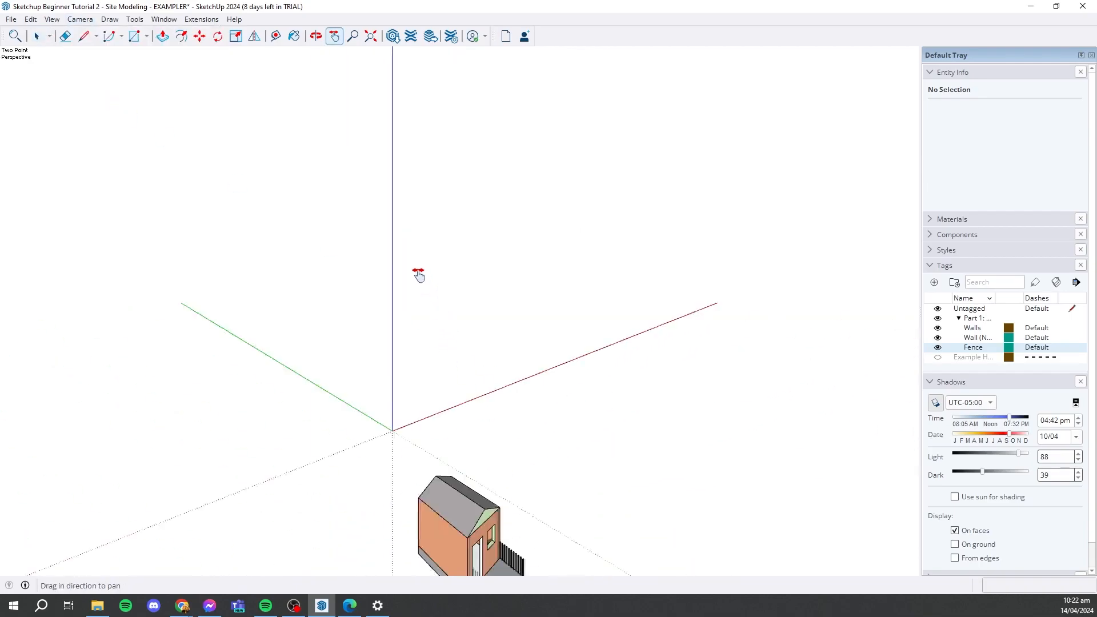
{"action": "scroll", "coordinate": [463, 406], "scroll_direction": "up", "scroll_amount": 6}
- Orbit to a lower view of the house and apply two-point perspective to it again
{"action": "middle_click_drag", "start_coordinate": [514, 522], "coordinate": [161, 110]}
{"action": "left_click", "coordinate": [80, 19]}
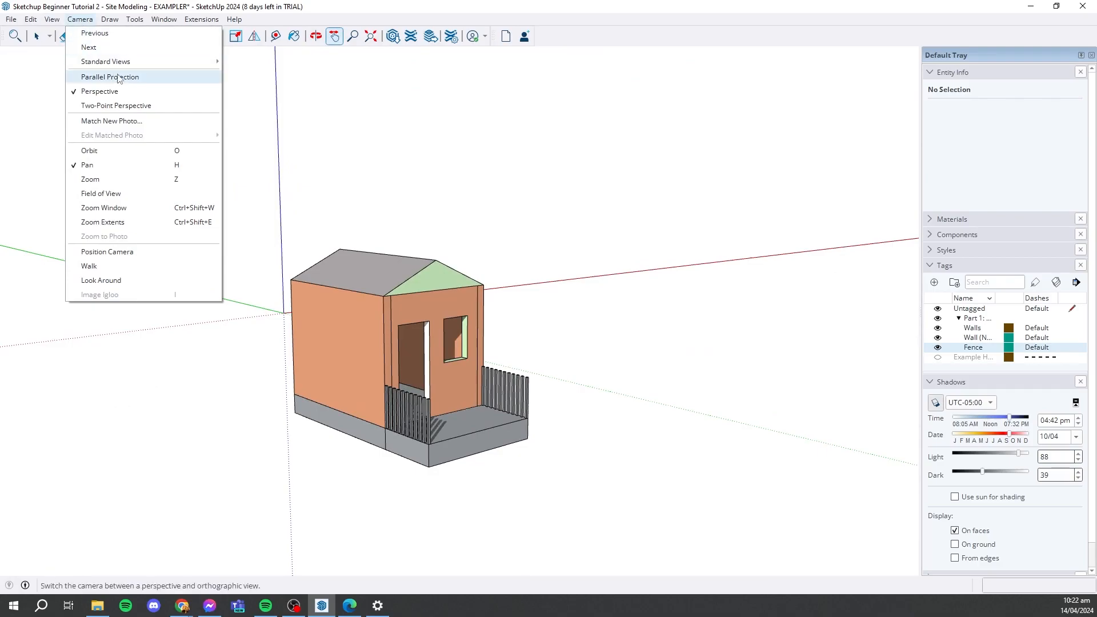
{"action": "left_click", "coordinate": [114, 106]}
{"action": "scroll", "coordinate": [398, 502], "scroll_direction": "up", "scroll_amount": 5}
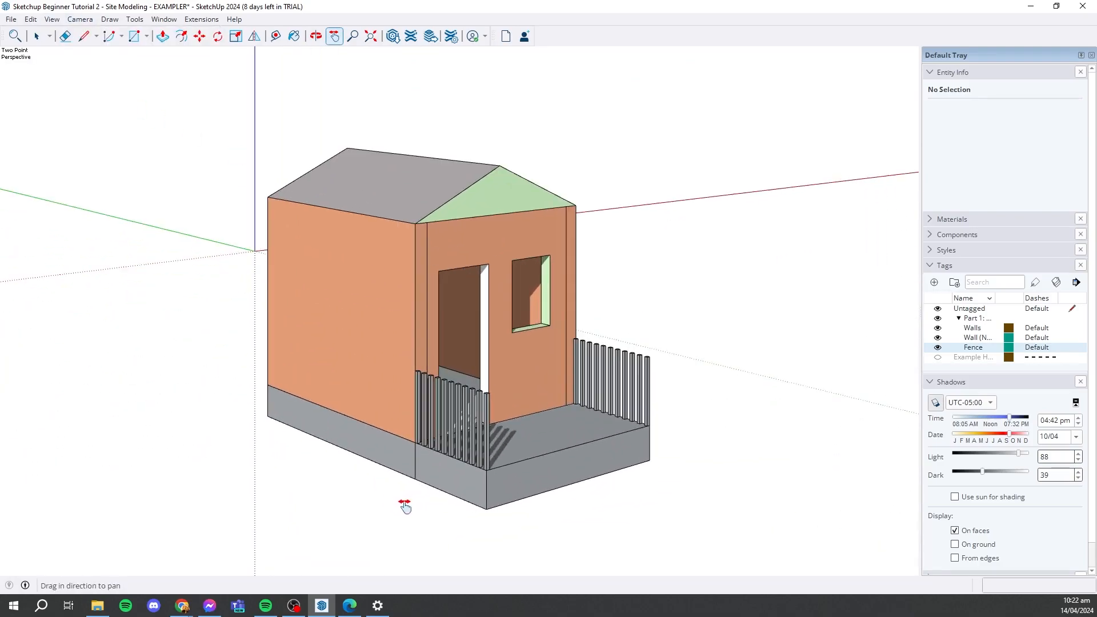
{"action": "scroll", "coordinate": [407, 505], "scroll_direction": "down", "scroll_amount": 5}
- Show the house in the Top standard view and a second standard view, and return to an angled view
{"action": "left_click", "coordinate": [80, 19]}
{"action": "mouse_move", "coordinate": [143, 61]}
{"action": "left_click", "coordinate": [246, 62]}
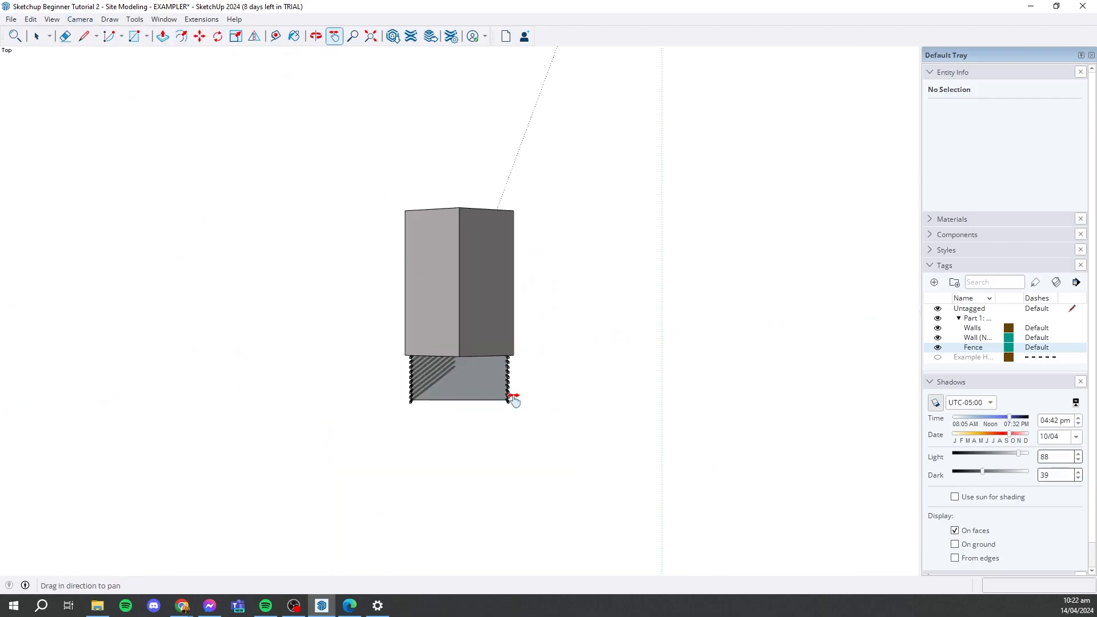
{"action": "left_click", "coordinate": [80, 19]}
{"action": "left_click", "coordinate": [246, 86]}
{"action": "middle_click_drag", "start_coordinate": [467, 271], "coordinate": [333, 159]}
{"action": "left_click", "coordinate": [83, 19]}
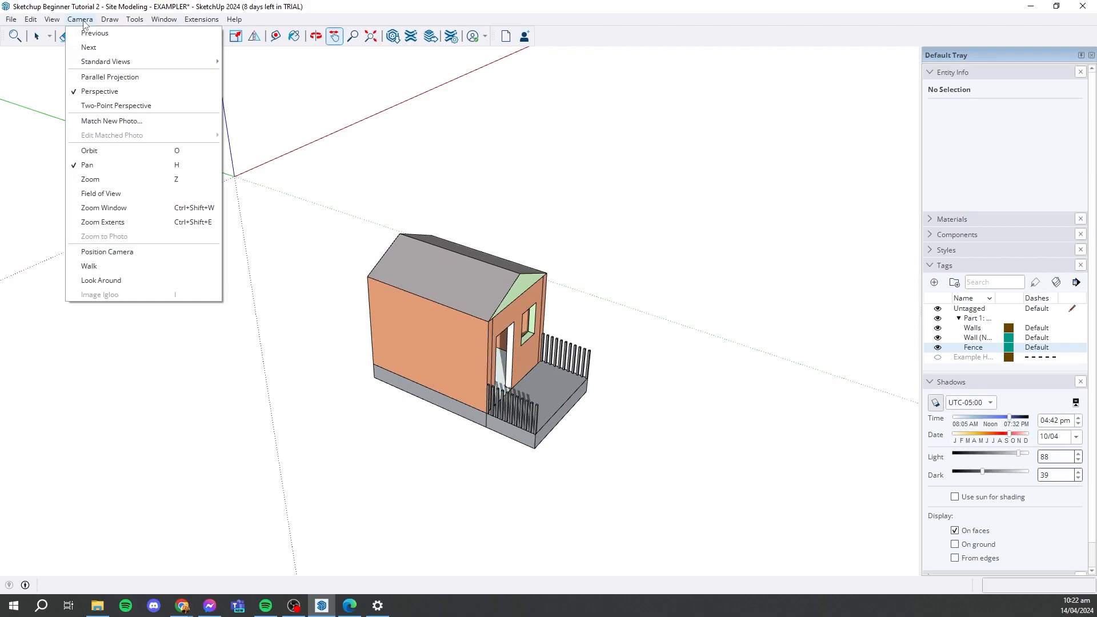
{"action": "left_click", "coordinate": [83, 20]}
{"action": "left_click", "coordinate": [86, 21]}
- Place a section plane on the house's long side wall, named Section 1 with symbol 2
{"action": "mouse_move", "coordinate": [59, 24]}
{"action": "mouse_move", "coordinate": [133, 25]}
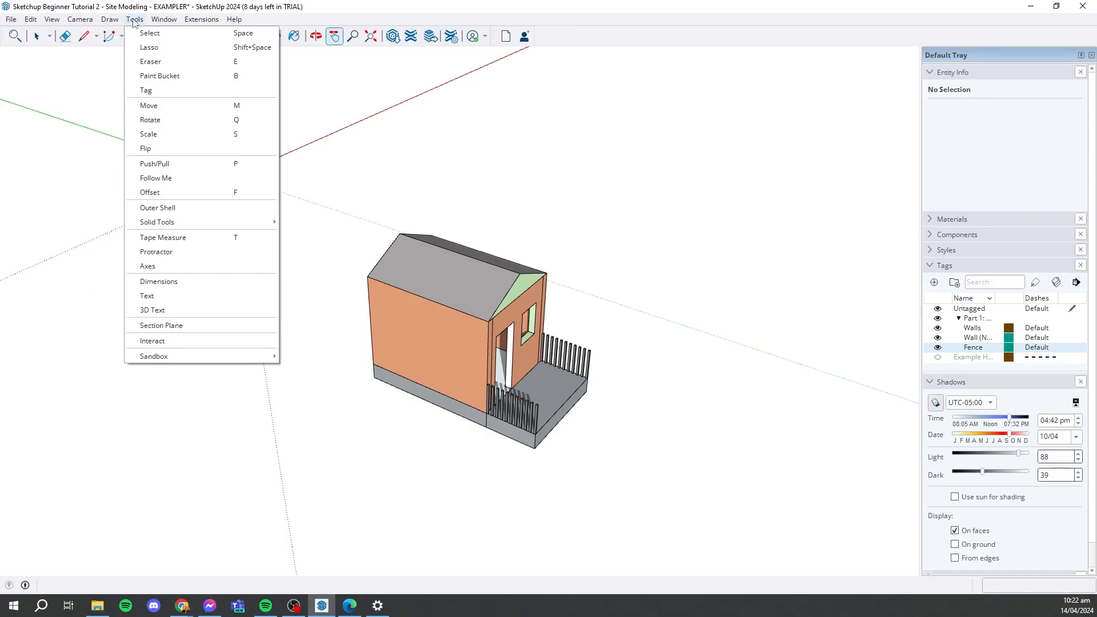
{"action": "left_click", "coordinate": [135, 21]}
{"action": "left_click", "coordinate": [136, 20]}
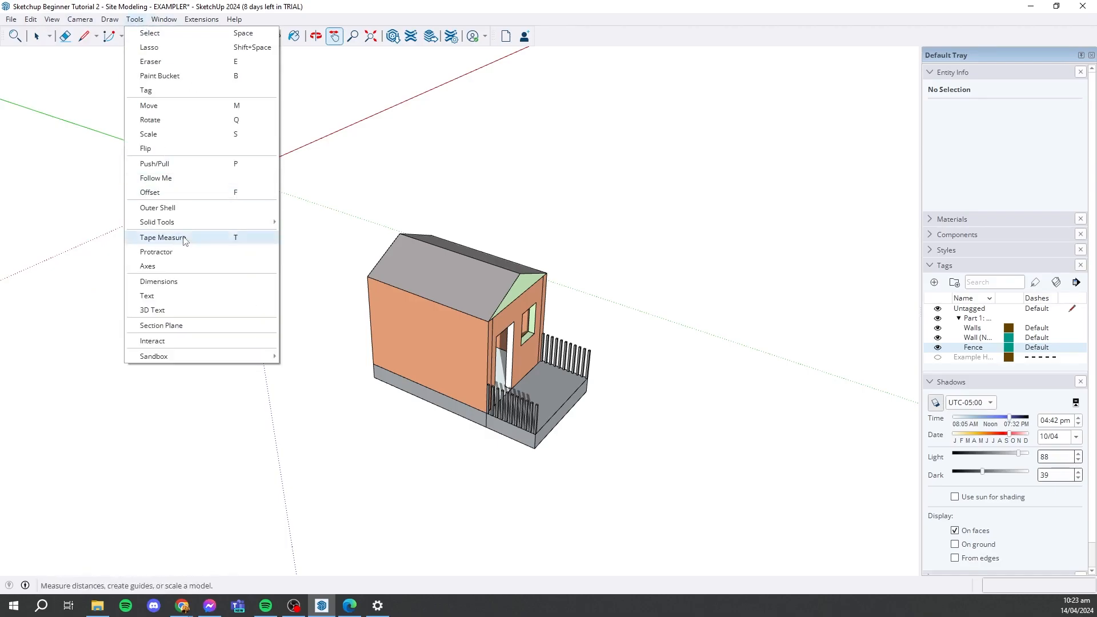
{"action": "left_click", "coordinate": [199, 326]}
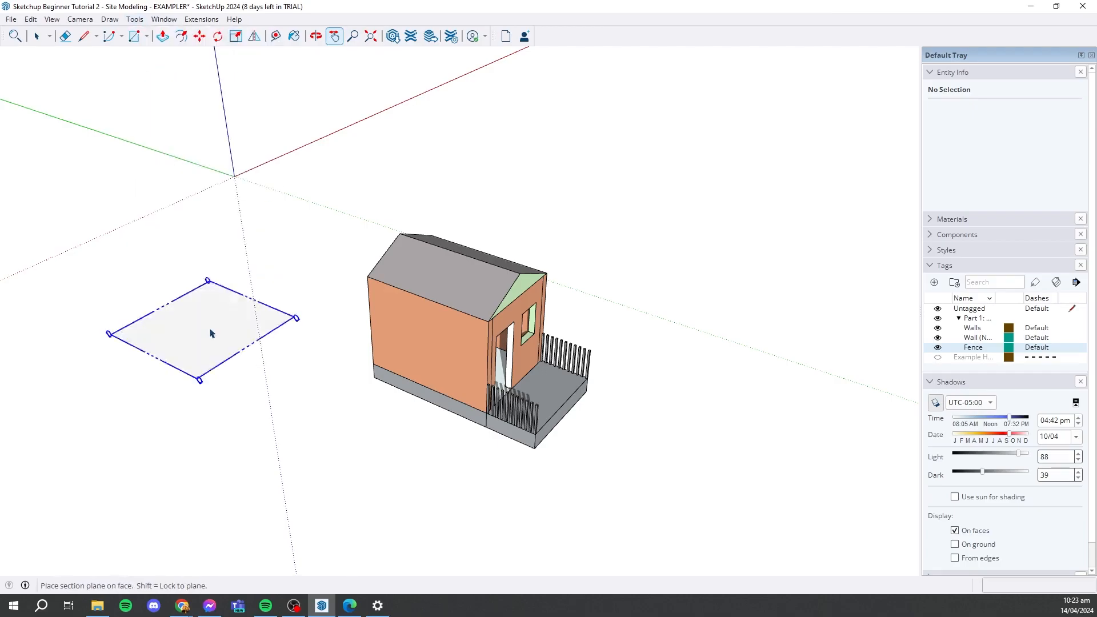
{"action": "scroll", "coordinate": [440, 377], "scroll_direction": "up", "scroll_amount": 3}
{"action": "mouse_move", "coordinate": [448, 387]}
{"action": "middle_mouse_down"}
{"action": "mouse_move", "coordinate": [489, 355]}
{"action": "mouse_move", "coordinate": [320, 369]}
{"action": "middle_mouse_up"}
{"action": "mouse_move", "coordinate": [606, 358]}
{"action": "middle_mouse_down"}
{"action": "mouse_move", "coordinate": [580, 360]}
{"action": "mouse_move", "coordinate": [520, 320]}
{"action": "mouse_move", "coordinate": [480, 321]}
{"action": "middle_mouse_up"}
{"action": "mouse_move", "coordinate": [263, 309]}
{"action": "middle_mouse_down"}
{"action": "mouse_move", "coordinate": [394, 288]}
{"action": "mouse_move", "coordinate": [497, 320]}
{"action": "mouse_move", "coordinate": [632, 225]}
{"action": "mouse_move", "coordinate": [399, 295]}
{"action": "mouse_move", "coordinate": [436, 276]}
{"action": "mouse_move", "coordinate": [375, 367]}
{"action": "middle_mouse_up"}
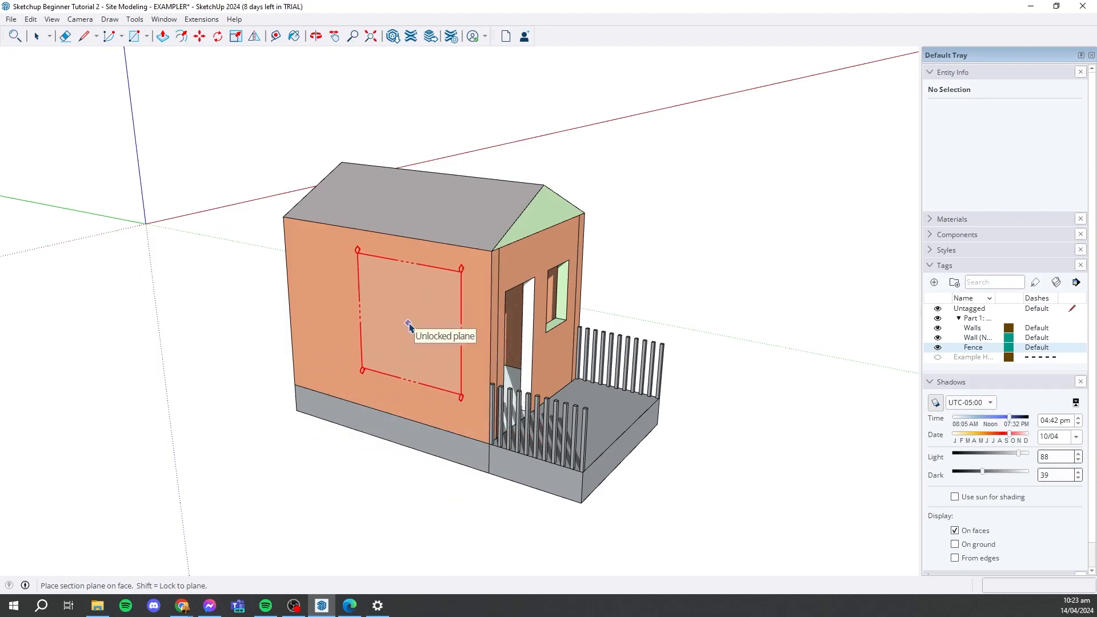
{"action": "left_click", "coordinate": [410, 326]}
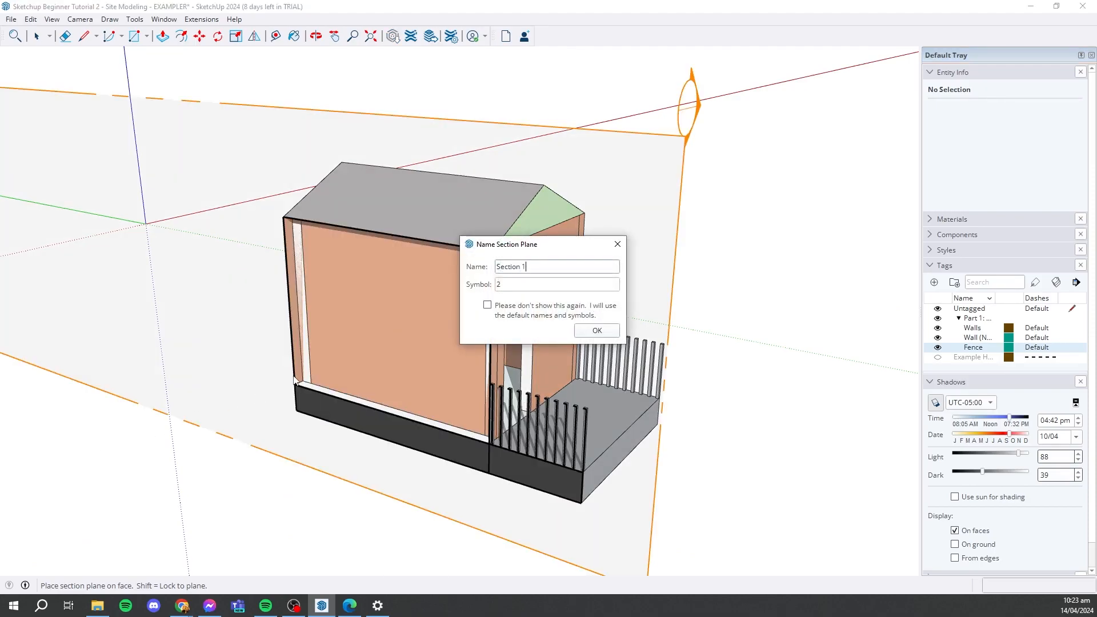
{"action": "key", "text": "Return"}
- Select the side-wall section plane and move it deeper into the house, by about 1250 mm and another 966 mm
{"action": "scroll", "coordinate": [560, 360], "scroll_direction": "down", "scroll_amount": 4}
{"action": "middle_click_drag", "start_coordinate": [681, 334], "coordinate": [690, 453]}
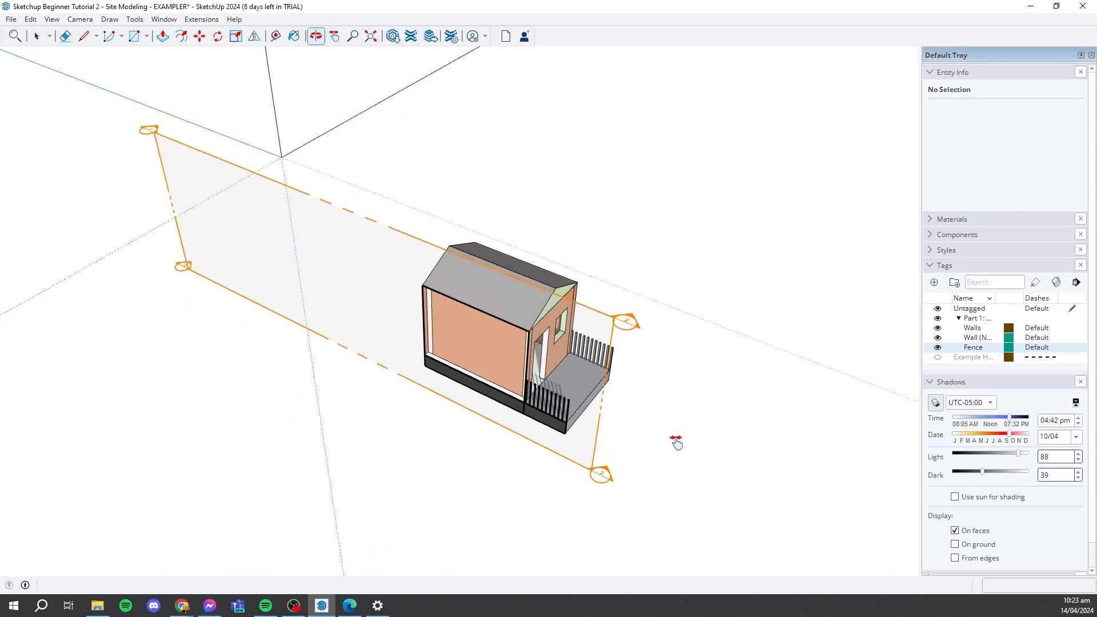
{"action": "left_click", "coordinate": [37, 37]}
{"action": "middle_click_drag", "start_coordinate": [614, 366], "coordinate": [372, 312]}
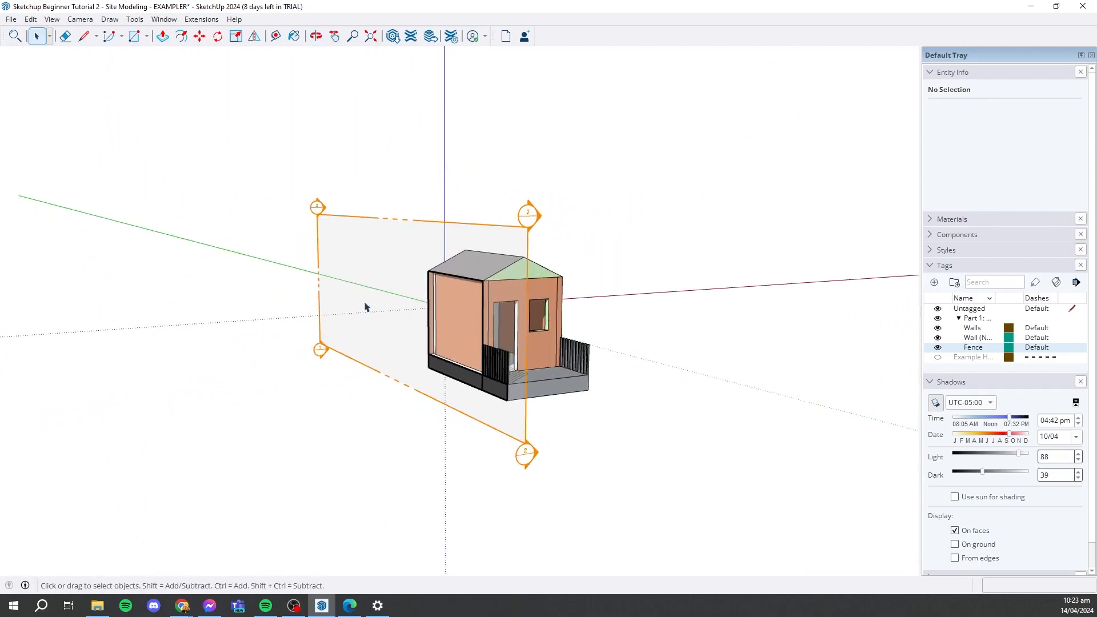
{"action": "middle_click_drag", "start_coordinate": [506, 275], "coordinate": [597, 509]}
{"action": "scroll", "coordinate": [571, 499], "scroll_direction": "up", "scroll_amount": 4}
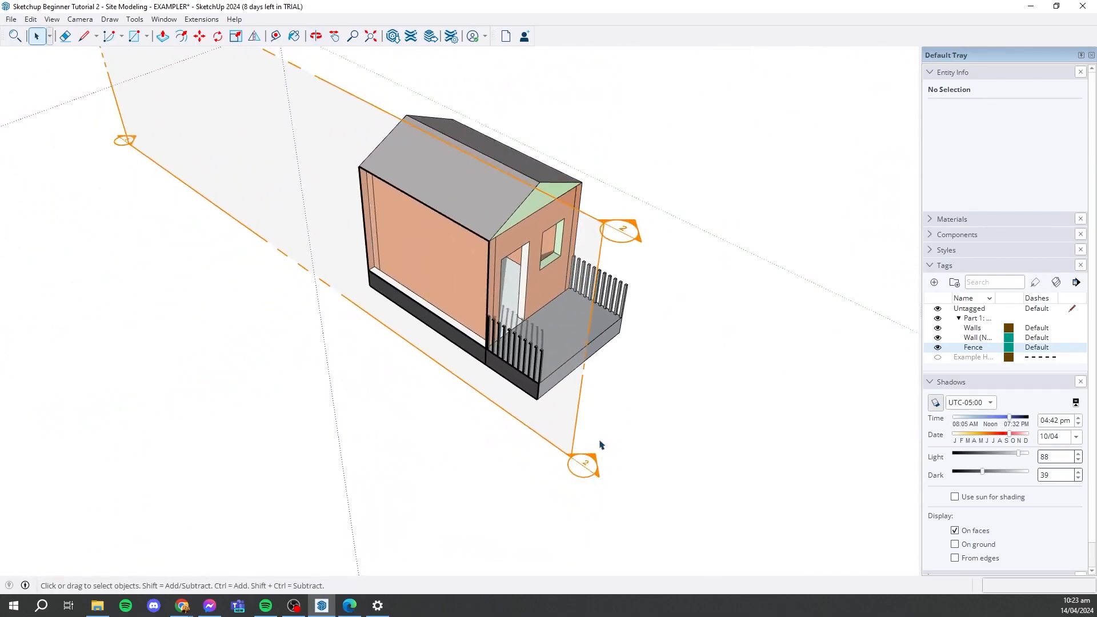
{"action": "middle_click_drag", "start_coordinate": [576, 463], "coordinate": [592, 436]}
{"action": "scroll", "coordinate": [592, 437], "scroll_direction": "down", "scroll_amount": 3}
{"action": "scroll", "coordinate": [591, 438], "scroll_direction": "up", "scroll_amount": 2}
{"action": "left_click", "coordinate": [587, 445]}
{"action": "scroll", "coordinate": [426, 453], "scroll_direction": "down", "scroll_amount": 3}
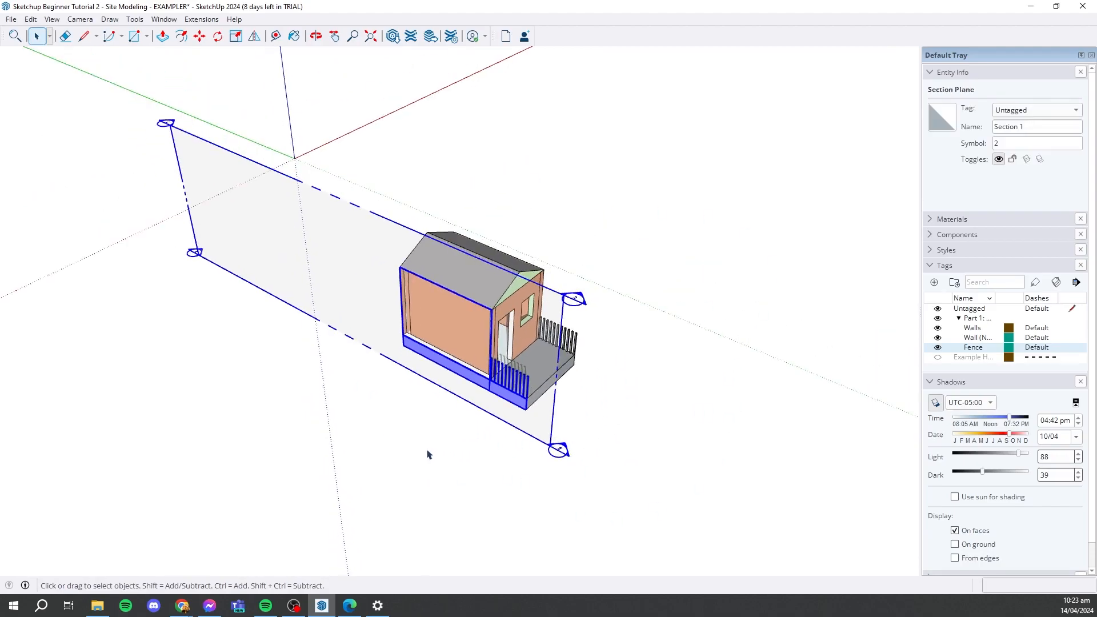
{"action": "scroll", "coordinate": [527, 456], "scroll_direction": "up", "scroll_amount": 3}
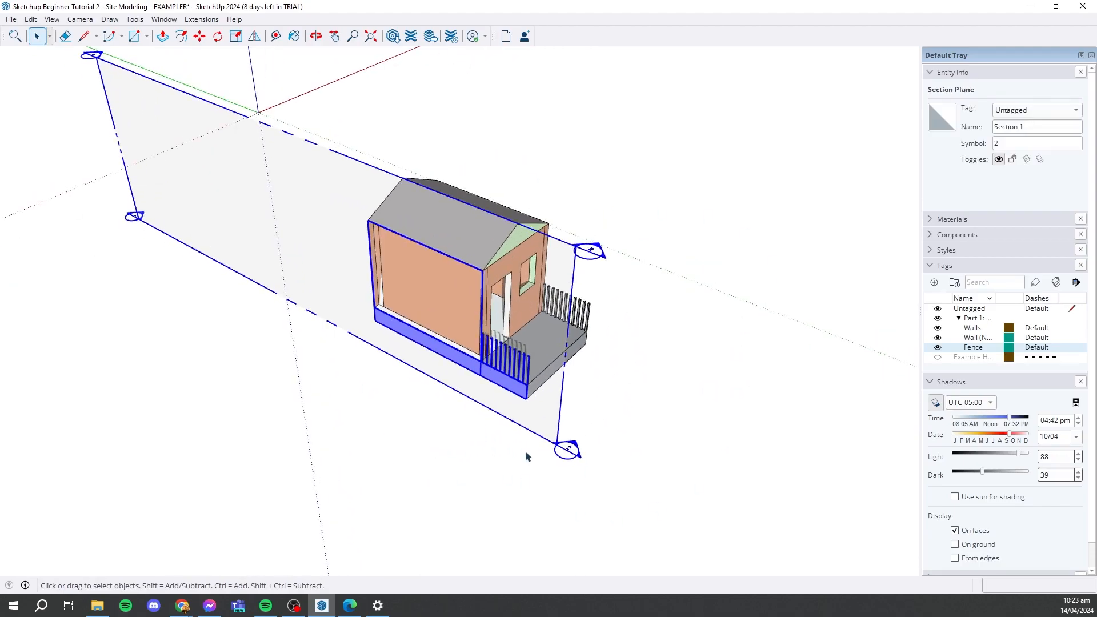
{"action": "left_click", "coordinate": [198, 37]}
{"action": "scroll", "coordinate": [552, 443], "scroll_direction": "up", "scroll_amount": 3}
{"action": "middle_click_drag", "start_coordinate": [552, 443], "coordinate": [485, 355]}
{"action": "scroll", "coordinate": [514, 452], "scroll_direction": "down", "scroll_amount": 3}
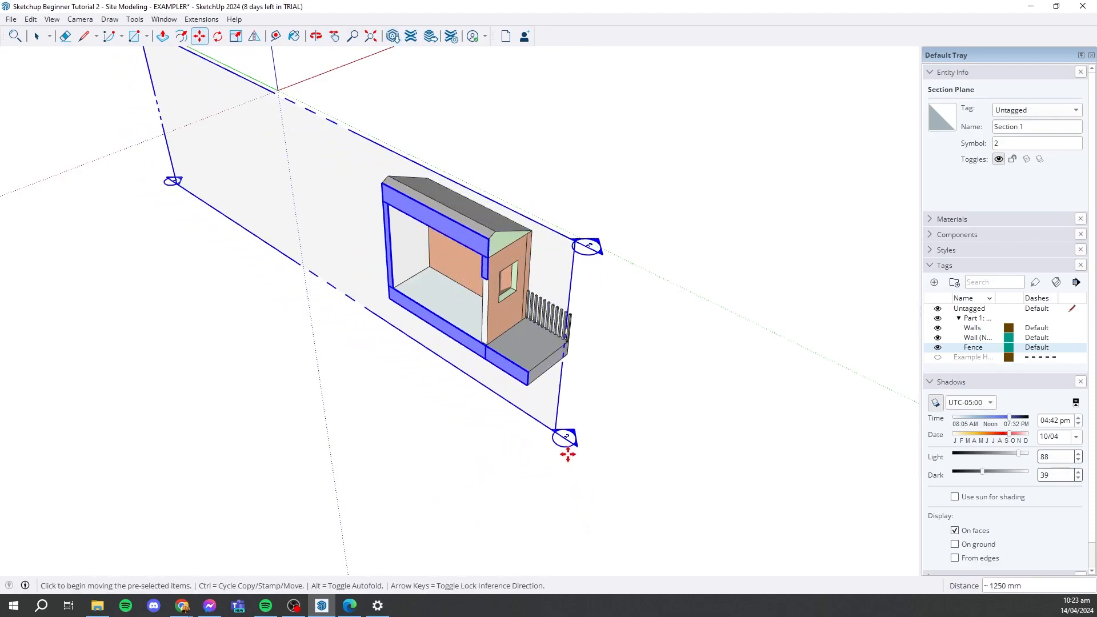
{"action": "left_click", "coordinate": [532, 386]}
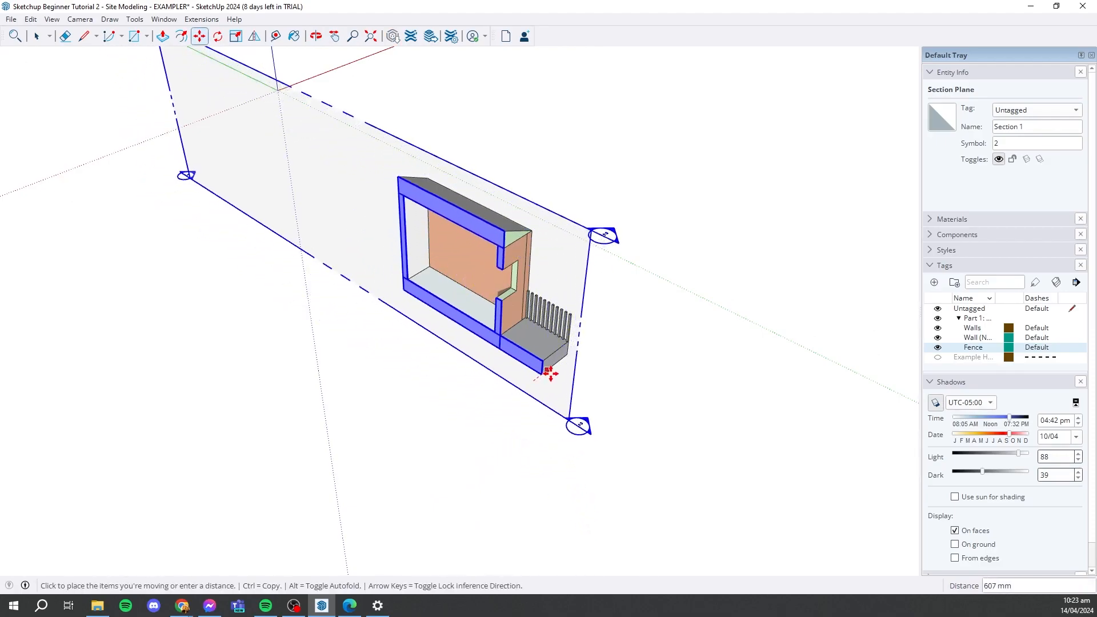
{"action": "left_click", "coordinate": [556, 363]}
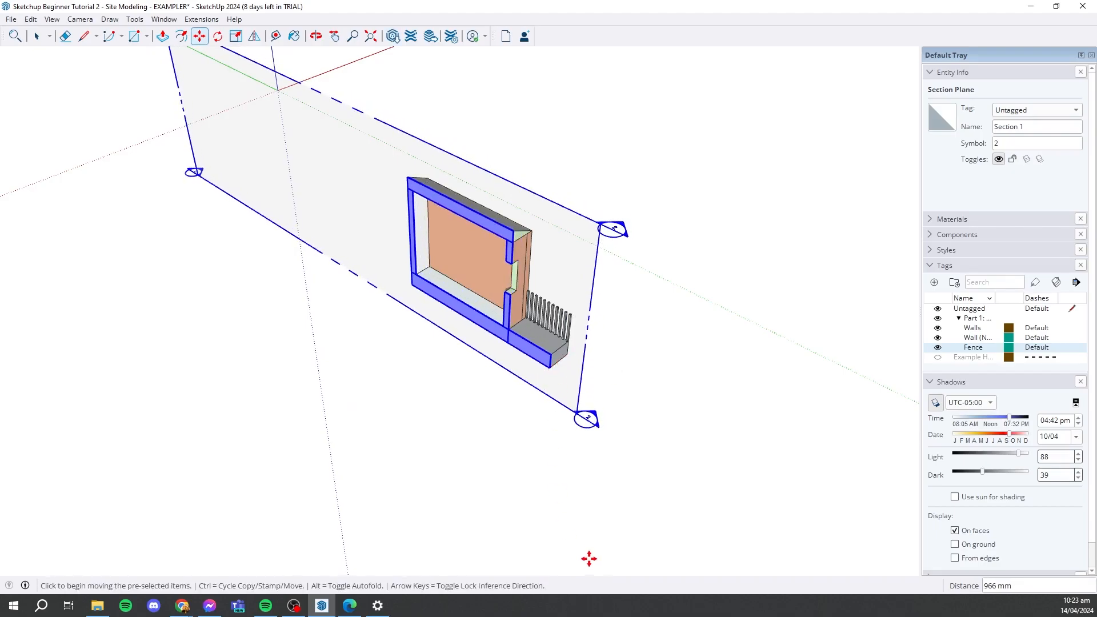
- Align the view with the section plane to look straight at the cut through the house
{"action": "middle_click_drag", "start_coordinate": [580, 508], "coordinate": [506, 364]}
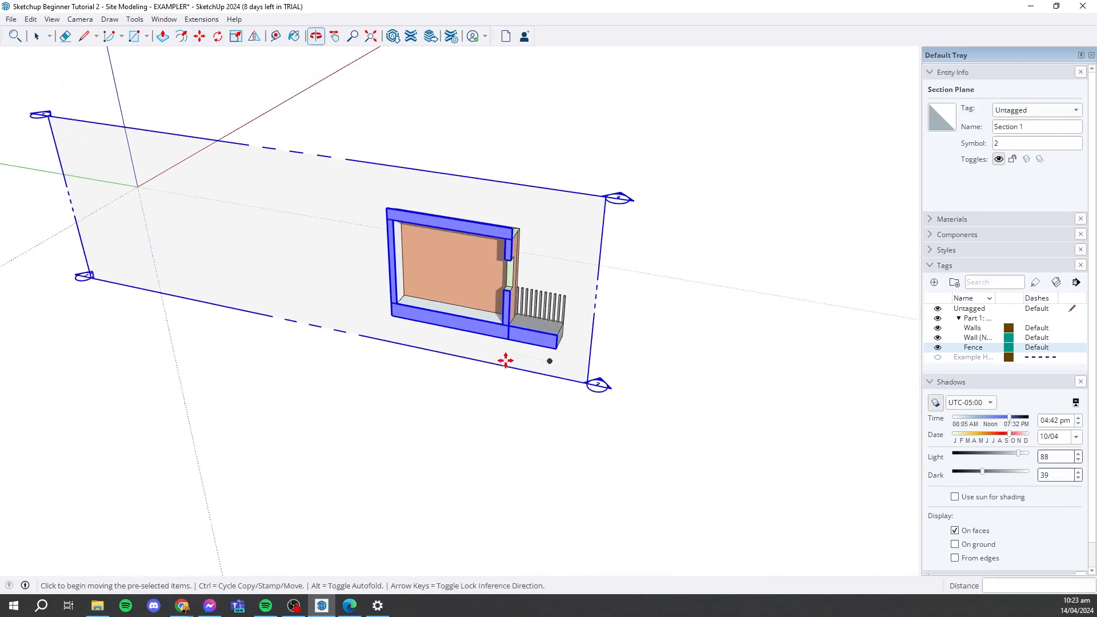
{"action": "right_click", "coordinate": [508, 338]}
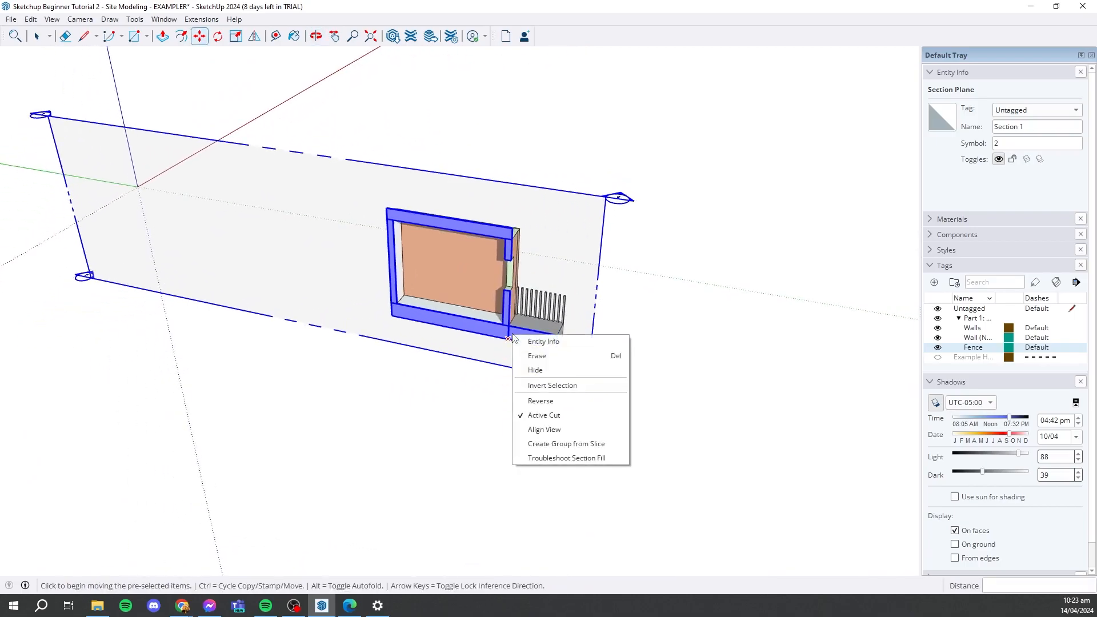
{"action": "left_click", "coordinate": [545, 429]}
{"action": "scroll", "coordinate": [857, 324], "scroll_direction": "up", "scroll_amount": 6}
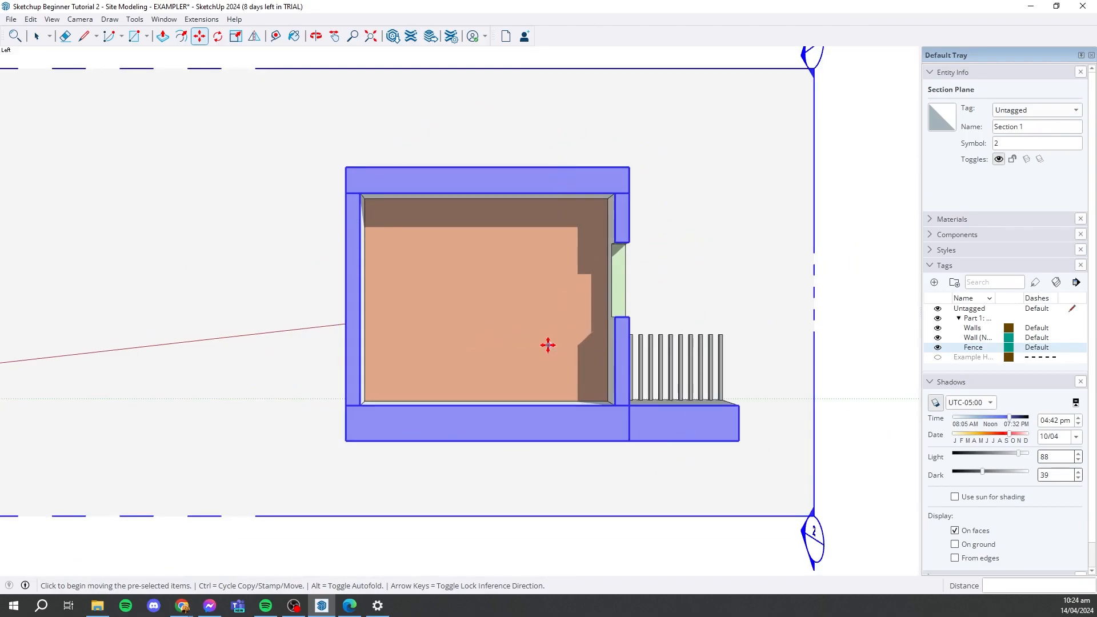
- Reverse the section plane's cutting direction, inspect the opposite half of the house, and reverse the plane back
{"action": "middle_click_drag", "start_coordinate": [663, 294], "coordinate": [397, 318]}
{"action": "scroll", "coordinate": [436, 252], "scroll_direction": "up", "scroll_amount": 4}
{"action": "right_click", "coordinate": [448, 243]}
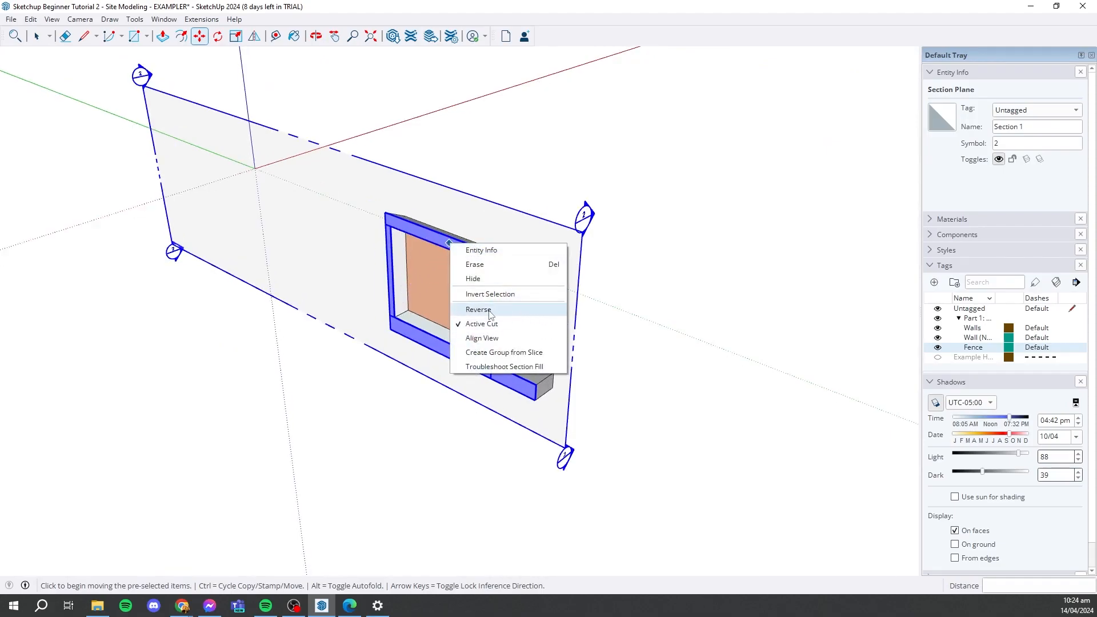
{"action": "left_click", "coordinate": [508, 309]}
{"action": "middle_click_drag", "start_coordinate": [596, 301], "coordinate": [548, 300]}
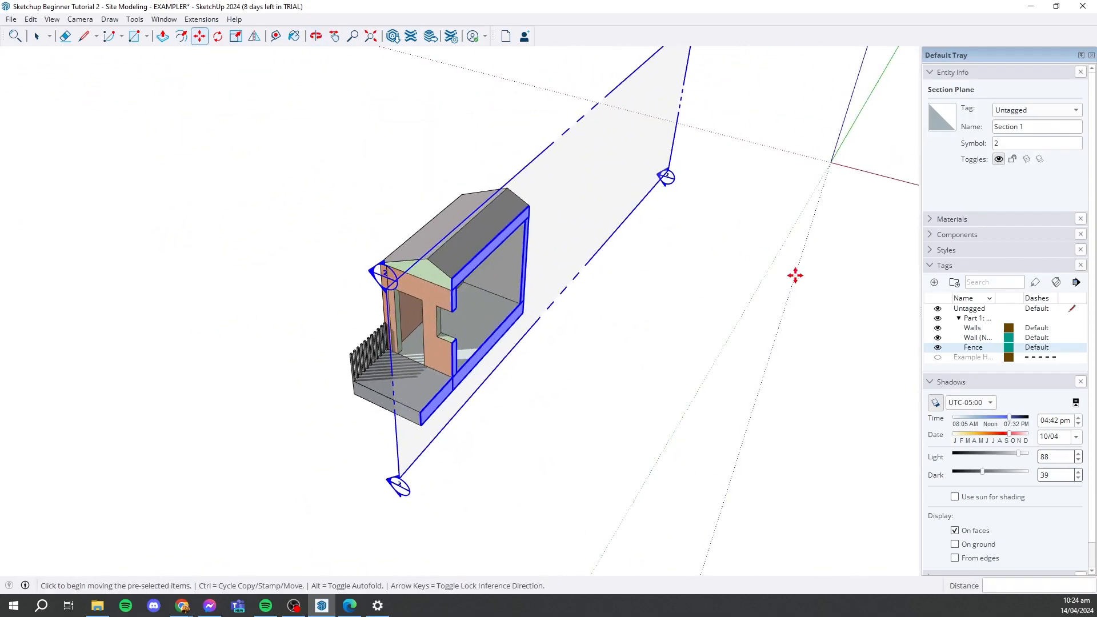
{"action": "mouse_move", "coordinate": [436, 300]}
{"action": "middle_mouse_down"}
{"action": "mouse_move", "coordinate": [749, 269]}
{"action": "mouse_move", "coordinate": [350, 310]}
{"action": "middle_mouse_up"}
{"action": "right_click", "coordinate": [526, 264]}
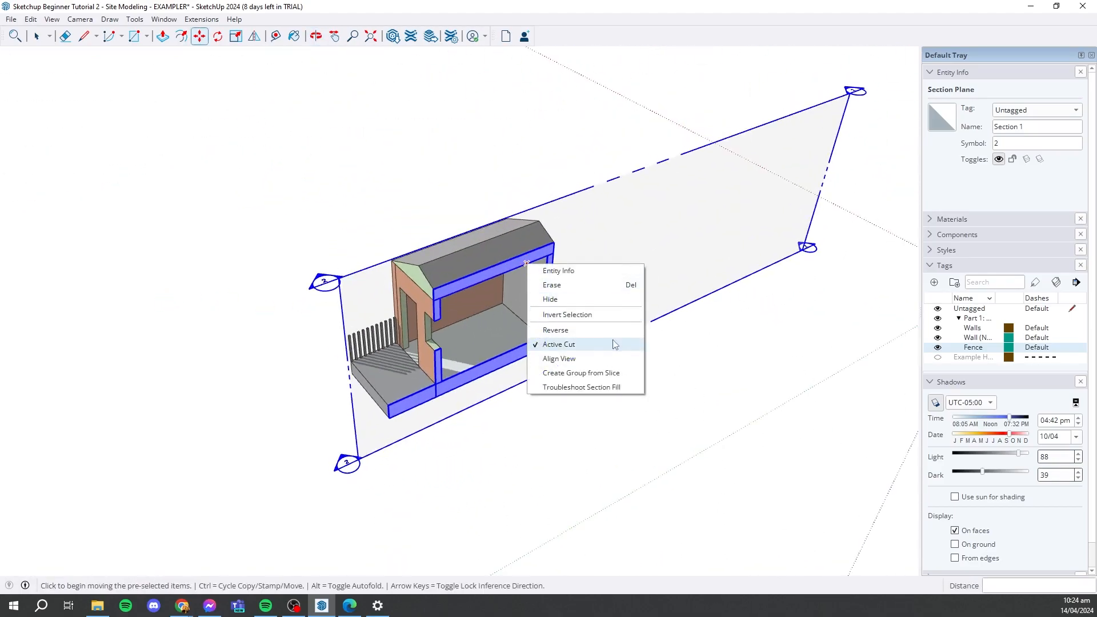
{"action": "left_click", "coordinate": [555, 329]}
- Erase the lengthwise section plane so the whole house is shown again
{"action": "middle_click_drag", "start_coordinate": [478, 326], "coordinate": [613, 264]}
{"action": "scroll", "coordinate": [615, 262], "scroll_direction": "down", "scroll_amount": 1}
{"action": "scroll", "coordinate": [614, 262], "scroll_direction": "up", "scroll_amount": 2}
{"action": "middle_click_drag", "start_coordinate": [703, 295], "coordinate": [589, 246]}
{"action": "right_click", "coordinate": [590, 239]}
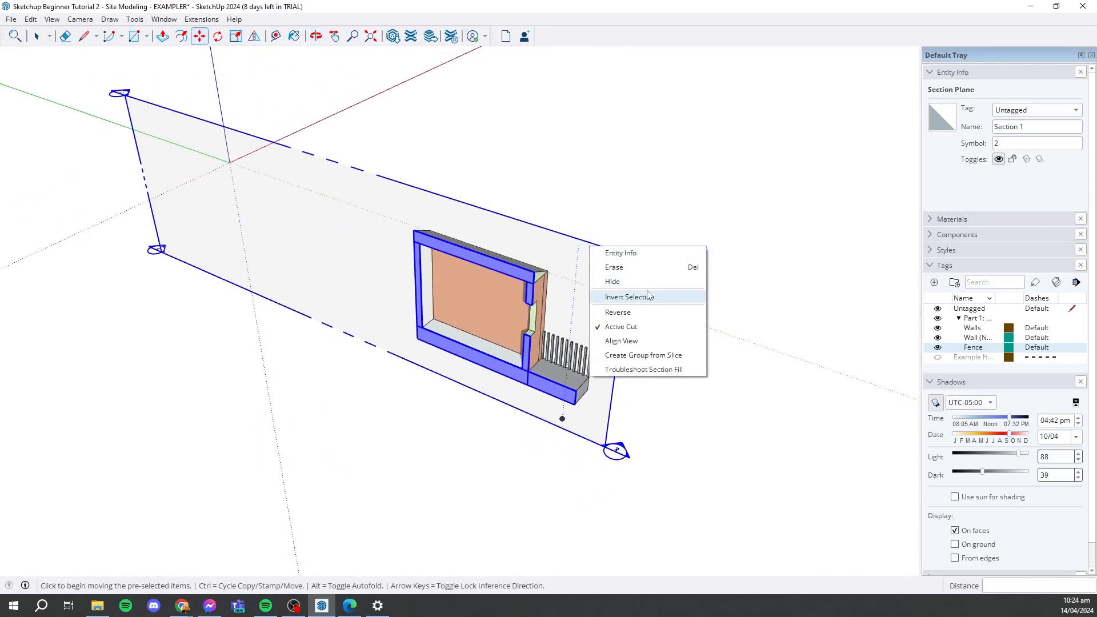
{"action": "left_click", "coordinate": [644, 273]}
- Place a section plane on the front wall beside the door, named Section 2 with symbol 2
{"action": "left_click", "coordinate": [111, 19]}
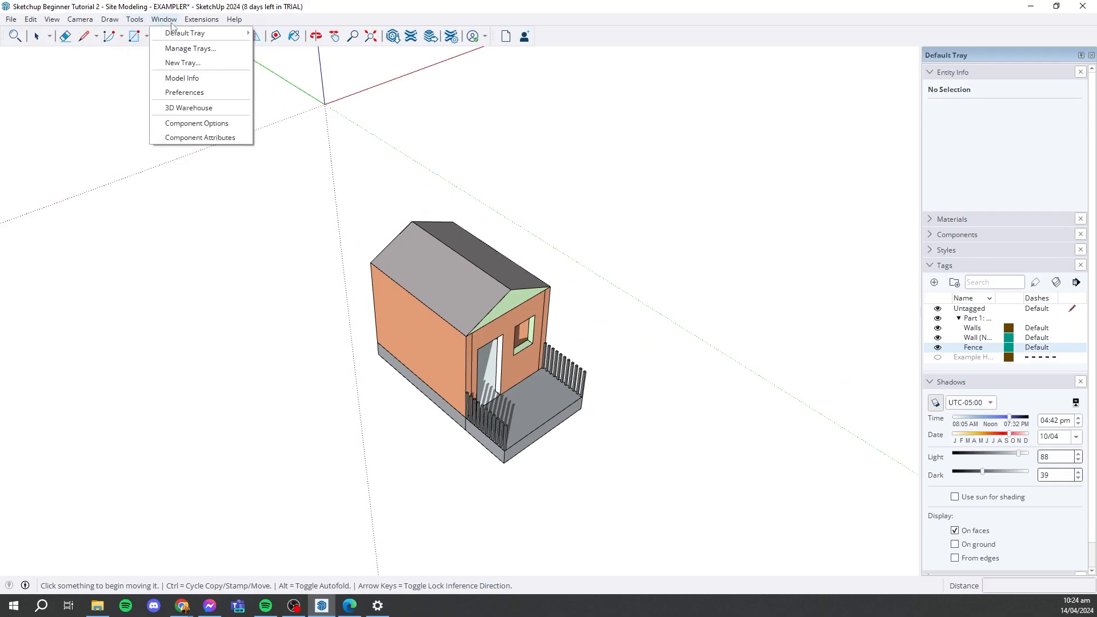
{"action": "left_click", "coordinate": [162, 326]}
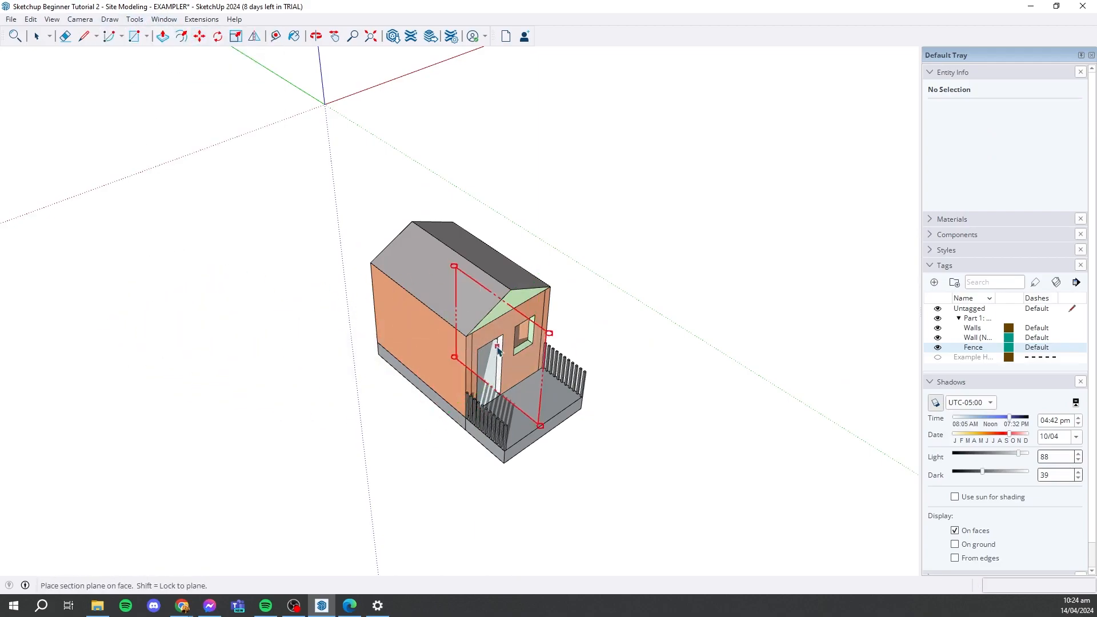
{"action": "left_click", "coordinate": [510, 352]}
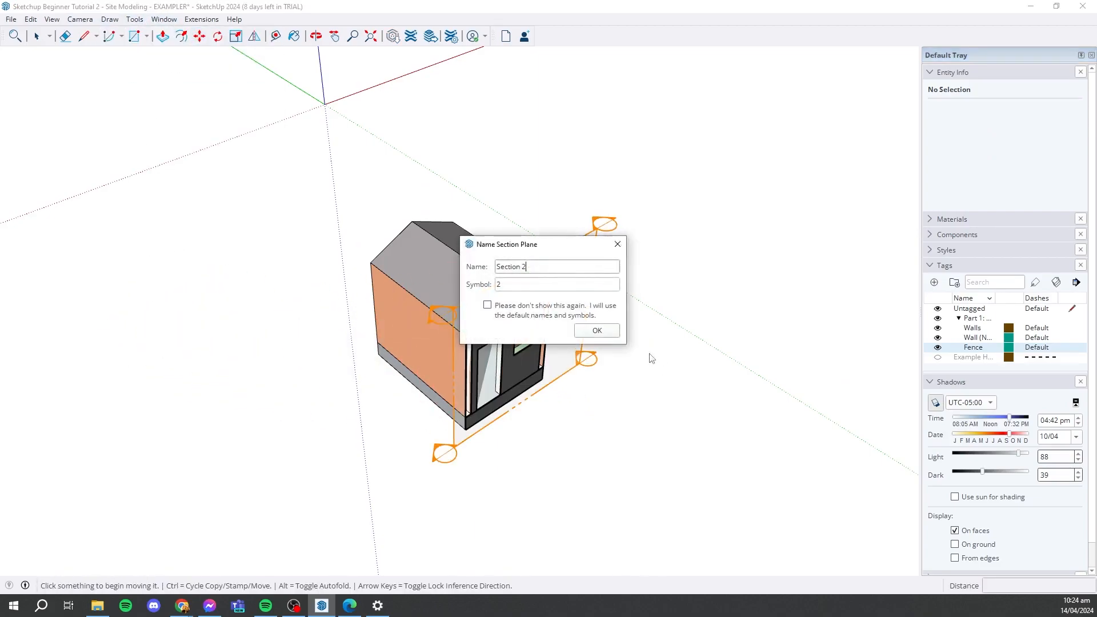
{"action": "left_click", "coordinate": [597, 331]}
- Move the front section plane about 1918 mm along the green axis into the house
{"action": "middle_click_drag", "start_coordinate": [594, 336], "coordinate": [386, 331]}
{"action": "scroll", "coordinate": [458, 383], "scroll_direction": "up", "scroll_amount": 2}
{"action": "scroll", "coordinate": [458, 383], "scroll_direction": "up", "scroll_amount": 2}
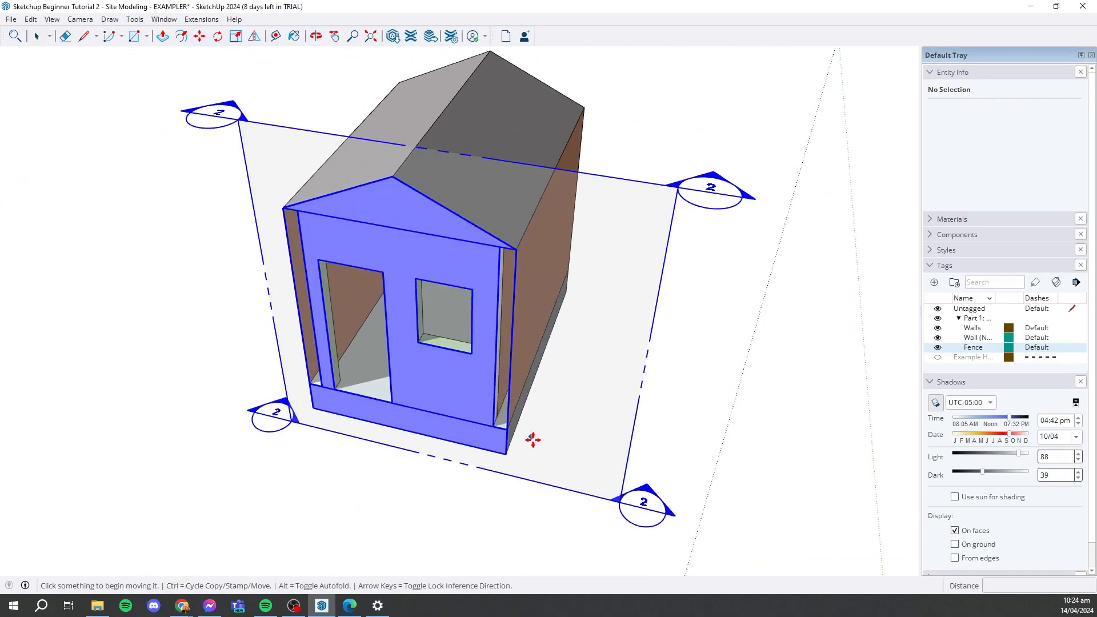
{"action": "left_click", "coordinate": [558, 473]}
{"action": "scroll", "coordinate": [482, 397], "scroll_direction": "down", "scroll_amount": 3}
{"action": "scroll", "coordinate": [504, 428], "scroll_direction": "up", "scroll_amount": 2}
{"action": "left_click", "coordinate": [522, 453]}
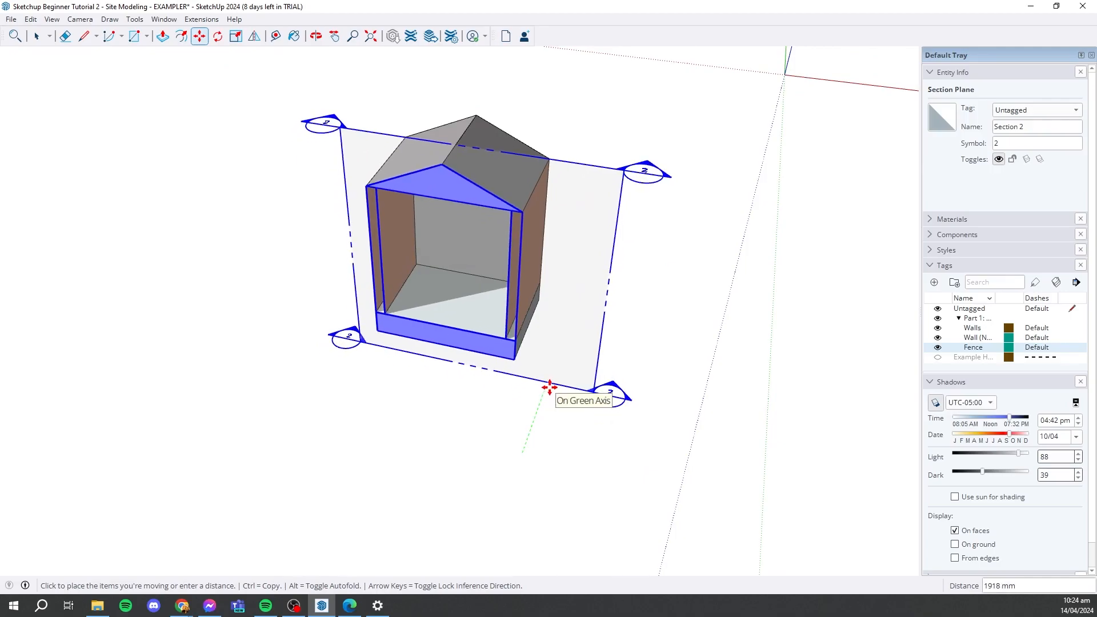
{"action": "left_click", "coordinate": [550, 388]}
- Delete the front section plane and return to the Select tool
{"action": "middle_click_drag", "start_coordinate": [358, 380], "coordinate": [575, 325]}
{"action": "key", "text": "Delete"}
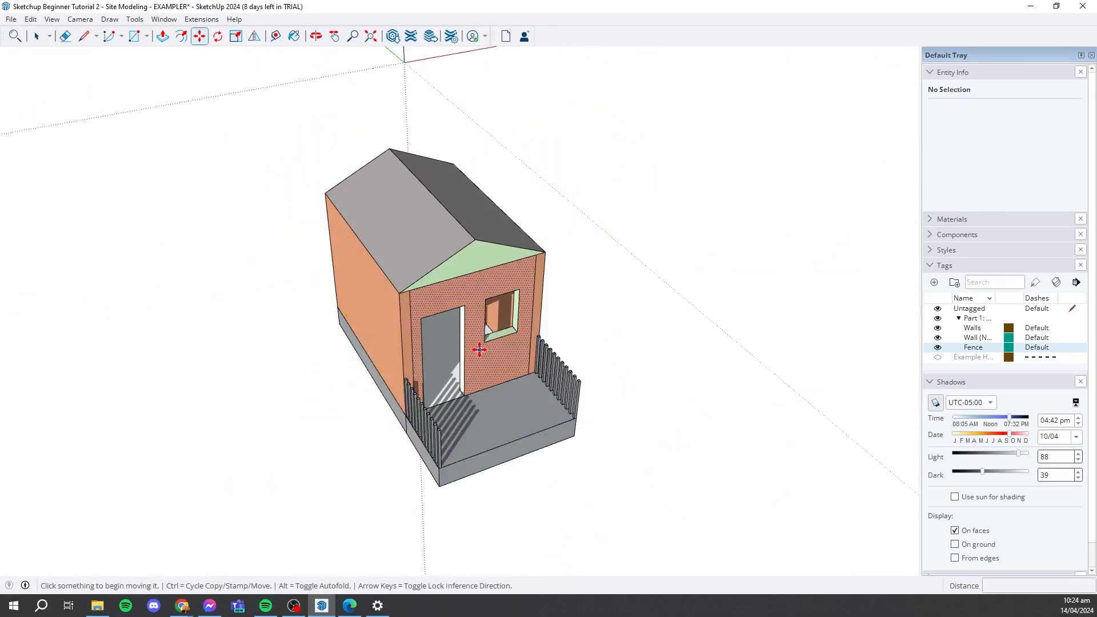
{"action": "scroll", "coordinate": [445, 352], "scroll_direction": "down", "scroll_amount": 3}
{"action": "middle_click_drag", "start_coordinate": [436, 350], "coordinate": [605, 372]}
{"action": "scroll", "coordinate": [450, 375], "scroll_direction": "up", "scroll_amount": 3}
{"action": "scroll", "coordinate": [450, 376], "scroll_direction": "up", "scroll_amount": 1}
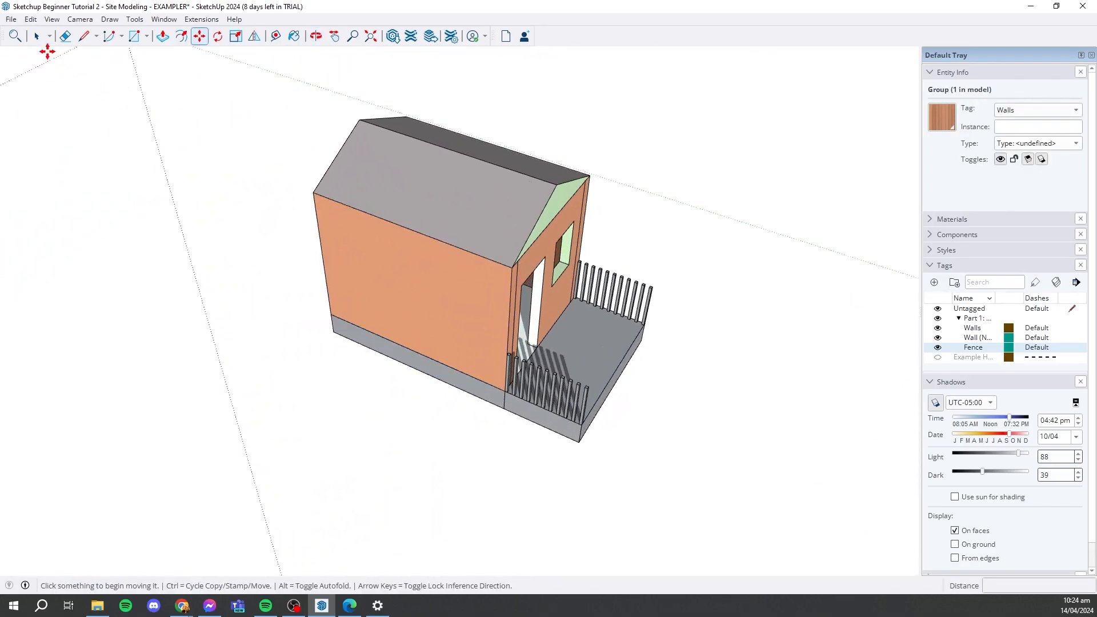
{"action": "left_click", "coordinate": [38, 37]}
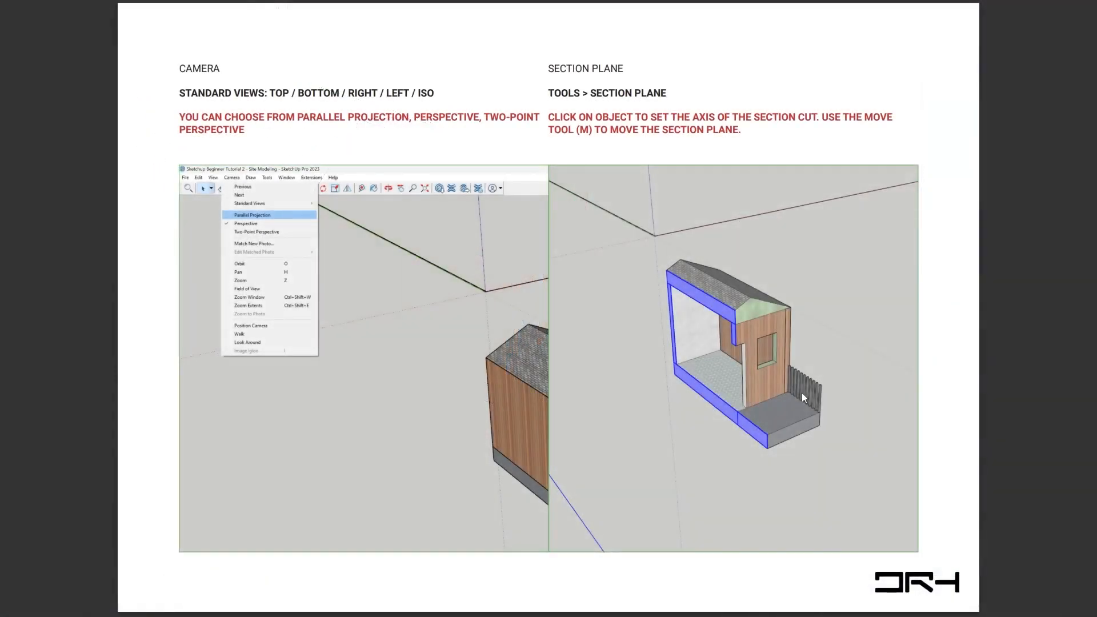
{"action": "key", "text": "Right"}
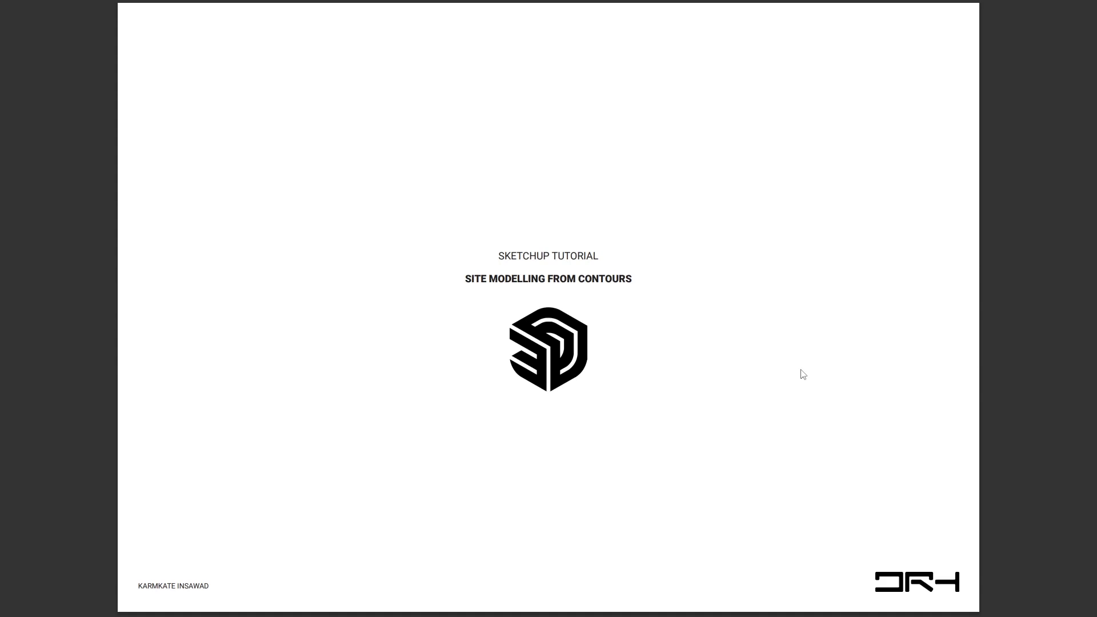
{"action": "key", "text": "Right"}
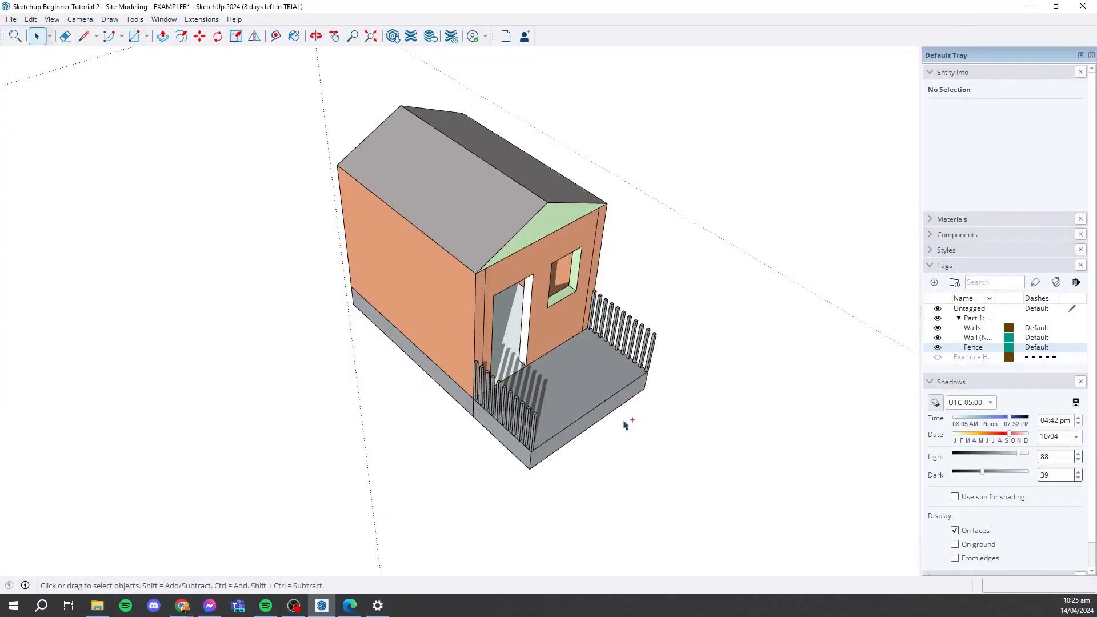
- Switch to File Explorer and open the Documents folder
{"action": "left_click", "coordinate": [97, 606]}
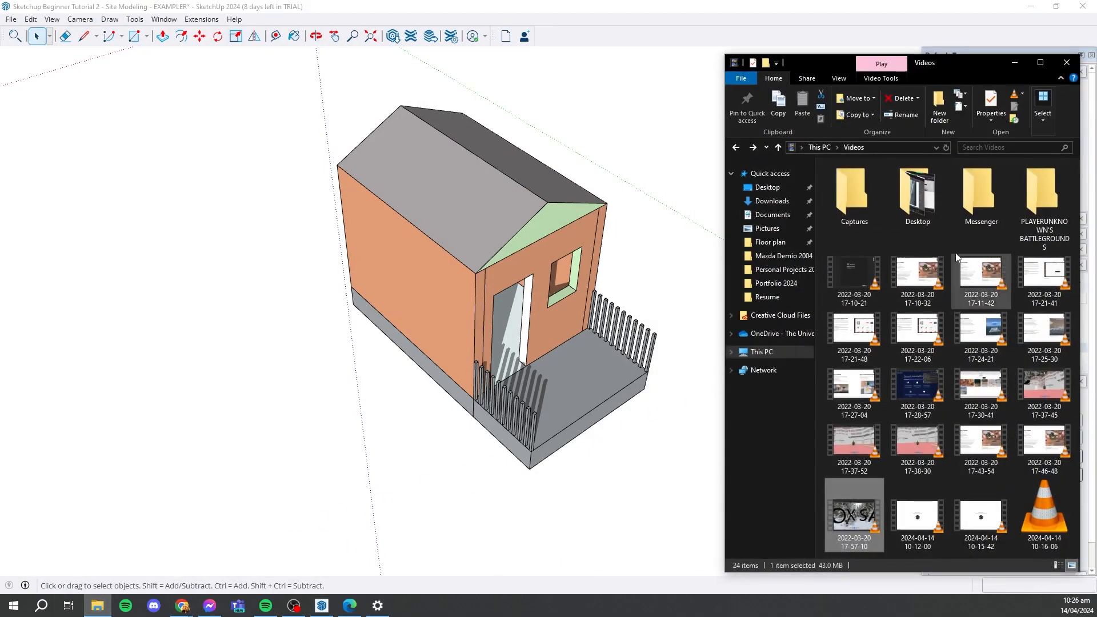
{"action": "left_click", "coordinate": [763, 352]}
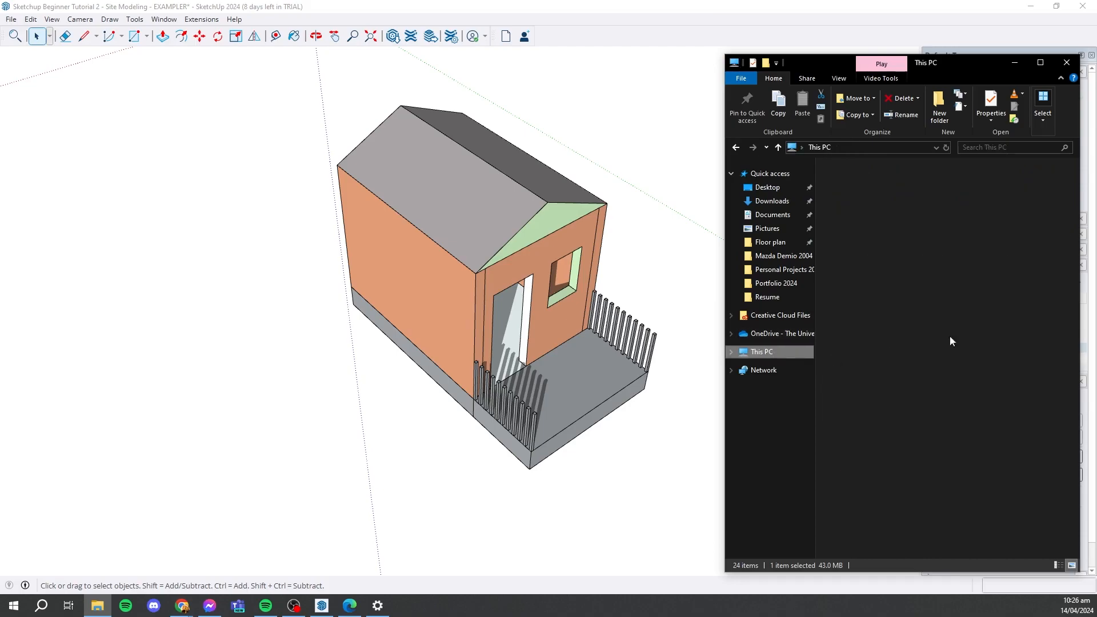
{"action": "left_click", "coordinate": [772, 215]}
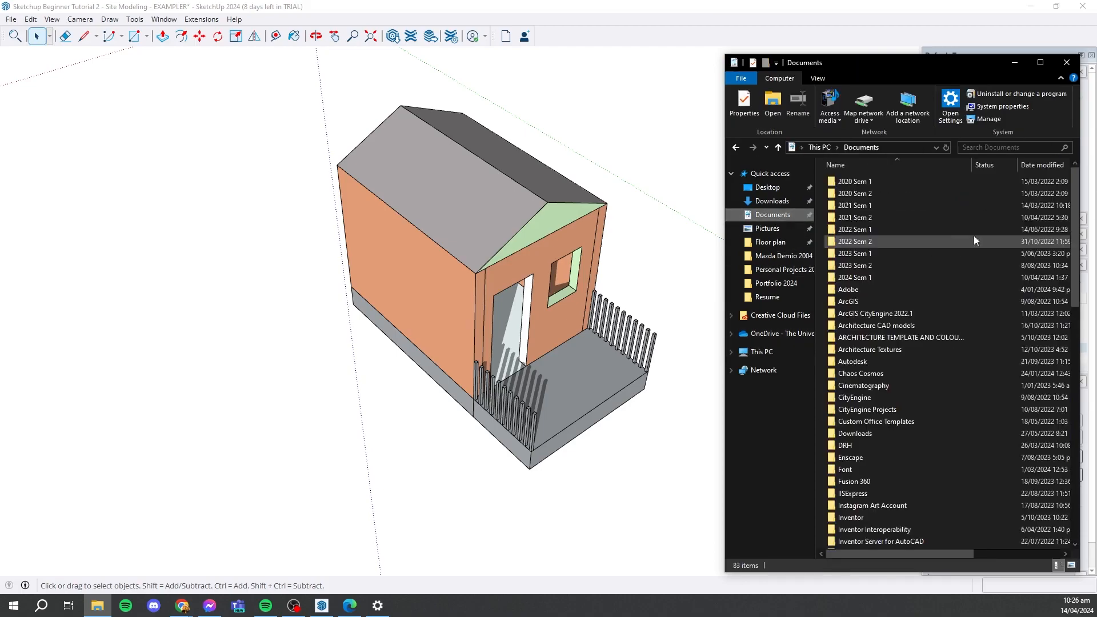
{"action": "left_click", "coordinate": [886, 278]}
{"action": "double_click", "coordinate": [886, 277]}
{"action": "left_click", "coordinate": [846, 150]}
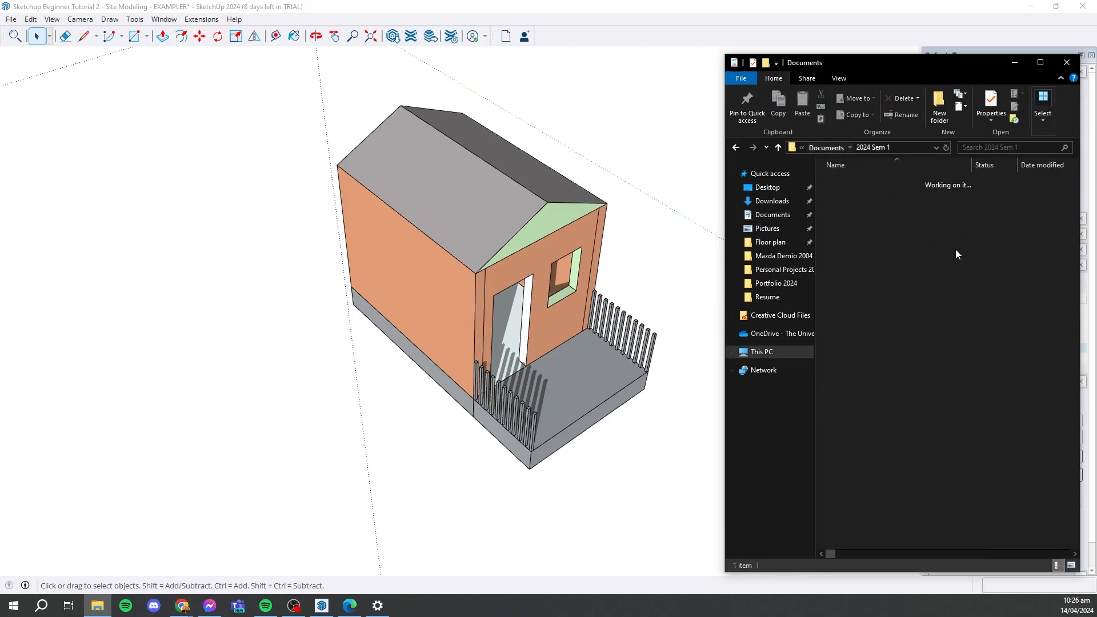
- Browse through the DRH and DRH Sketchup Tutorial 2024 folders to the Part 2 folder and select ACDownloadJobID-183714.dwg
{"action": "scroll", "coordinate": [930, 434], "scroll_direction": "down", "scroll_amount": 3}
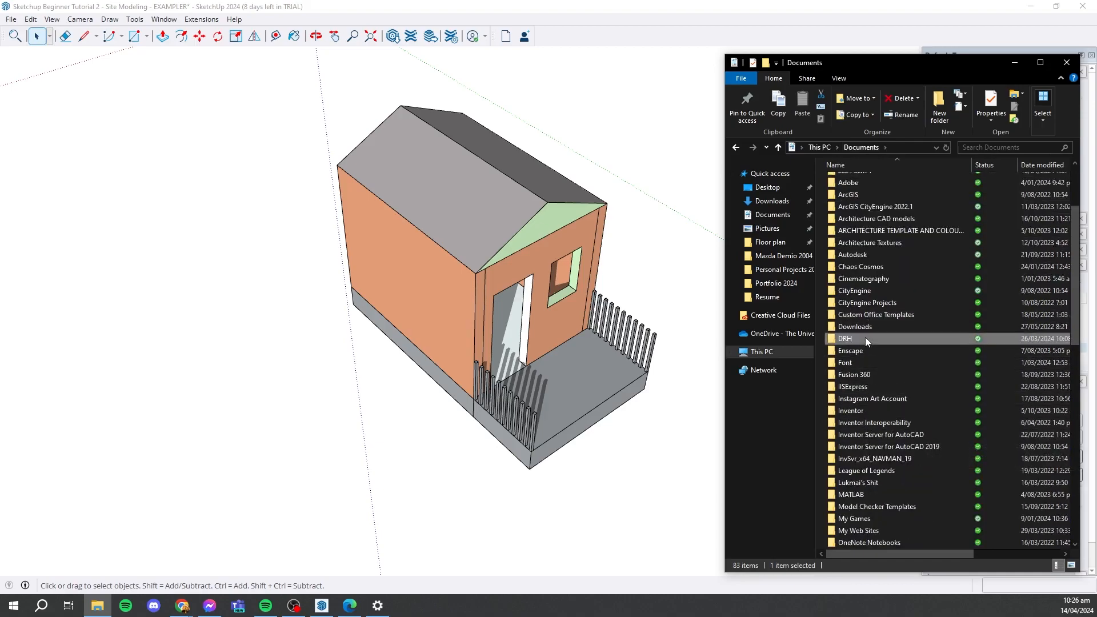
{"action": "double_click", "coordinate": [866, 338]}
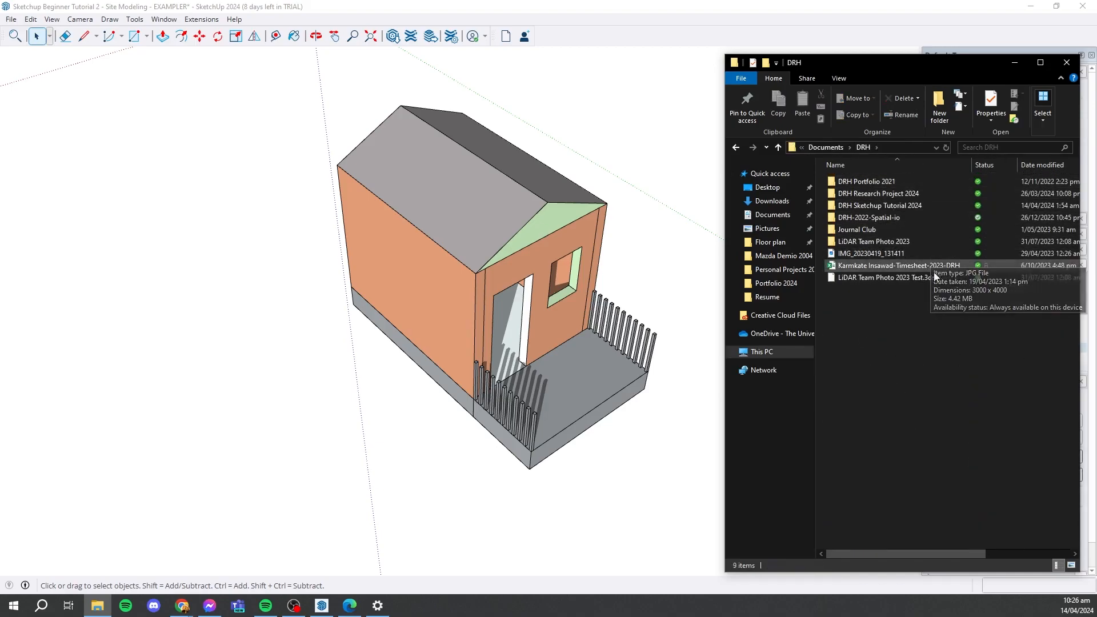
{"action": "double_click", "coordinate": [894, 208]}
{"action": "double_click", "coordinate": [895, 195]}
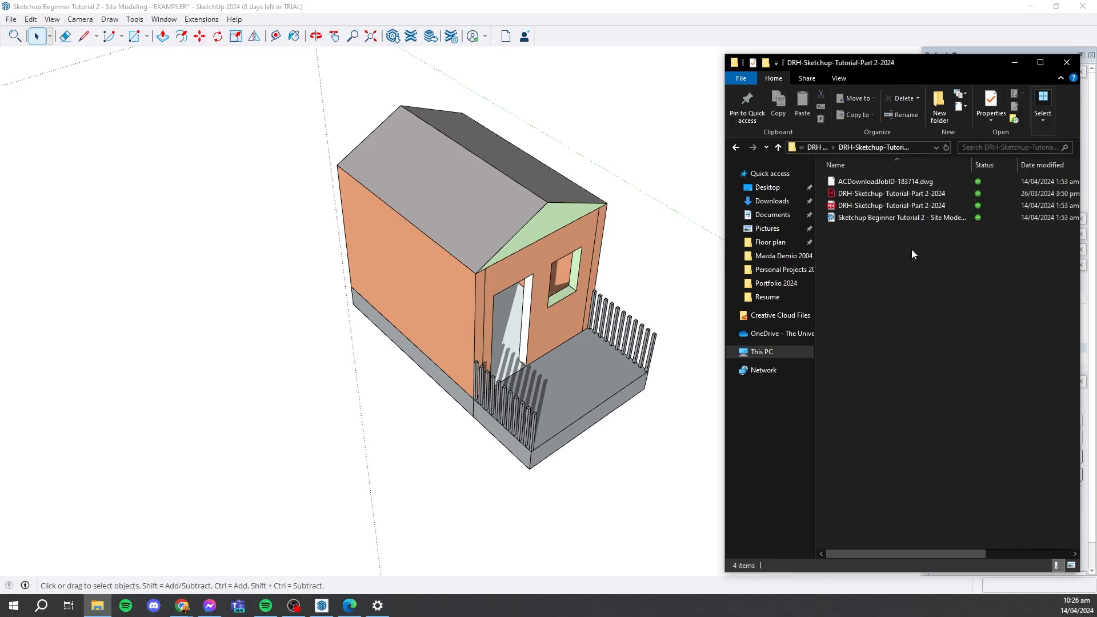
{"action": "left_click", "coordinate": [906, 181]}
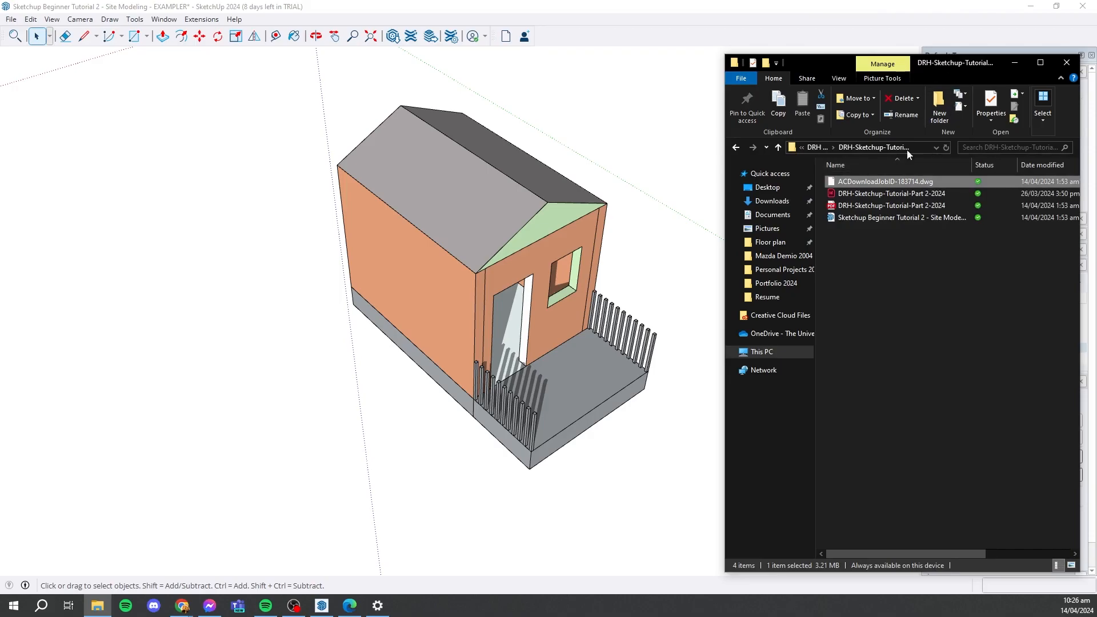
- Import ACDownloadJobID-183714.dwg into the SketchUp house model with Import Materials on and units set to Model Units
{"action": "scroll", "coordinate": [329, 285], "scroll_direction": "down", "scroll_amount": 5}
{"action": "mouse_move", "coordinate": [400, 251]}
{"action": "middle_mouse_down"}
{"action": "mouse_move", "coordinate": [474, 240]}
{"action": "mouse_move", "coordinate": [514, 205]}
{"action": "middle_mouse_up"}
{"action": "middle_click_drag", "start_coordinate": [473, 284], "coordinate": [590, 332]}
{"action": "key", "text": "space"}
{"action": "key", "text": "alt+Tab"}
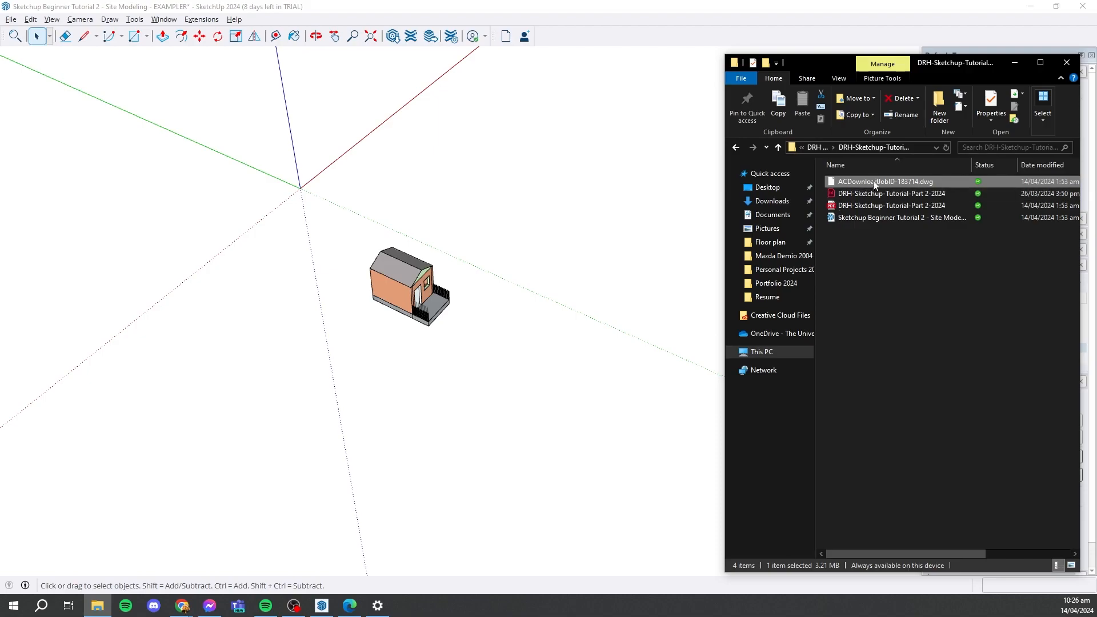
{"action": "left_click_drag", "start_coordinate": [876, 182], "coordinate": [611, 188]}
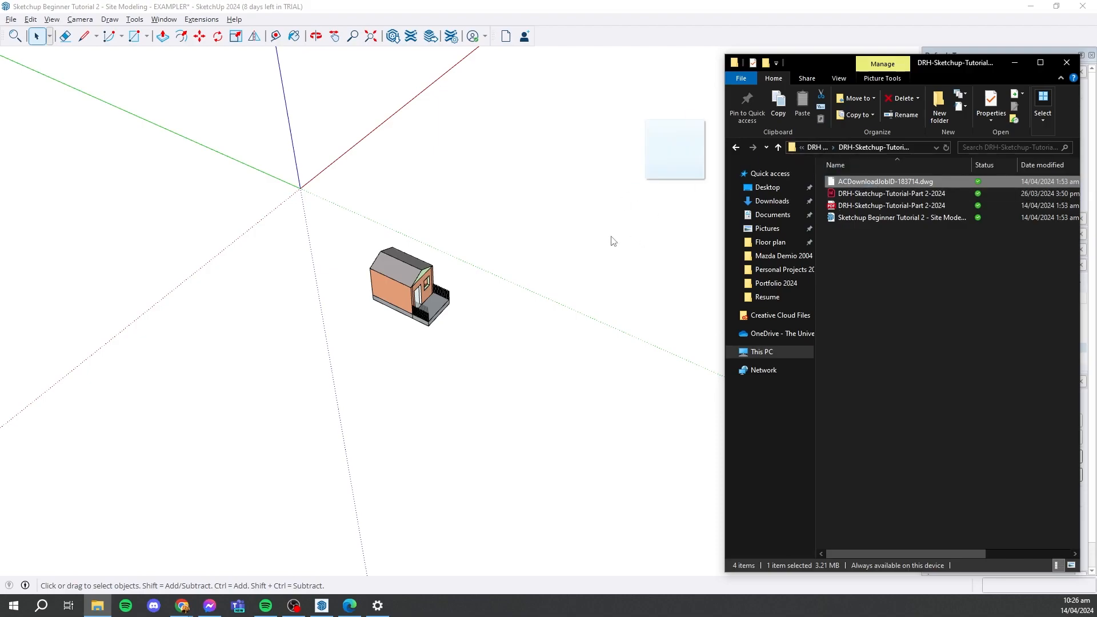
{"action": "left_click_drag", "start_coordinate": [792, 157], "coordinate": [657, 172]}
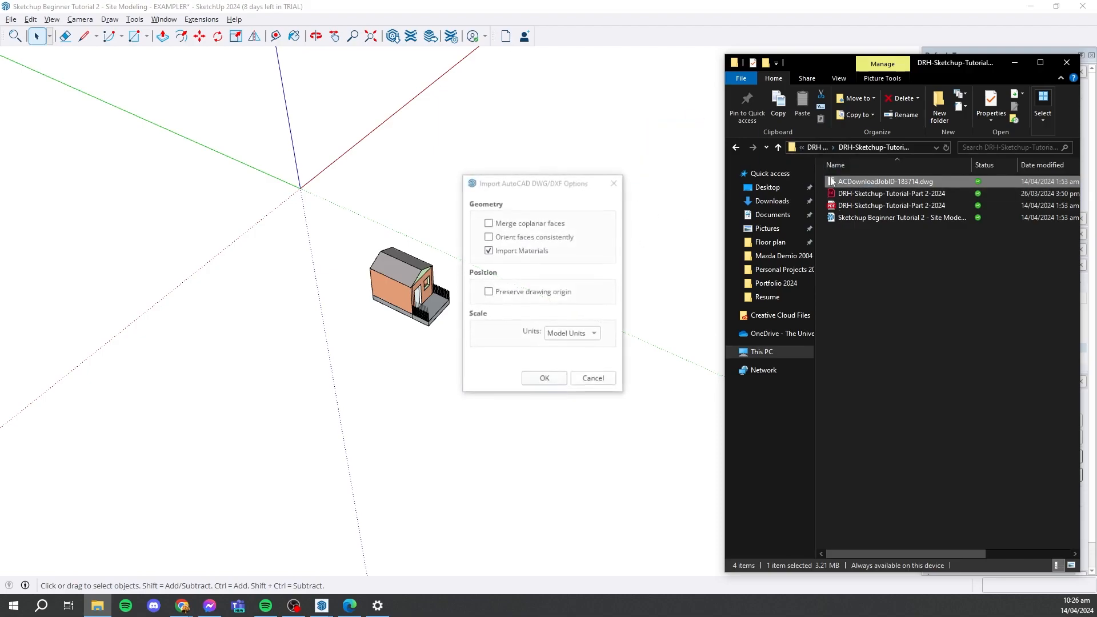
{"action": "left_click", "coordinate": [540, 379]}
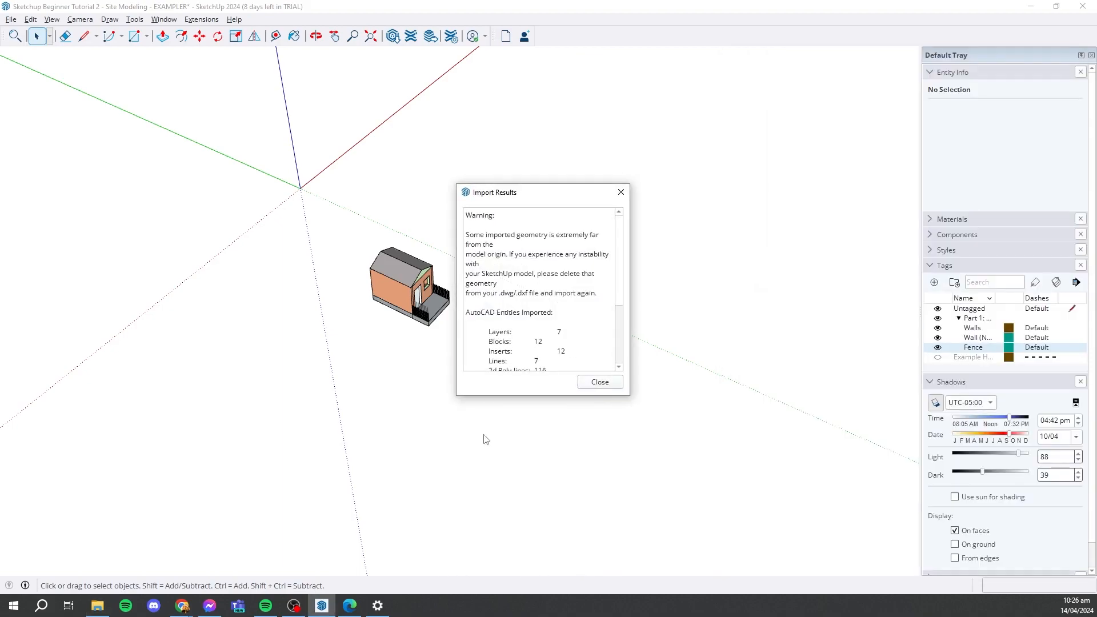
{"action": "left_click", "coordinate": [600, 382]}
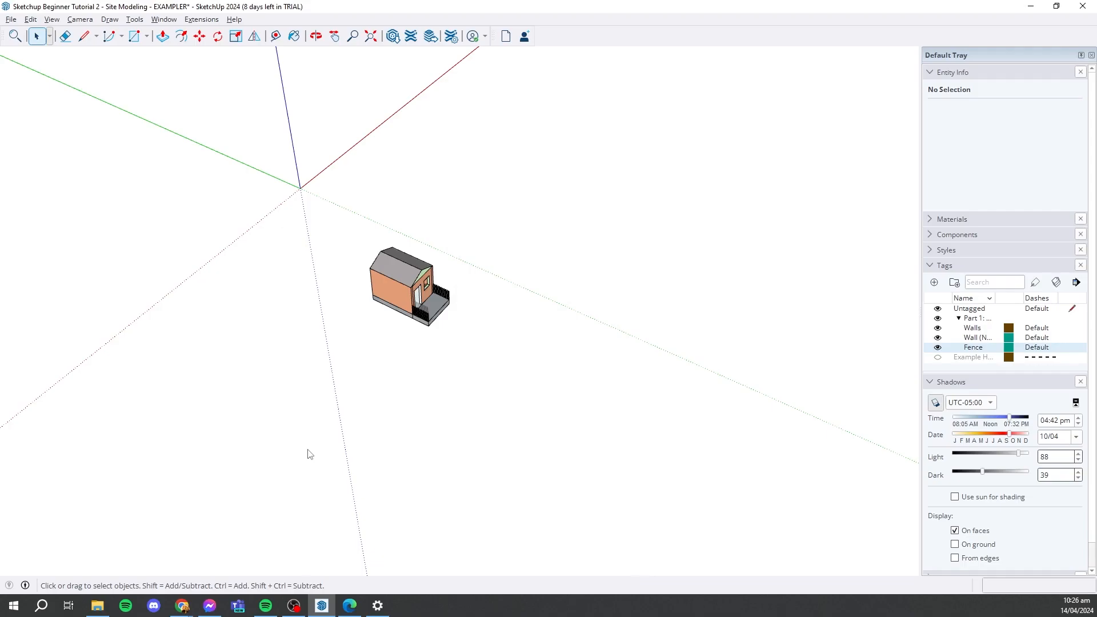
- Examine the imported site contours and the flat building and kerb outlines below them from several angles
{"action": "scroll", "coordinate": [307, 454], "scroll_direction": "down", "scroll_amount": 2}
{"action": "middle_click_drag", "start_coordinate": [581, 436], "coordinate": [366, 365]}
{"action": "scroll", "coordinate": [627, 506], "scroll_direction": "up", "scroll_amount": 2}
{"action": "middle_click_drag", "start_coordinate": [745, 387], "coordinate": [606, 414]}
{"action": "scroll", "coordinate": [571, 251], "scroll_direction": "up", "scroll_amount": 3}
{"action": "scroll", "coordinate": [609, 419], "scroll_direction": "down", "scroll_amount": 5}
{"action": "scroll", "coordinate": [613, 424], "scroll_direction": "up", "scroll_amount": 3}
{"action": "middle_click_drag", "start_coordinate": [486, 308], "coordinate": [553, 363]}
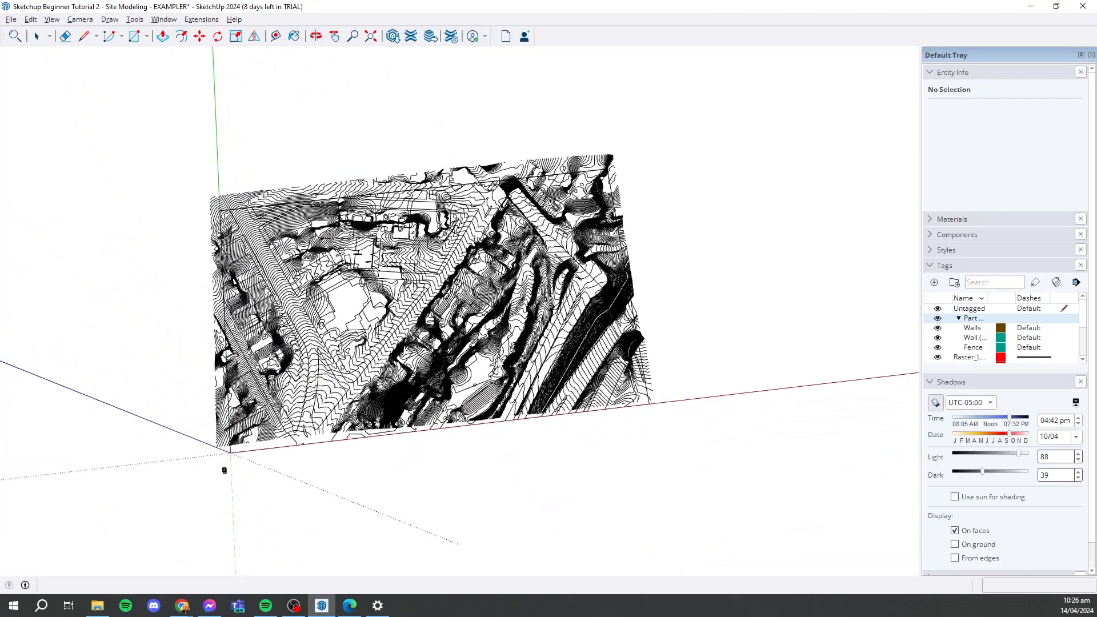
{"action": "scroll", "coordinate": [553, 363], "scroll_direction": "up", "scroll_amount": 3}
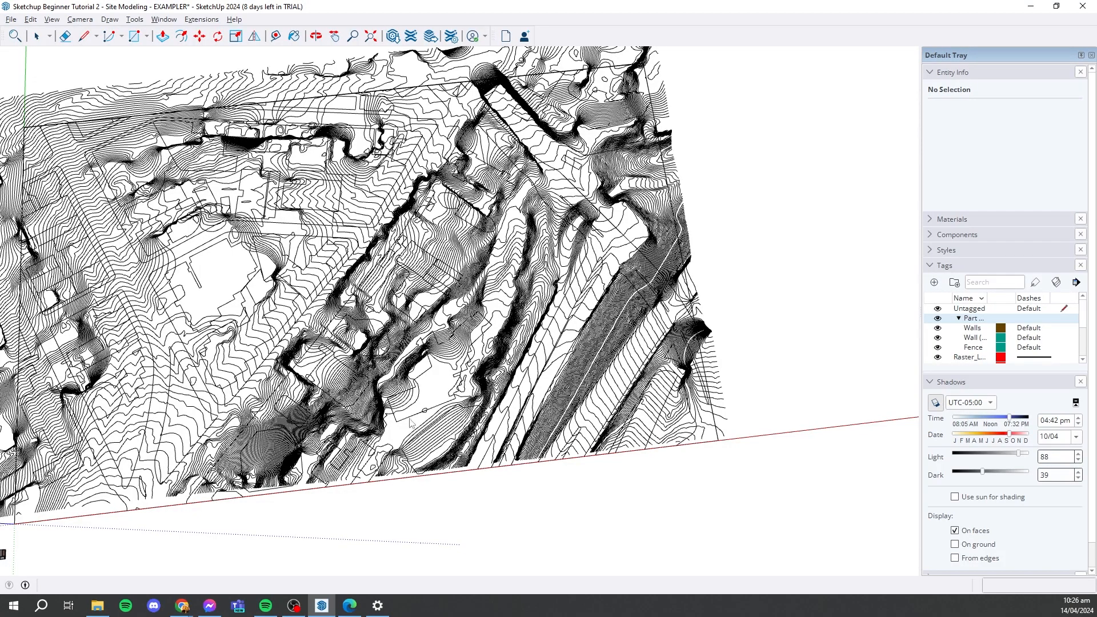
{"action": "middle_click_drag", "start_coordinate": [476, 177], "coordinate": [134, 311]}
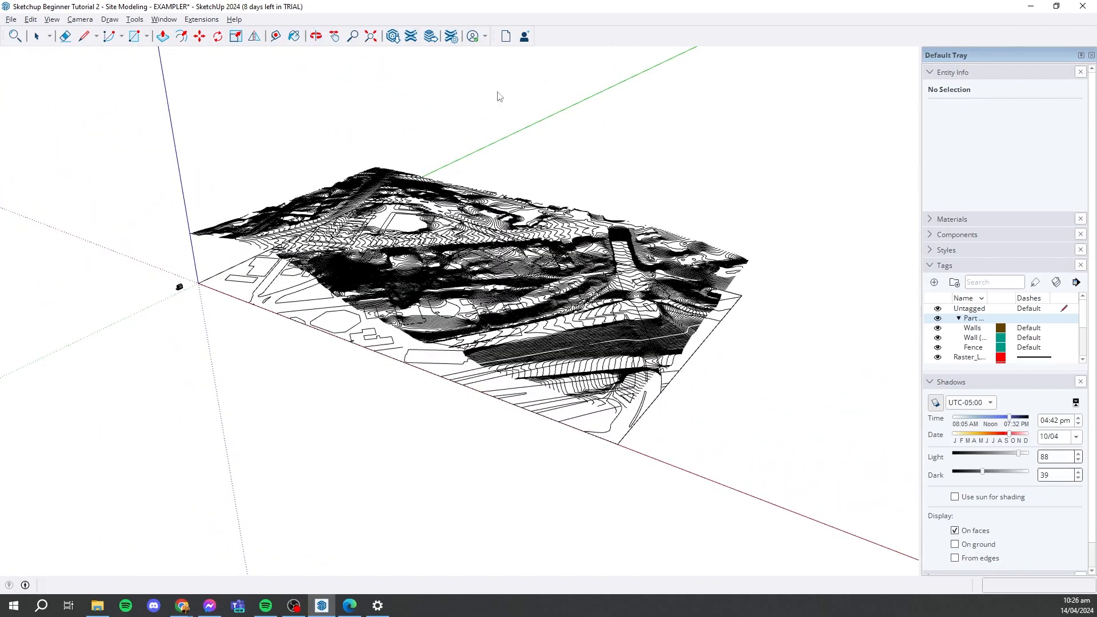
{"action": "scroll", "coordinate": [380, 319], "scroll_direction": "up", "scroll_amount": 3}
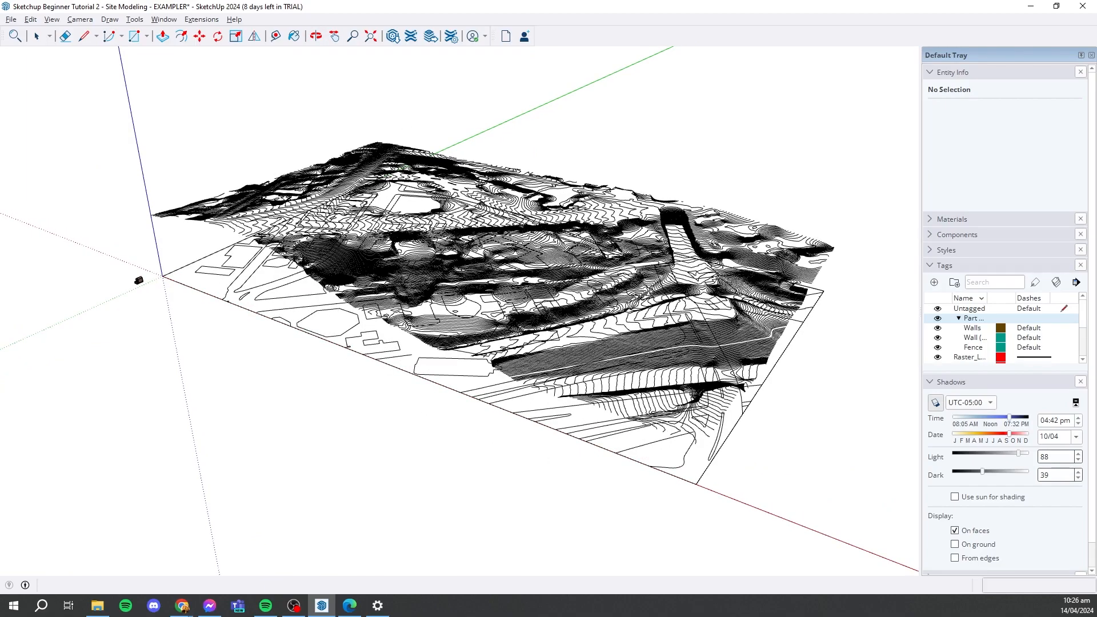
{"action": "key", "text": "alt+Tab"}
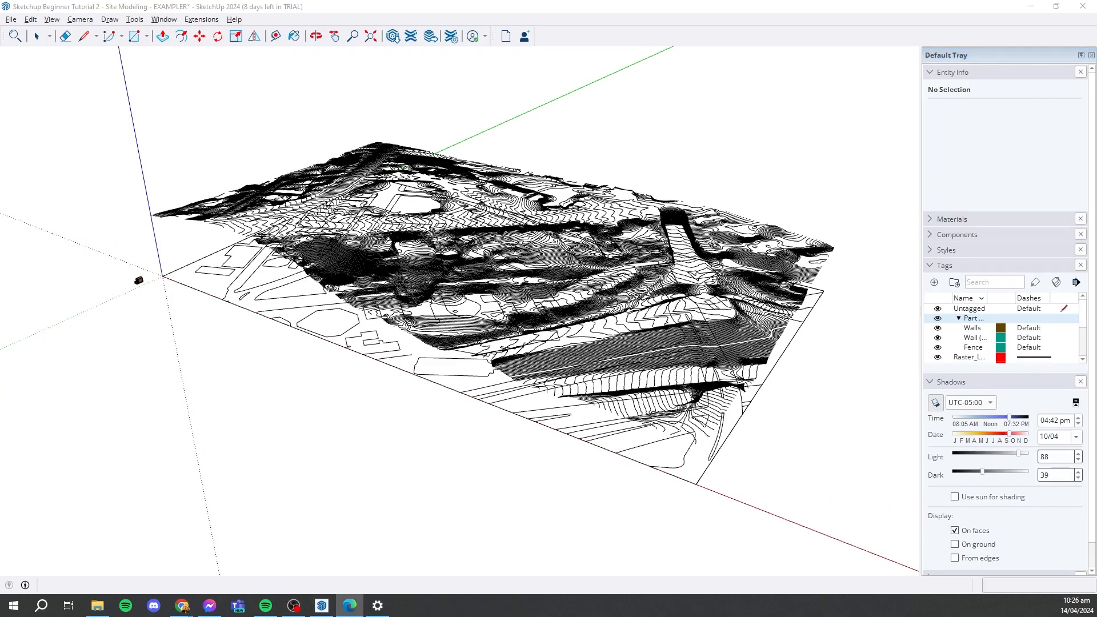
{"action": "left_click", "coordinate": [829, 341]}
{"action": "scroll", "coordinate": [731, 295], "scroll_direction": "down", "scroll_amount": 2}
{"action": "middle_click_drag", "start_coordinate": [641, 359], "coordinate": [906, 300]}
- Group the imported raster, kerbline, contour, building footprint and area tags in a tag folder named Site Model
{"action": "left_click", "coordinate": [929, 267]}
{"action": "left_click", "coordinate": [930, 266]}
{"action": "scroll", "coordinate": [985, 341], "scroll_direction": "down", "scroll_amount": 2}
{"action": "scroll", "coordinate": [985, 341], "scroll_direction": "down", "scroll_amount": 3}
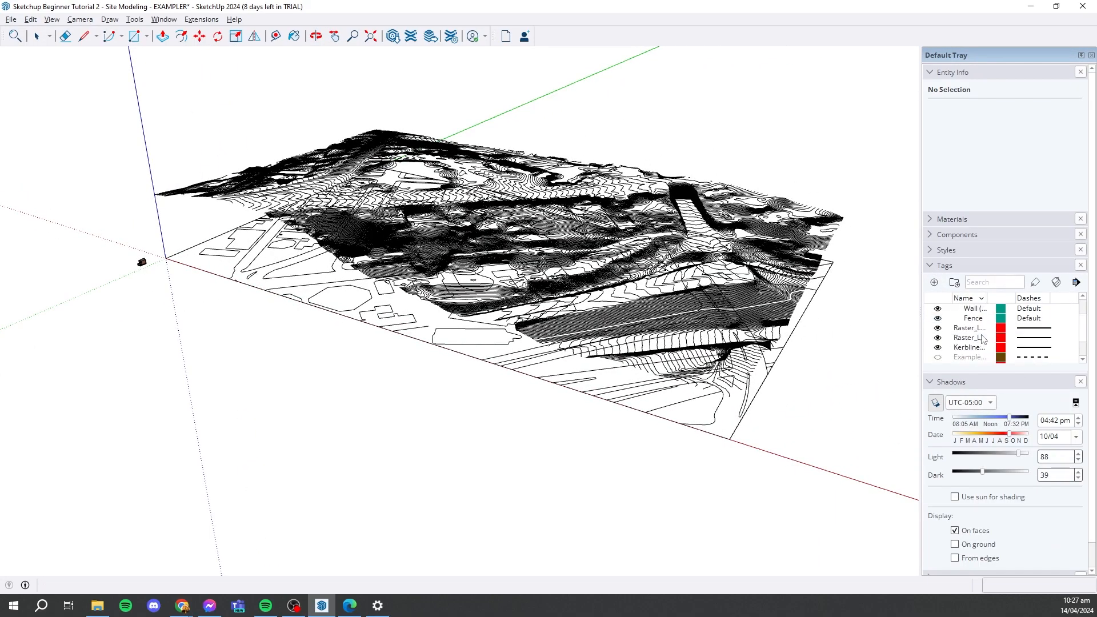
{"action": "scroll", "coordinate": [992, 342], "scroll_direction": "up", "scroll_amount": 3}
{"action": "scroll", "coordinate": [991, 337], "scroll_direction": "down", "scroll_amount": 1}
{"action": "scroll", "coordinate": [987, 321], "scroll_direction": "up", "scroll_amount": 1}
{"action": "scroll", "coordinate": [987, 323], "scroll_direction": "down", "scroll_amount": 1}
{"action": "left_click", "coordinate": [985, 330], "text": "shift"}
{"action": "scroll", "coordinate": [989, 320], "scroll_direction": "up", "scroll_amount": 1}
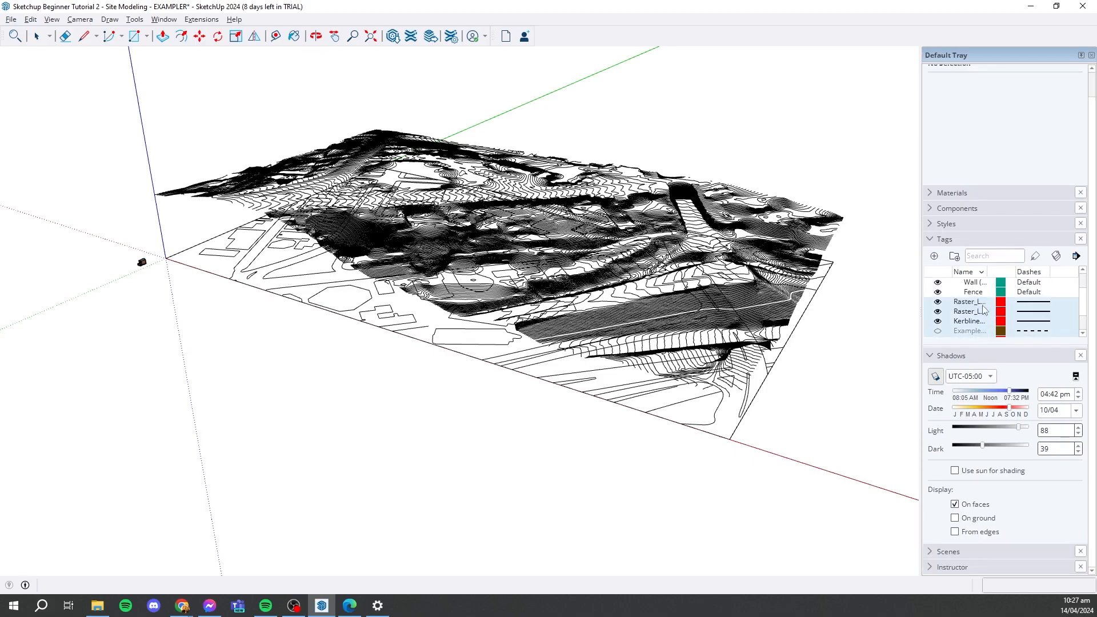
{"action": "left_click", "coordinate": [954, 257]}
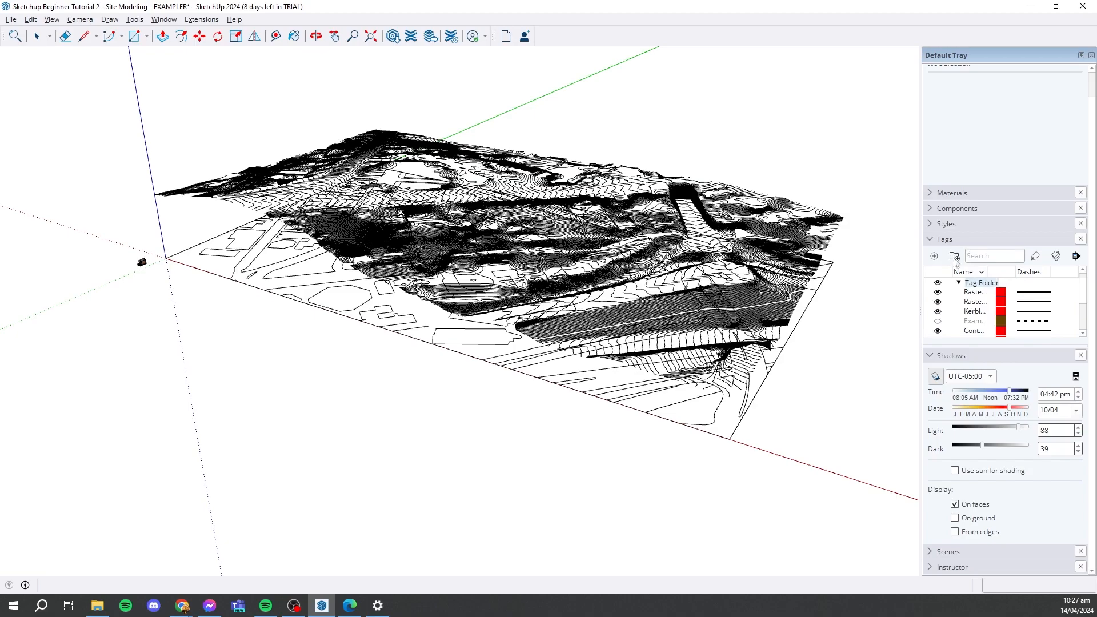
{"action": "type", "text": "Site Model"}
{"action": "key", "text": "Return"}
{"action": "scroll", "coordinate": [986, 280], "scroll_direction": "up", "scroll_amount": 1}
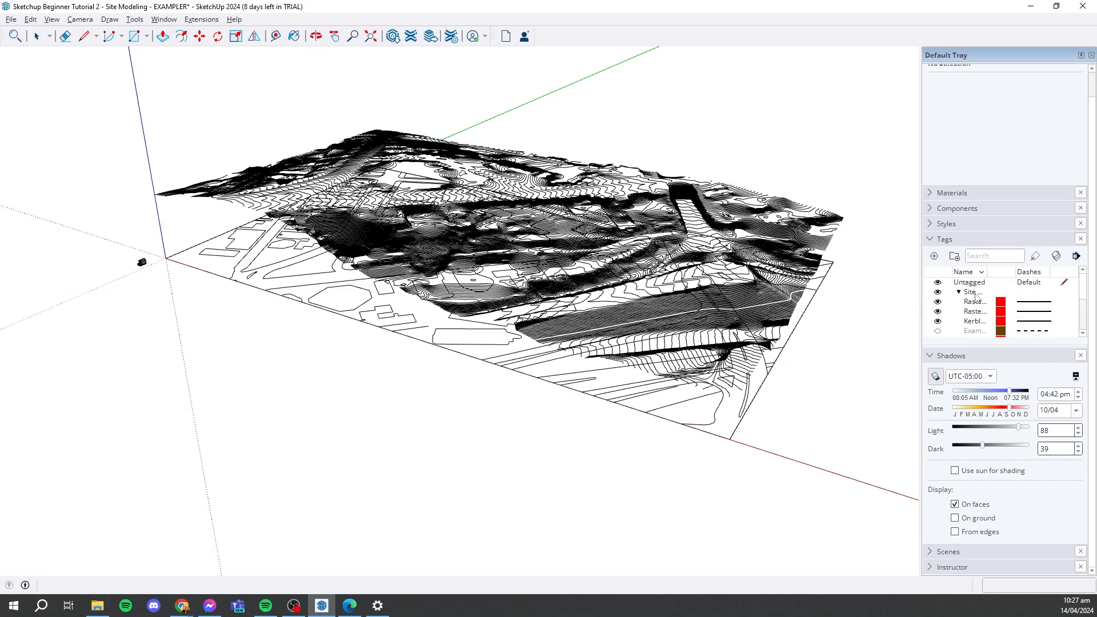
- Switch the Site Model folder's visibility off and on again and look through the tags inside it
{"action": "left_click", "coordinate": [938, 292]}
{"action": "left_click", "coordinate": [938, 292]}
{"action": "scroll", "coordinate": [988, 323], "scroll_direction": "up", "scroll_amount": 1}
{"action": "left_click", "coordinate": [984, 329]}
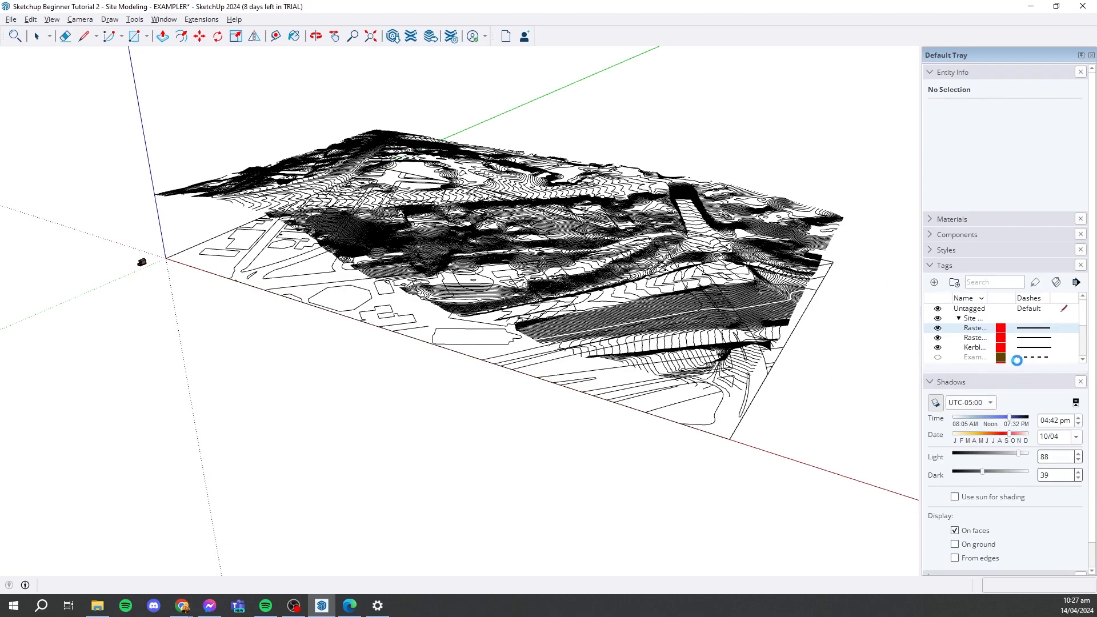
{"action": "scroll", "coordinate": [1017, 361], "scroll_direction": "down", "scroll_amount": 4}
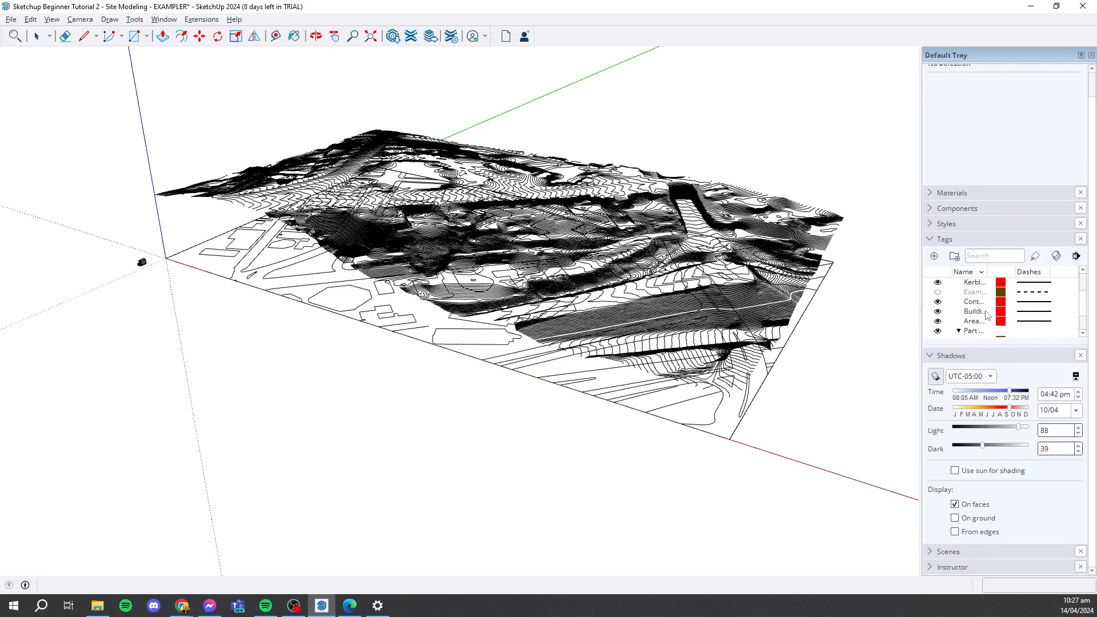
{"action": "scroll", "coordinate": [985, 311], "scroll_direction": "up", "scroll_amount": 1}
- Widen the tray and the tag list's Name column to fit the full tag names
{"action": "middle_click_drag", "start_coordinate": [714, 279], "coordinate": [712, 314]}
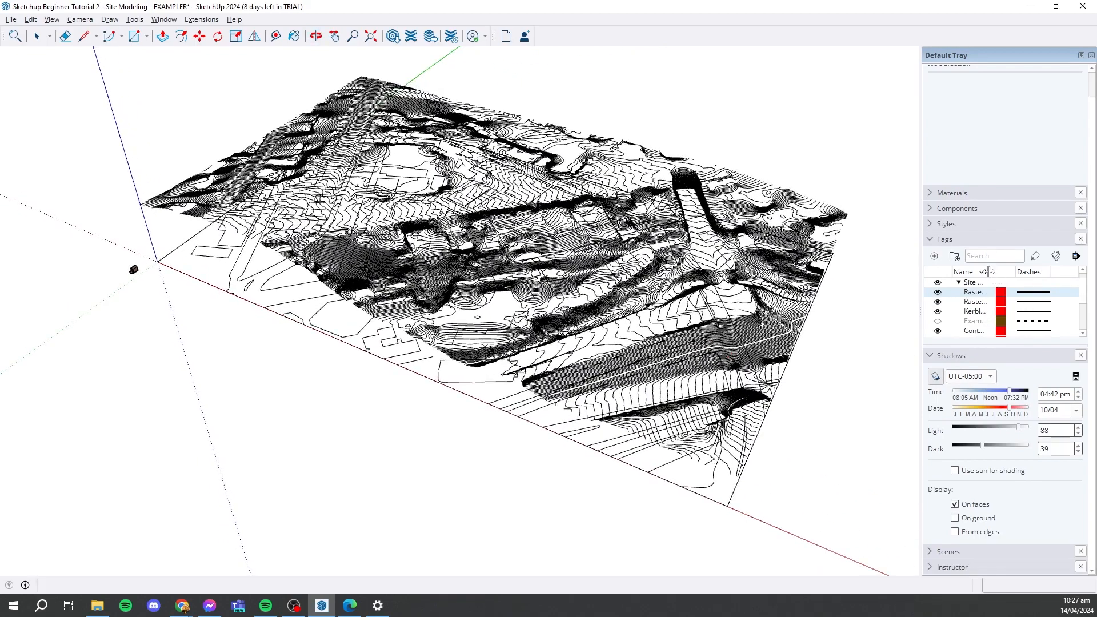
{"action": "left_click_drag", "start_coordinate": [921, 254], "coordinate": [876, 255]}
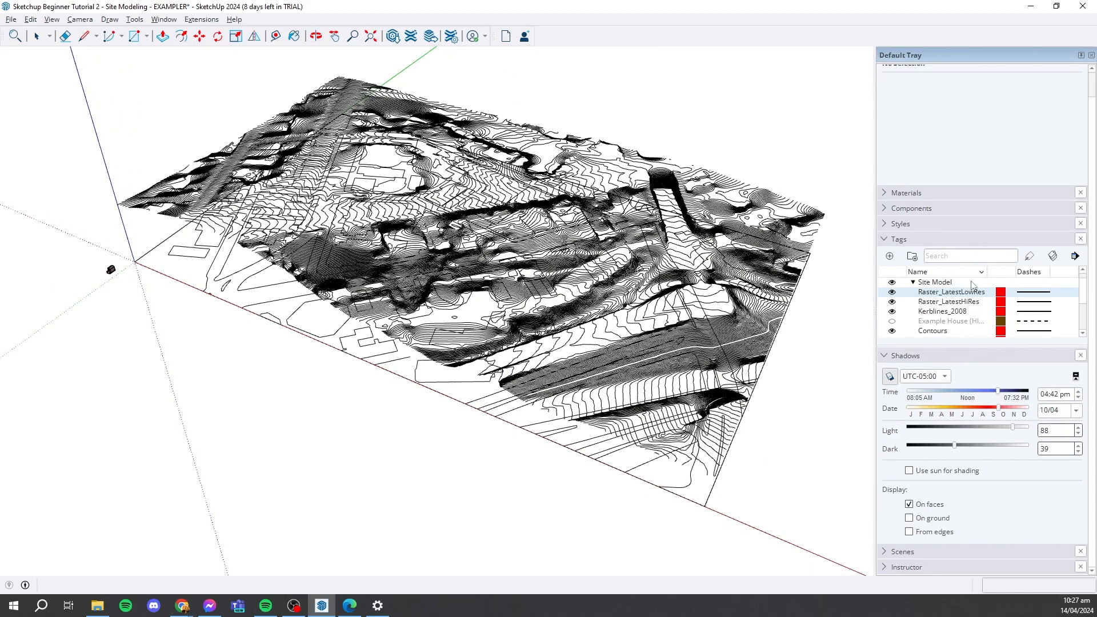
{"action": "left_click_drag", "start_coordinate": [988, 272], "coordinate": [1006, 273]}
{"action": "scroll", "coordinate": [994, 324], "scroll_direction": "down", "scroll_amount": 1}
{"action": "scroll", "coordinate": [993, 323], "scroll_direction": "down", "scroll_amount": 1}
{"action": "scroll", "coordinate": [971, 315], "scroll_direction": "up", "scroll_amount": 2}
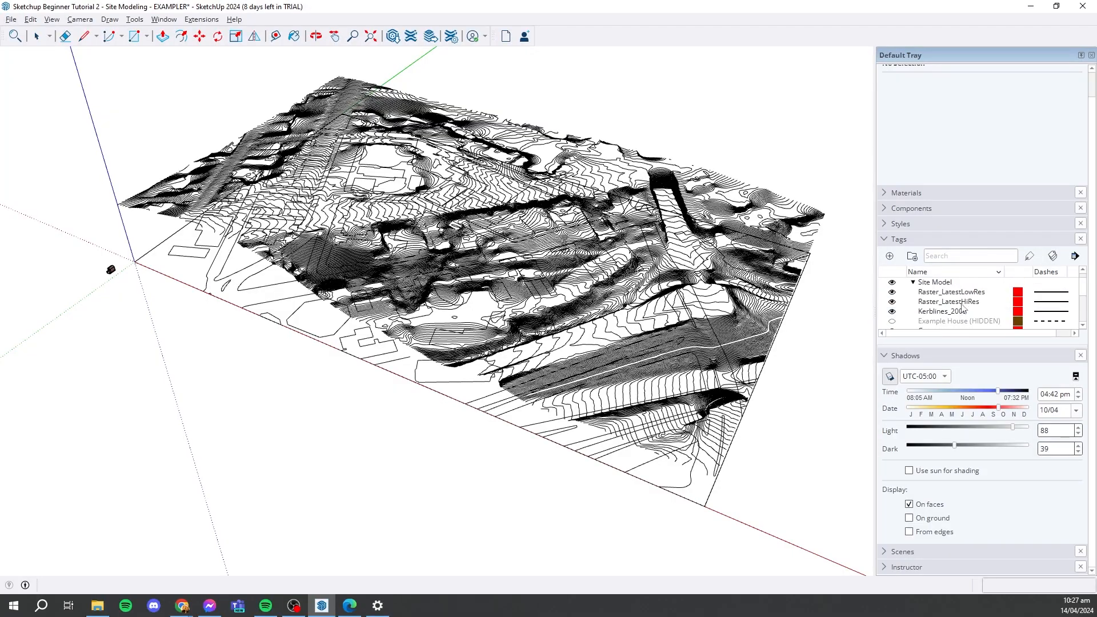
- Hide the imported site tags except Contours: both raster tags, Kerblines_2008, Building Footprints and AreaSelected
{"action": "middle_click_drag", "start_coordinate": [348, 267], "coordinate": [771, 332]}
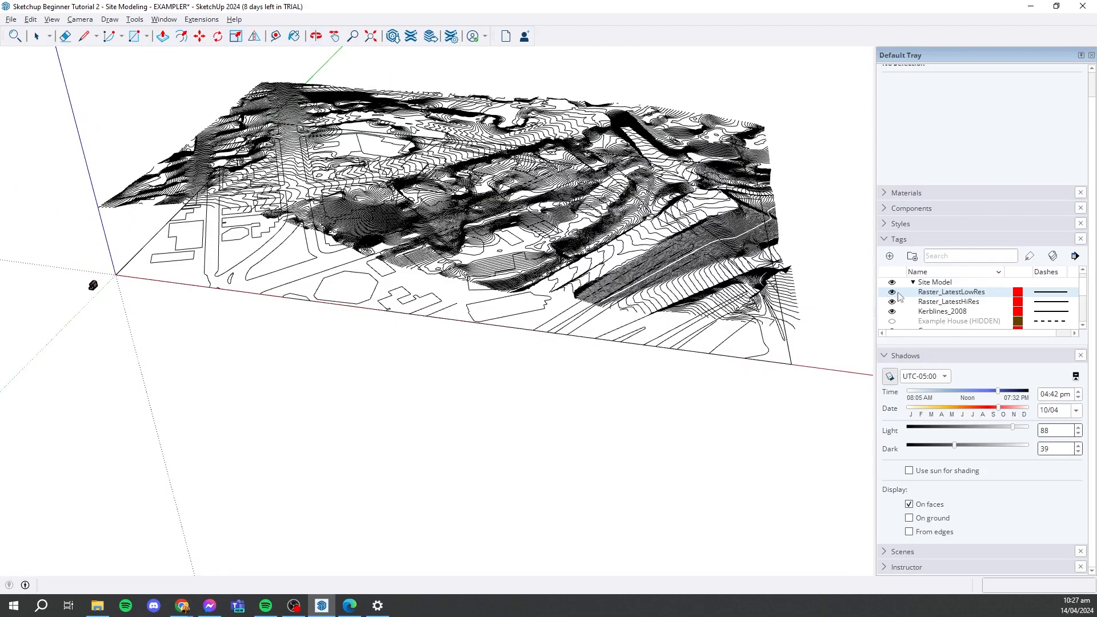
{"action": "scroll", "coordinate": [902, 297], "scroll_direction": "down", "scroll_amount": 2}
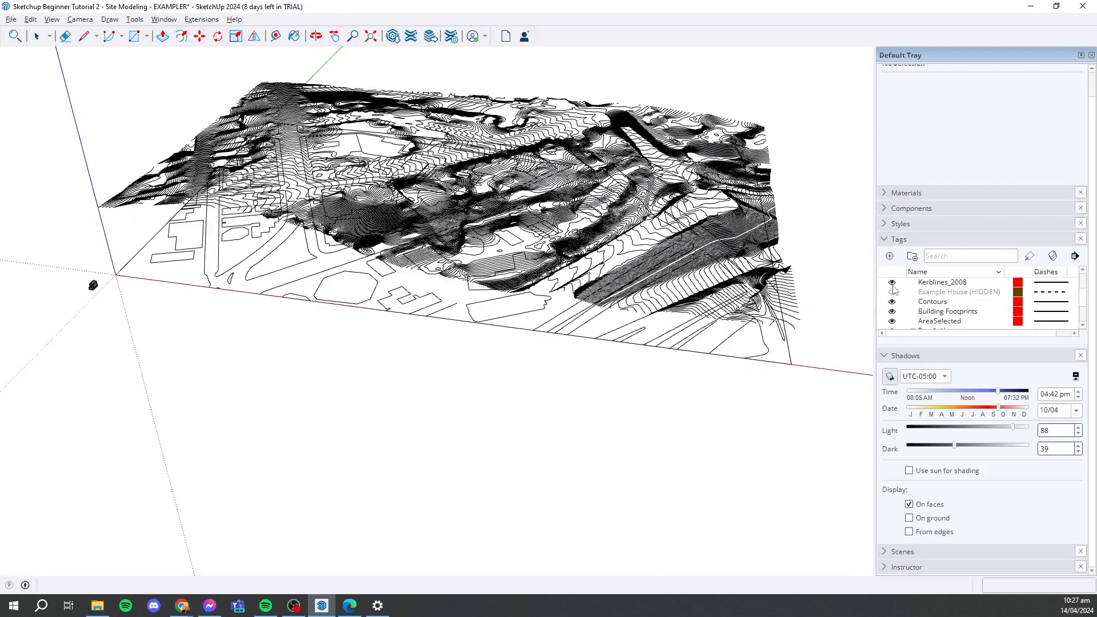
{"action": "left_click", "coordinate": [892, 283]}
{"action": "left_click", "coordinate": [892, 283]}
{"action": "left_click", "coordinate": [893, 283]}
{"action": "scroll", "coordinate": [891, 315], "scroll_direction": "down", "scroll_amount": 1}
{"action": "scroll", "coordinate": [889, 314], "scroll_direction": "up", "scroll_amount": 1}
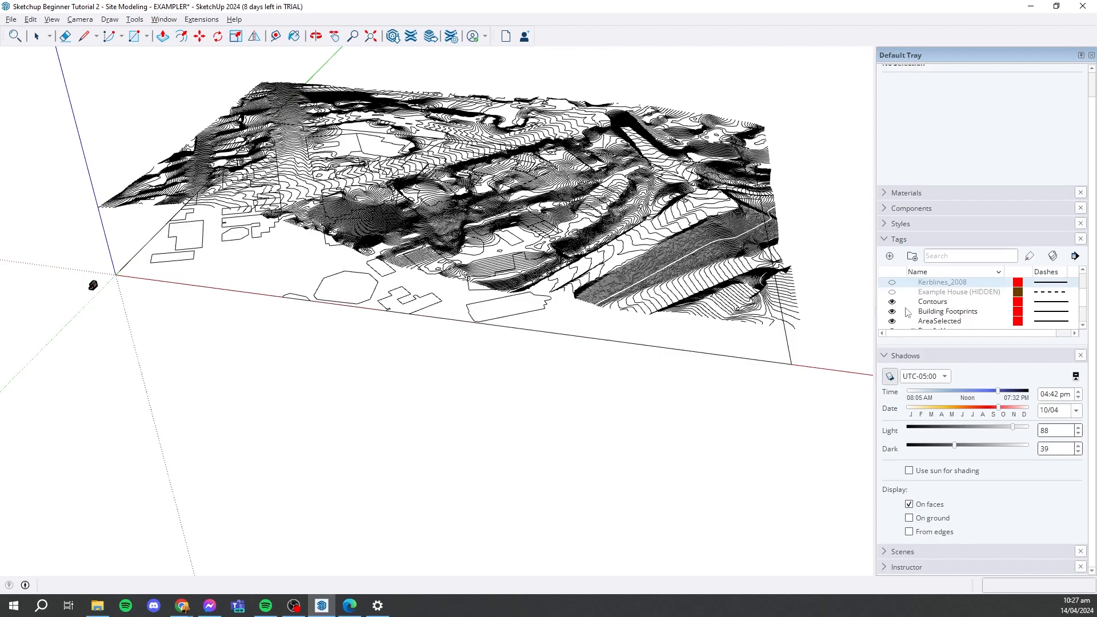
{"action": "scroll", "coordinate": [920, 303], "scroll_direction": "down", "scroll_amount": 1}
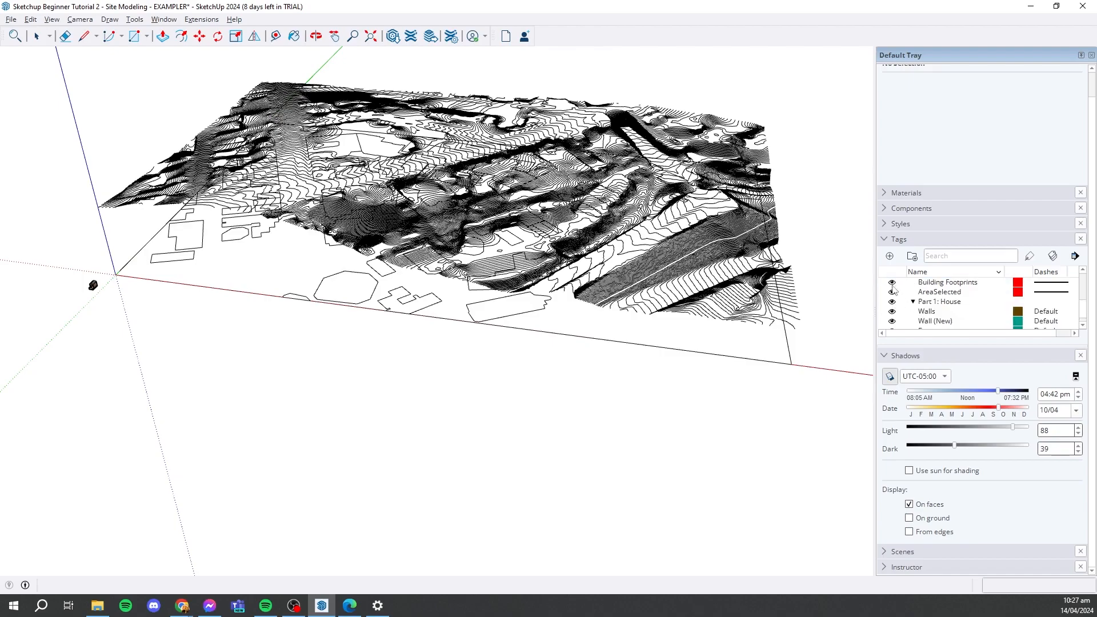
{"action": "left_click", "coordinate": [892, 282]}
{"action": "left_click", "coordinate": [892, 292]}
- Examine the height profile of the contour lines from the side and check the tags' visibility
{"action": "middle_click_drag", "start_coordinate": [689, 377], "coordinate": [690, 263]}
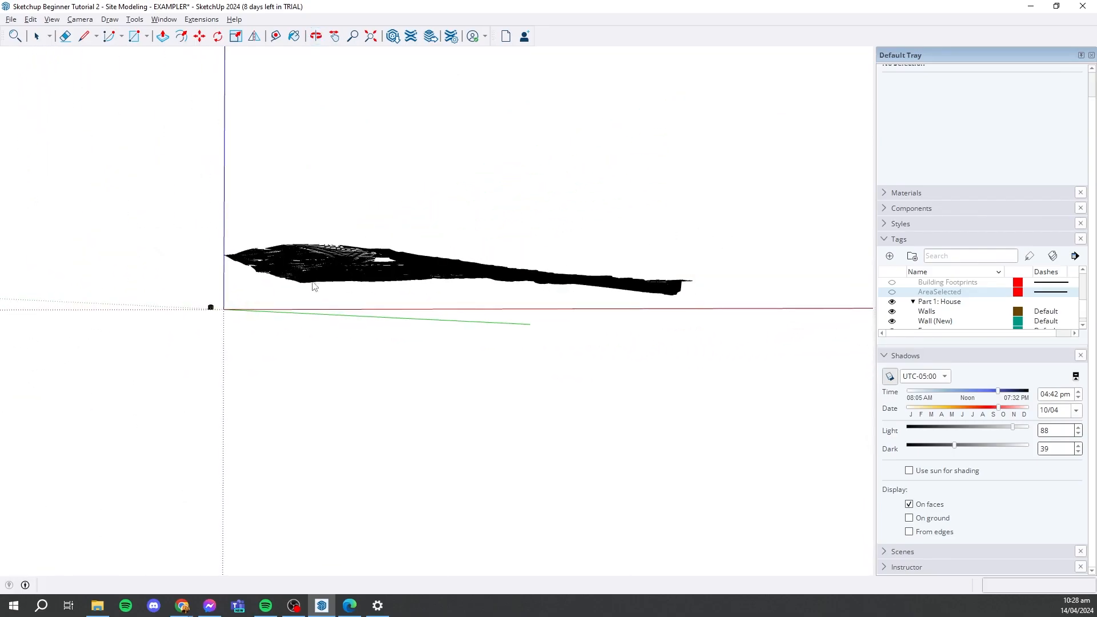
{"action": "middle_click_drag", "start_coordinate": [502, 291], "coordinate": [316, 36]}
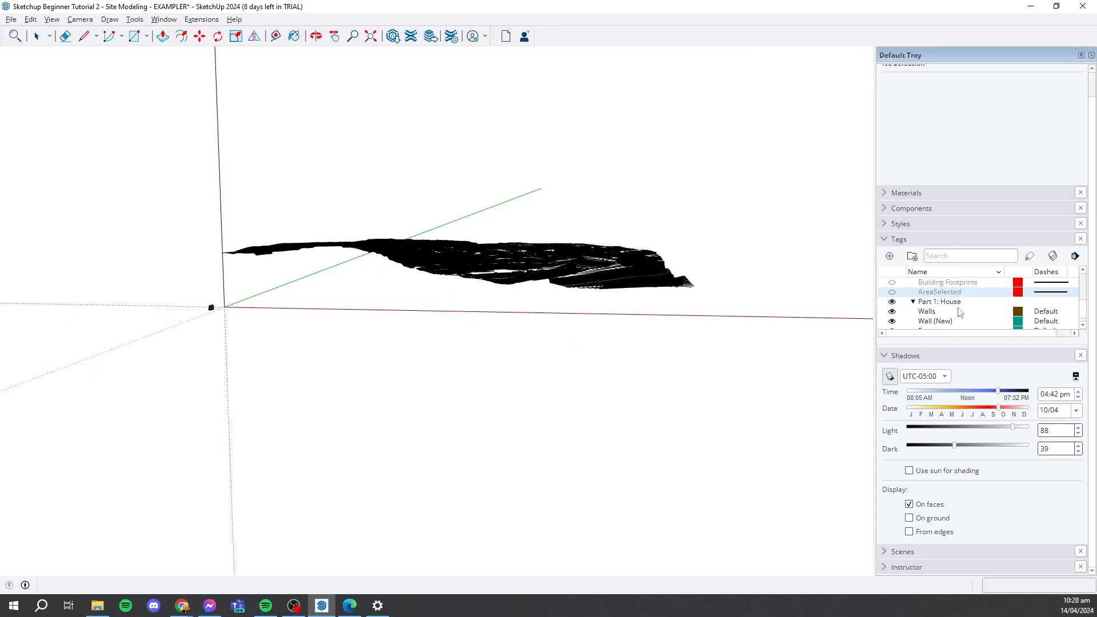
{"action": "middle_click_drag", "start_coordinate": [614, 250], "coordinate": [632, 303]}
{"action": "scroll", "coordinate": [639, 288], "scroll_direction": "up", "scroll_amount": 2}
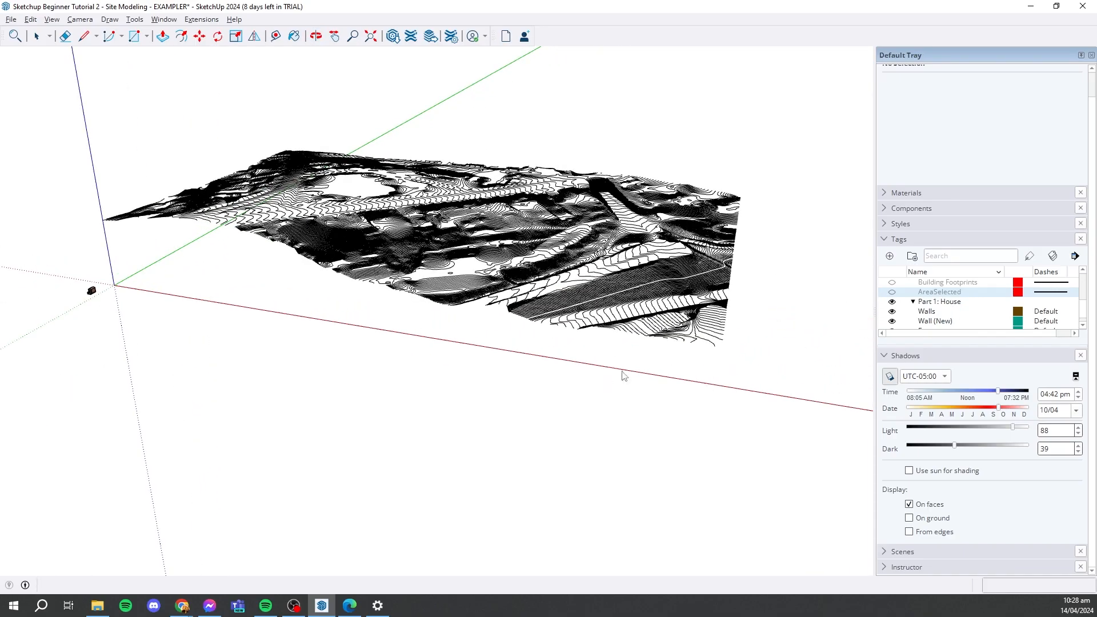
{"action": "scroll", "coordinate": [943, 306], "scroll_direction": "down", "scroll_amount": 1}
{"action": "scroll", "coordinate": [947, 309], "scroll_direction": "up", "scroll_amount": 6}
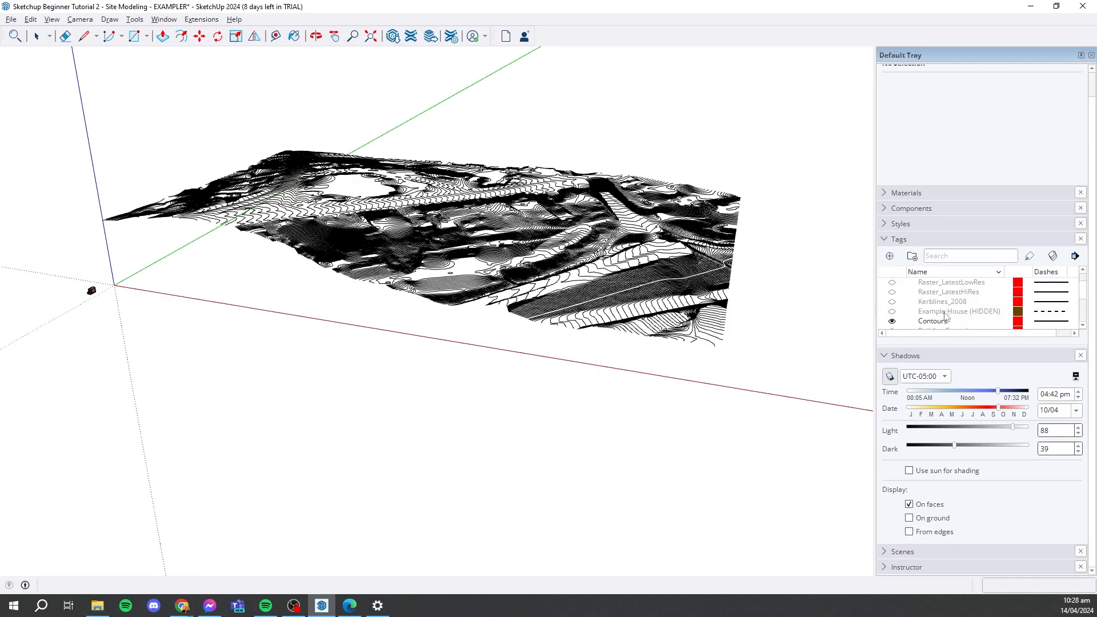
- Switch the Contours tag's visibility off and on again to check which geometry it controls
{"action": "left_click", "coordinate": [892, 321]}
{"action": "left_click", "coordinate": [892, 321]}
{"action": "scroll", "coordinate": [517, 222], "scroll_direction": "down", "scroll_amount": 3}
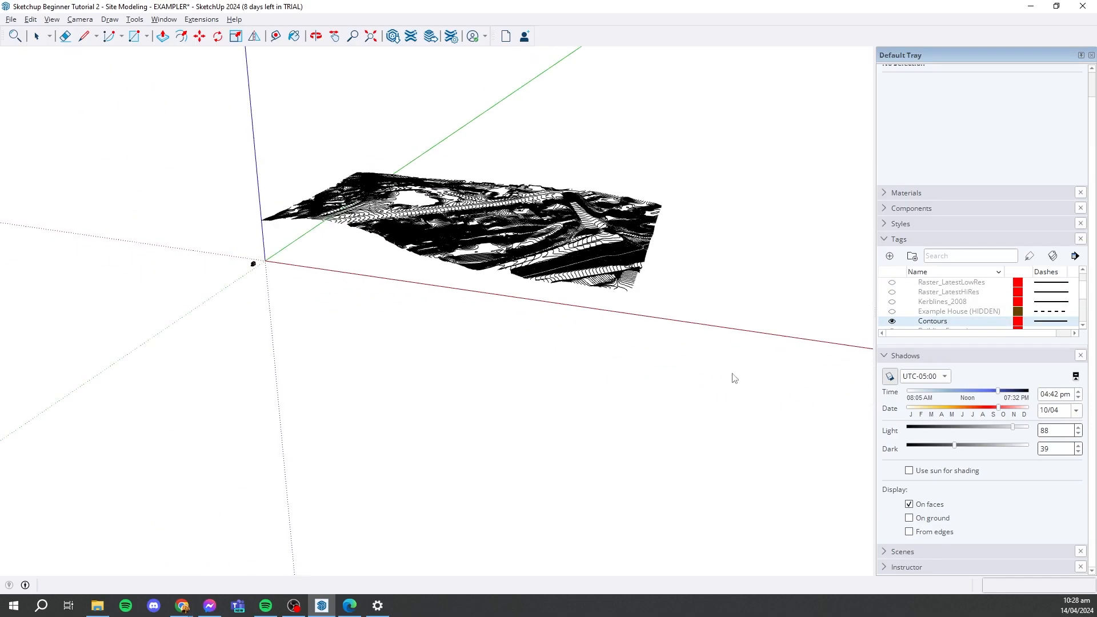
- Open the imported site geometry for editing and select all the contour lines inside it
{"action": "scroll", "coordinate": [506, 158], "scroll_direction": "up", "scroll_amount": 1}
{"action": "scroll", "coordinate": [507, 162], "scroll_direction": "up", "scroll_amount": 2}
{"action": "left_click", "coordinate": [36, 36]}
{"action": "left_click_drag", "start_coordinate": [300, 191], "coordinate": [253, 141]}
{"action": "middle_click_drag", "start_coordinate": [705, 242], "coordinate": [605, 85]}
{"action": "left_click_drag", "start_coordinate": [740, 143], "coordinate": [166, 296]}
{"action": "middle_click_drag", "start_coordinate": [634, 224], "coordinate": [534, 350]}
{"action": "double_click", "coordinate": [570, 273]}
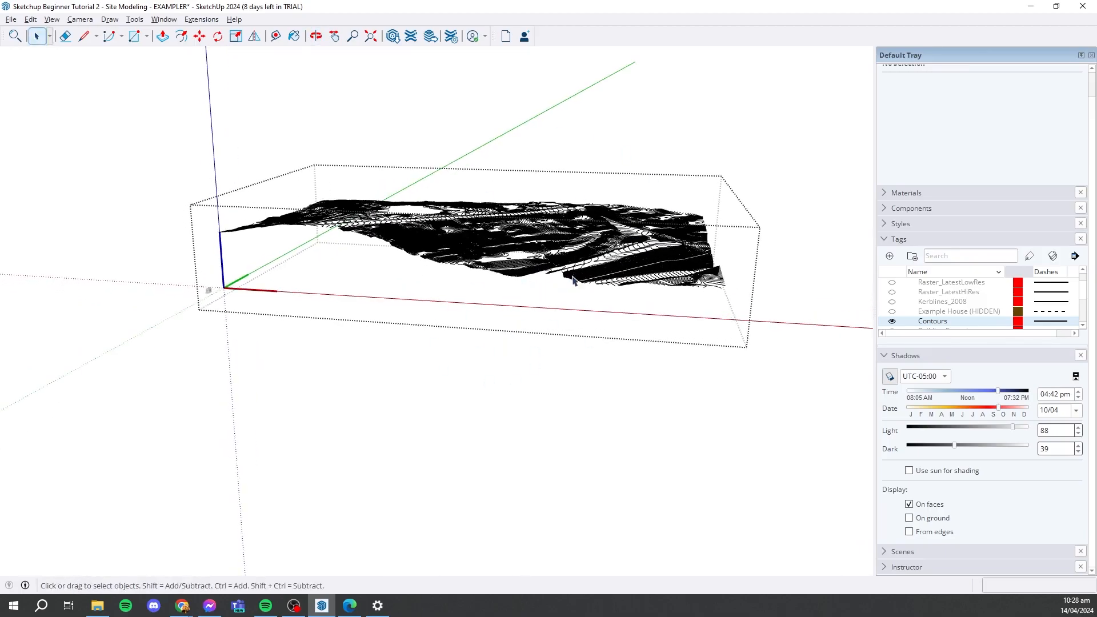
{"action": "middle_click_drag", "start_coordinate": [571, 281], "coordinate": [644, 166]}
{"action": "left_click_drag", "start_coordinate": [745, 188], "coordinate": [213, 296]}
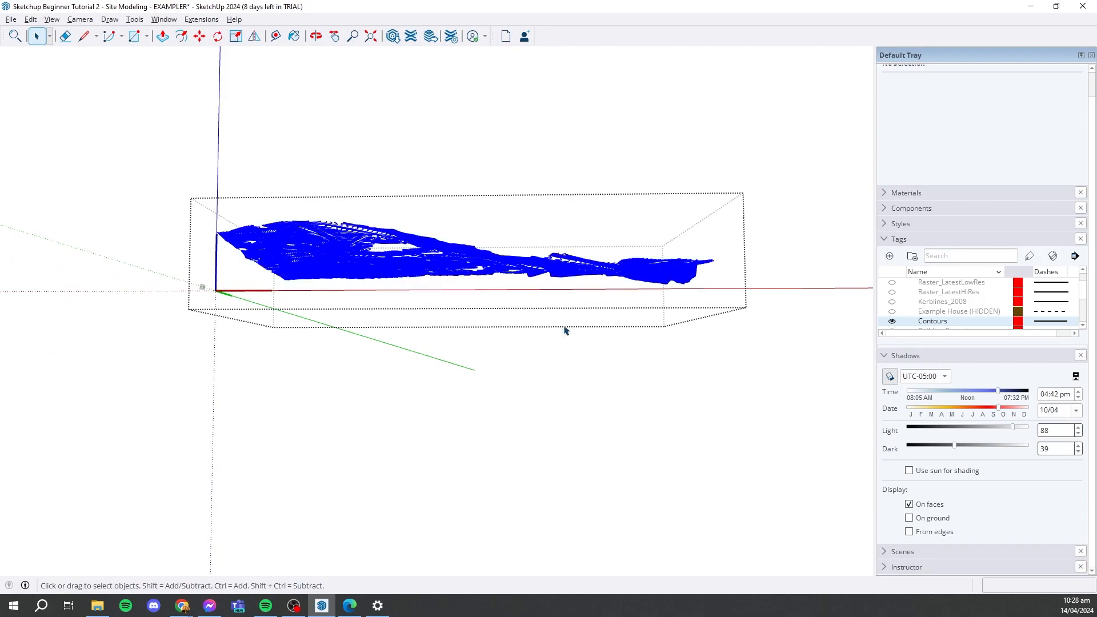
- Generate a terrain surface from the selected contour lines with the Sandbox From Contours command
{"action": "middle_click_drag", "start_coordinate": [717, 262], "coordinate": [764, 183]}
{"action": "scroll", "coordinate": [638, 306], "scroll_direction": "up", "scroll_amount": 3}
{"action": "scroll", "coordinate": [638, 306], "scroll_direction": "down", "scroll_amount": 3}
{"action": "middle_click_drag", "start_coordinate": [520, 253], "coordinate": [546, 294]}
{"action": "scroll", "coordinate": [577, 285], "scroll_direction": "up", "scroll_amount": 2}
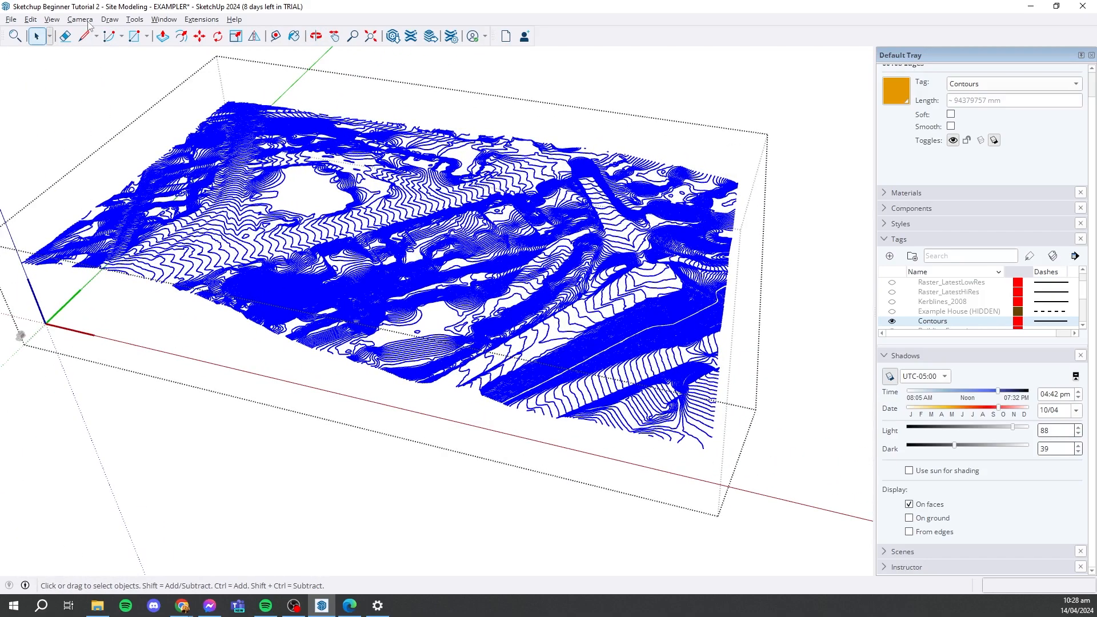
{"action": "left_click", "coordinate": [140, 21]}
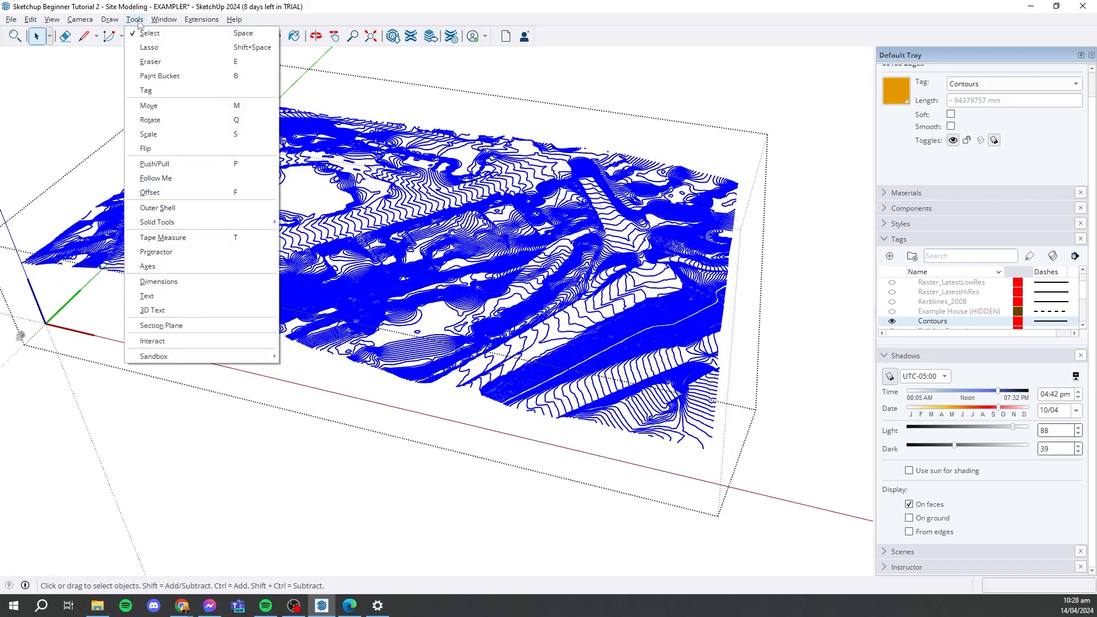
{"action": "mouse_move", "coordinate": [184, 358]}
{"action": "mouse_move", "coordinate": [110, 20]}
{"action": "mouse_move", "coordinate": [135, 80]}
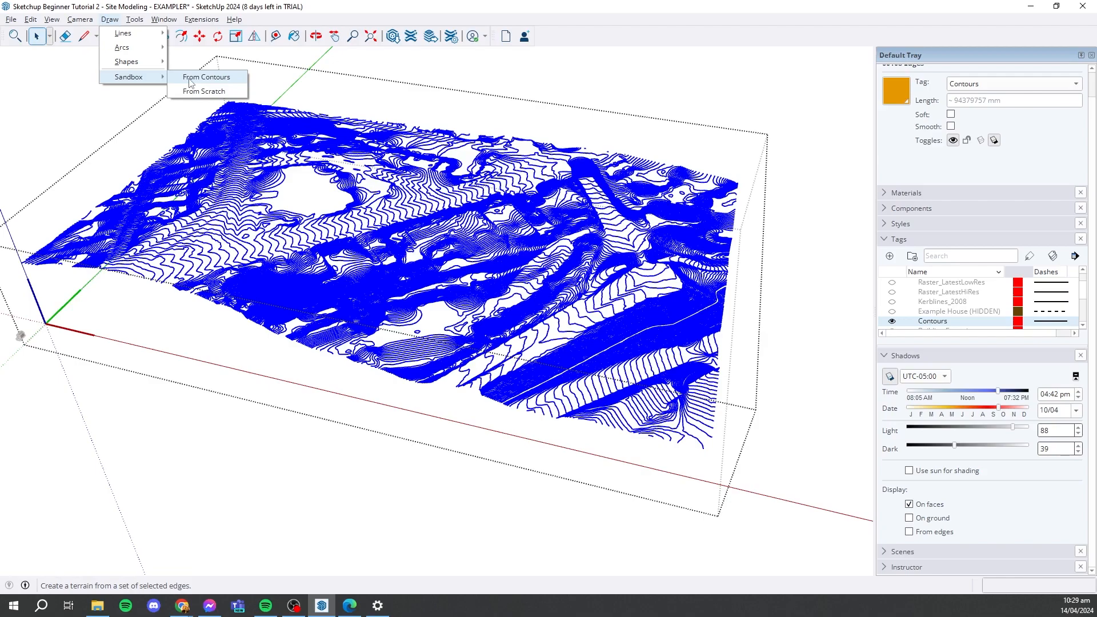
{"action": "left_click", "coordinate": [190, 80]}
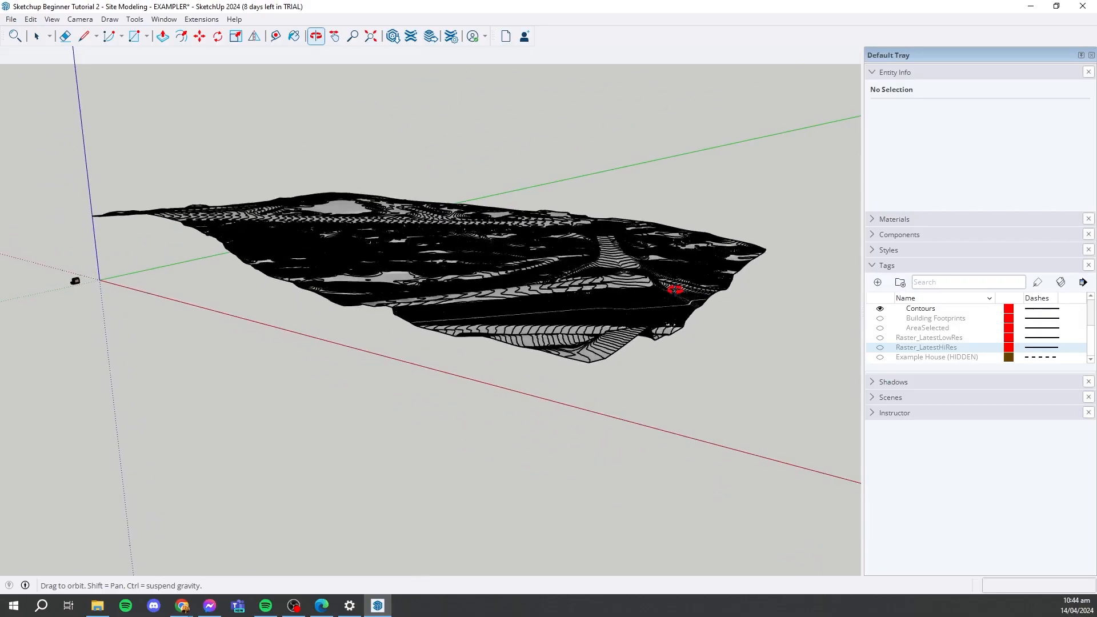
{"action": "mouse_move", "coordinate": [666, 289]}
{"action": "middle_mouse_down"}
{"action": "mouse_move", "coordinate": [703, 411]}
{"action": "mouse_move", "coordinate": [727, 448]}
{"action": "middle_mouse_up"}
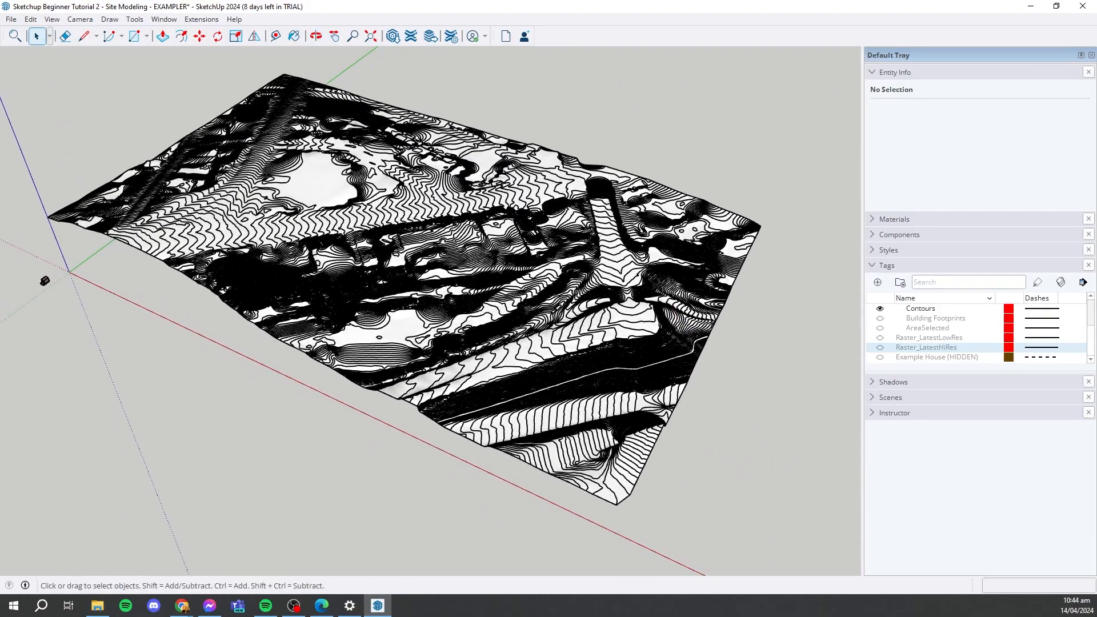
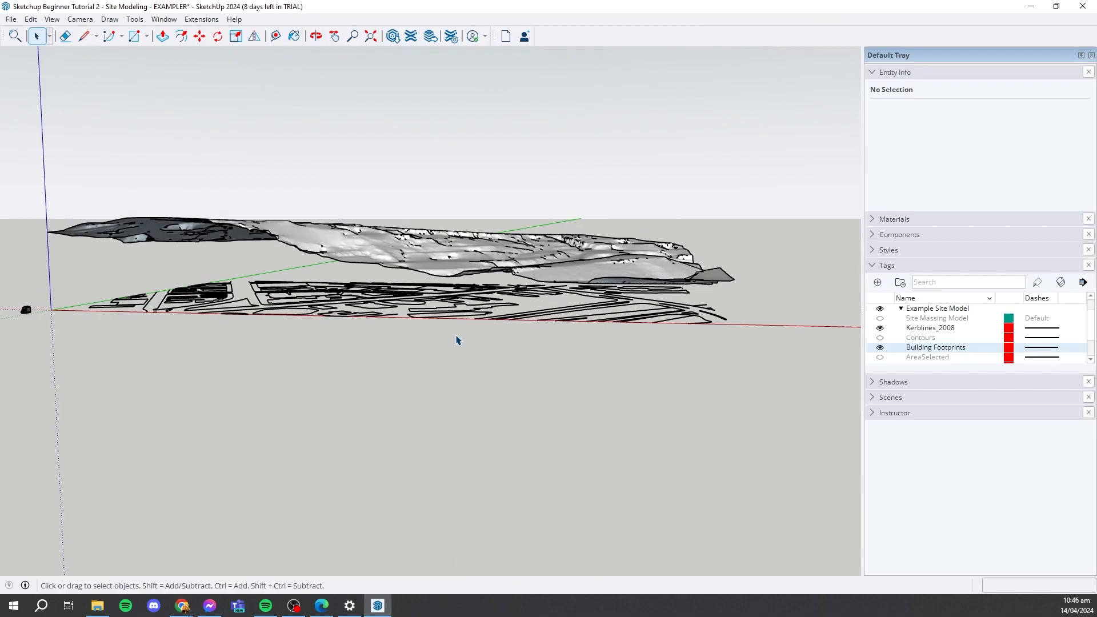
- Hide the Kerblines_2008 tag, keeping only the building footprints shown beneath the terrain
{"action": "middle_click_drag", "start_coordinate": [625, 377], "coordinate": [611, 347]}
{"action": "left_click", "coordinate": [632, 299]}
{"action": "scroll", "coordinate": [614, 332], "scroll_direction": "down", "scroll_amount": 3}
{"action": "double_click", "coordinate": [540, 314]}
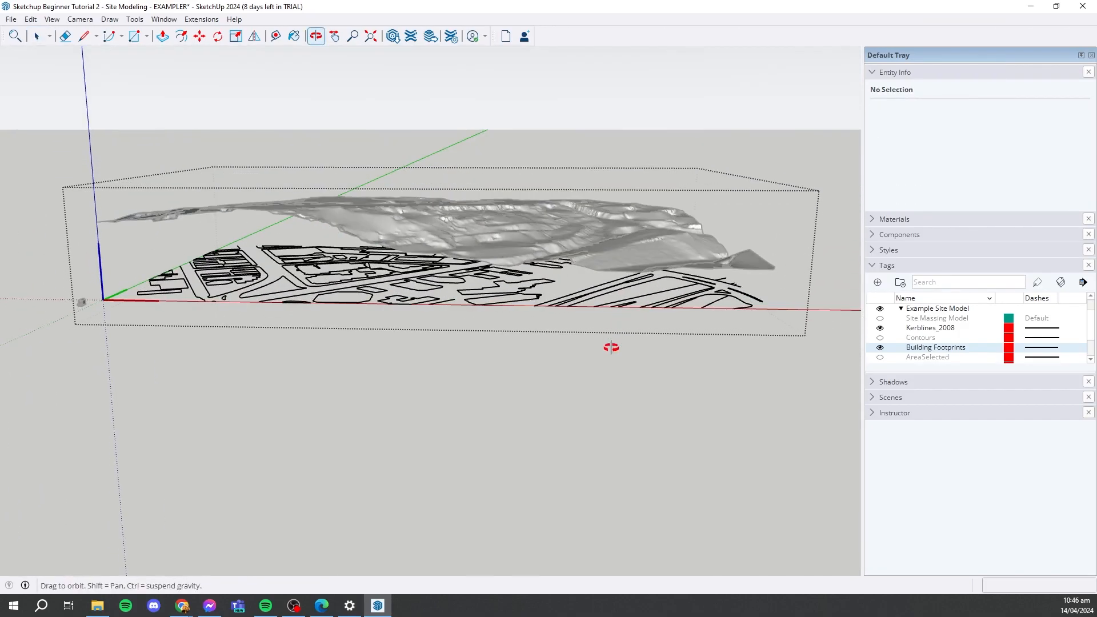
{"action": "left_click", "coordinate": [880, 328]}
{"action": "middle_click_drag", "start_coordinate": [806, 370], "coordinate": [761, 333]}
{"action": "left_click_drag", "start_coordinate": [798, 360], "coordinate": [375, 353]}
{"action": "left_click", "coordinate": [606, 345]}
- Move the imported building footprint component straight up along the blue axis, about 140473 mm, to sit above the terrain
{"action": "left_click", "coordinate": [500, 299]}
{"action": "middle_click_drag", "start_coordinate": [549, 309], "coordinate": [557, 396]}
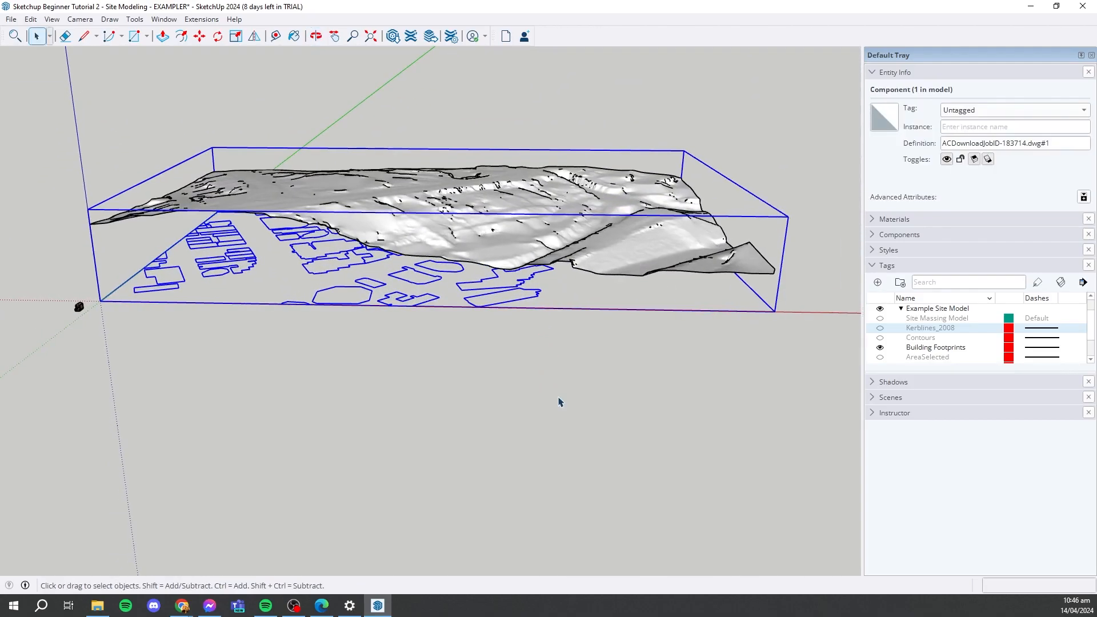
{"action": "left_click", "coordinate": [638, 378]}
{"action": "left_click", "coordinate": [537, 296]}
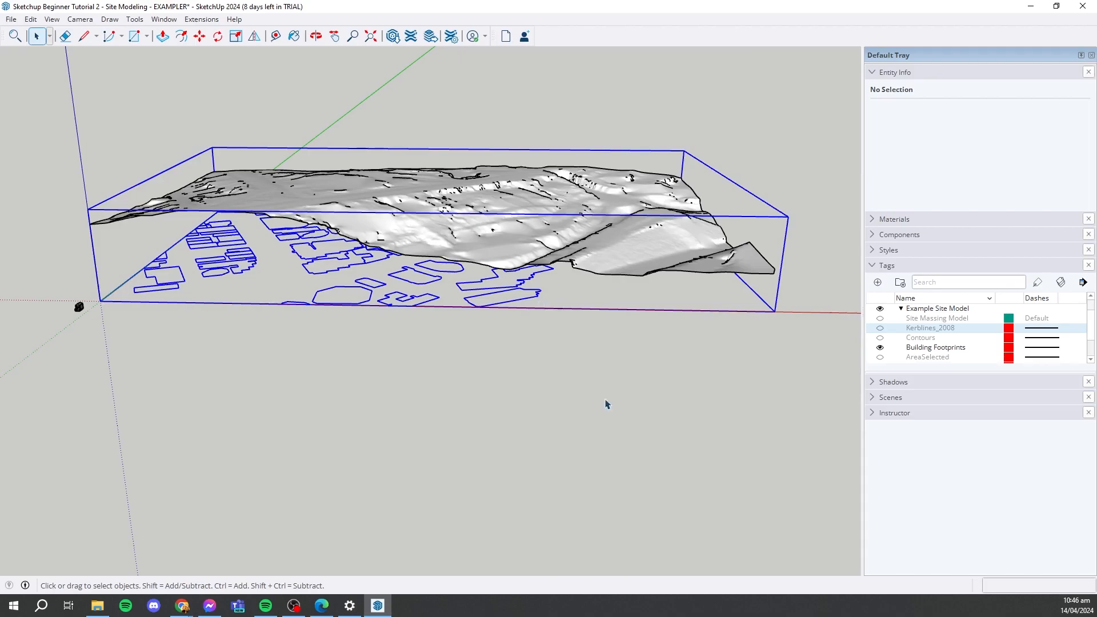
{"action": "middle_click_drag", "start_coordinate": [607, 405], "coordinate": [554, 367]}
{"action": "key", "text": "m"}
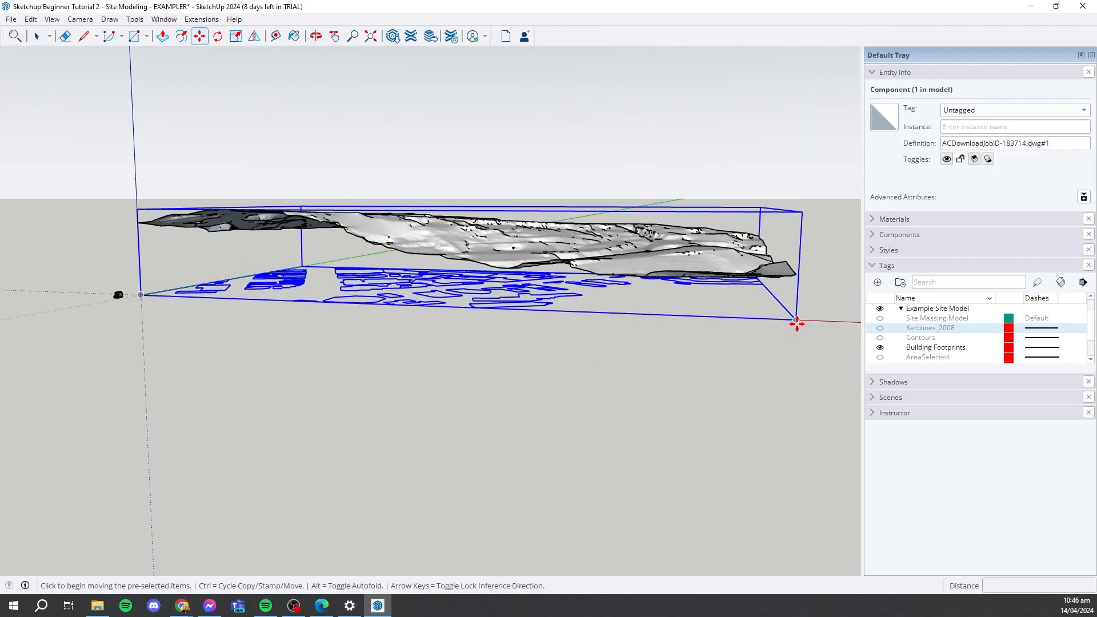
{"action": "middle_click_drag", "start_coordinate": [796, 320], "coordinate": [435, 261]}
{"action": "scroll", "coordinate": [778, 313], "scroll_direction": "up", "scroll_amount": 4}
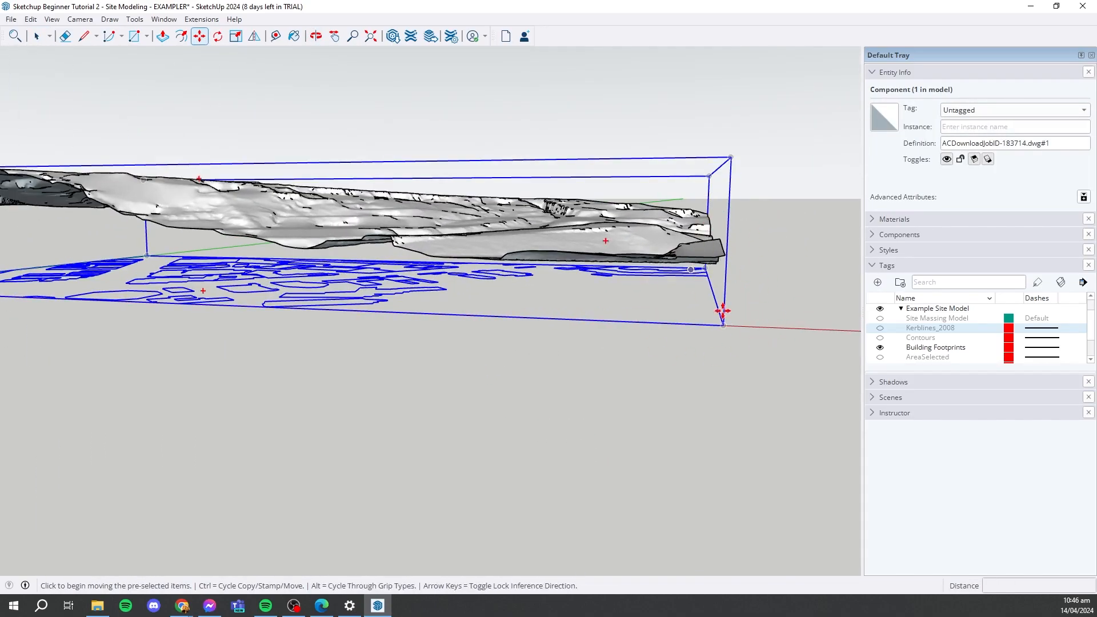
{"action": "left_click", "coordinate": [725, 326]}
{"action": "scroll", "coordinate": [723, 332], "scroll_direction": "down", "scroll_amount": 4}
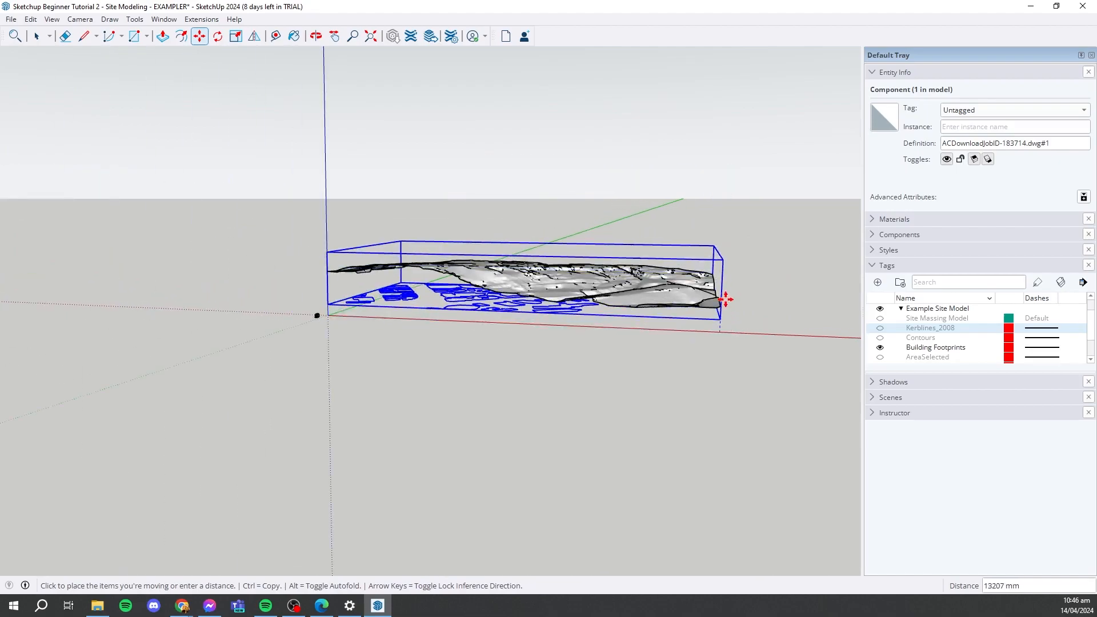
{"action": "middle_click_drag", "start_coordinate": [723, 245], "coordinate": [741, 210]}
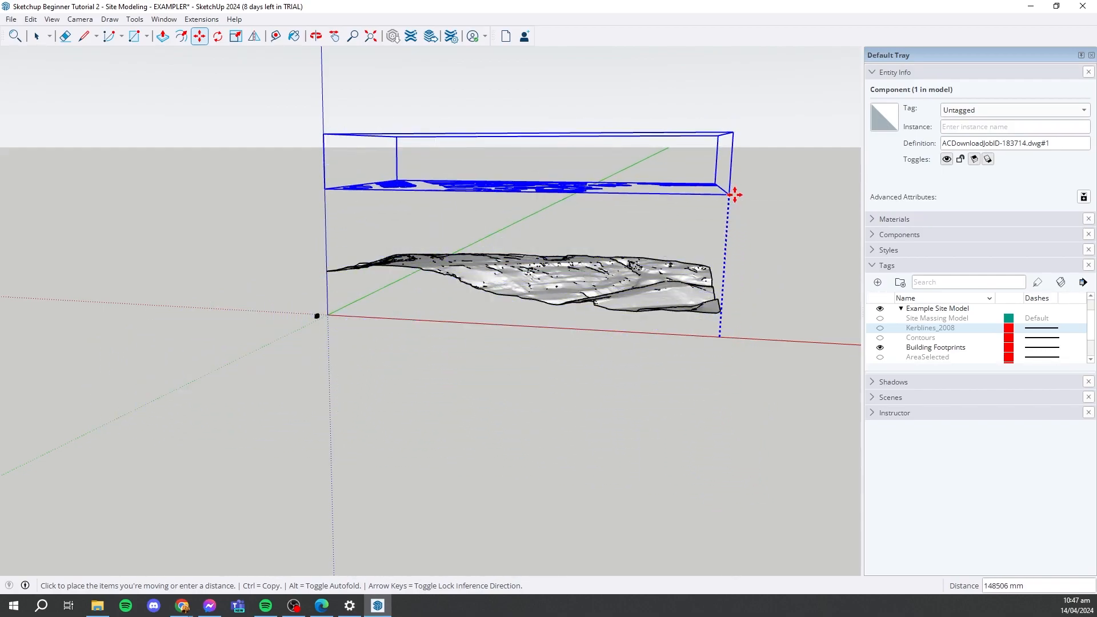
{"action": "middle_click_drag", "start_coordinate": [736, 200], "coordinate": [717, 238]}
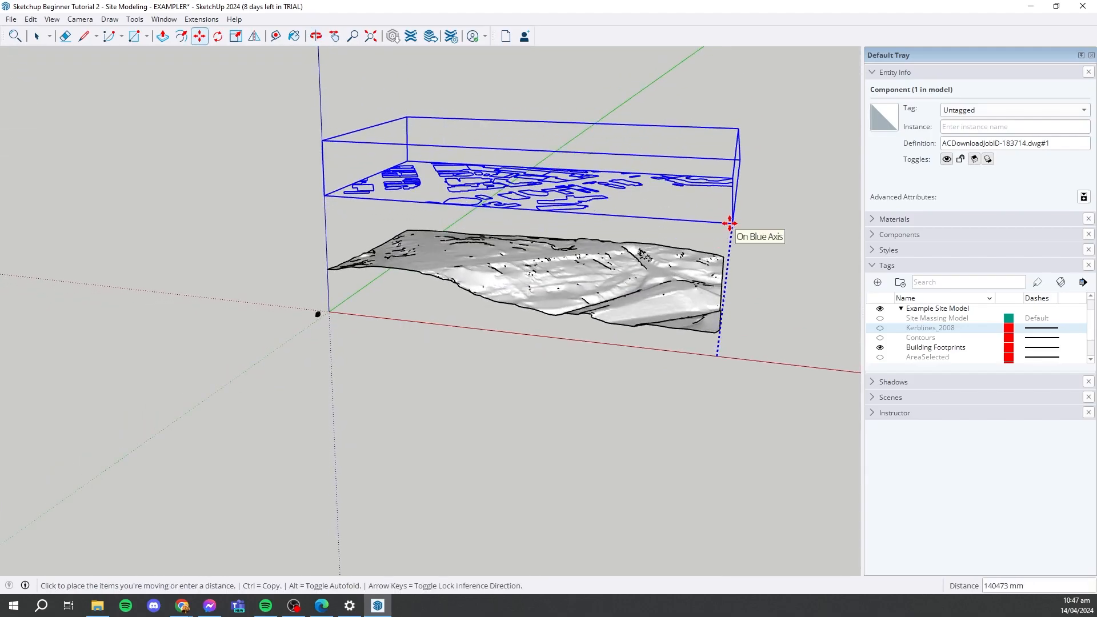
{"action": "left_click", "coordinate": [732, 224]}
{"action": "left_click", "coordinate": [36, 36]}
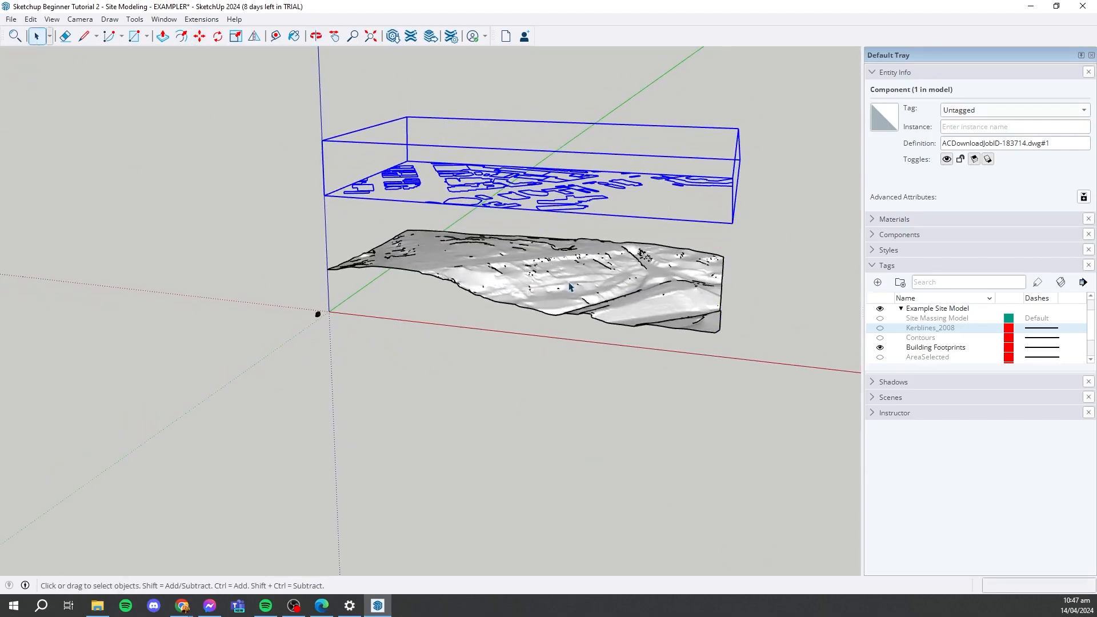
- Toggle the Kerblines_2008 tag on and off to compare its linework with the building footprints, leaving it hidden
{"action": "left_click", "coordinate": [880, 328]}
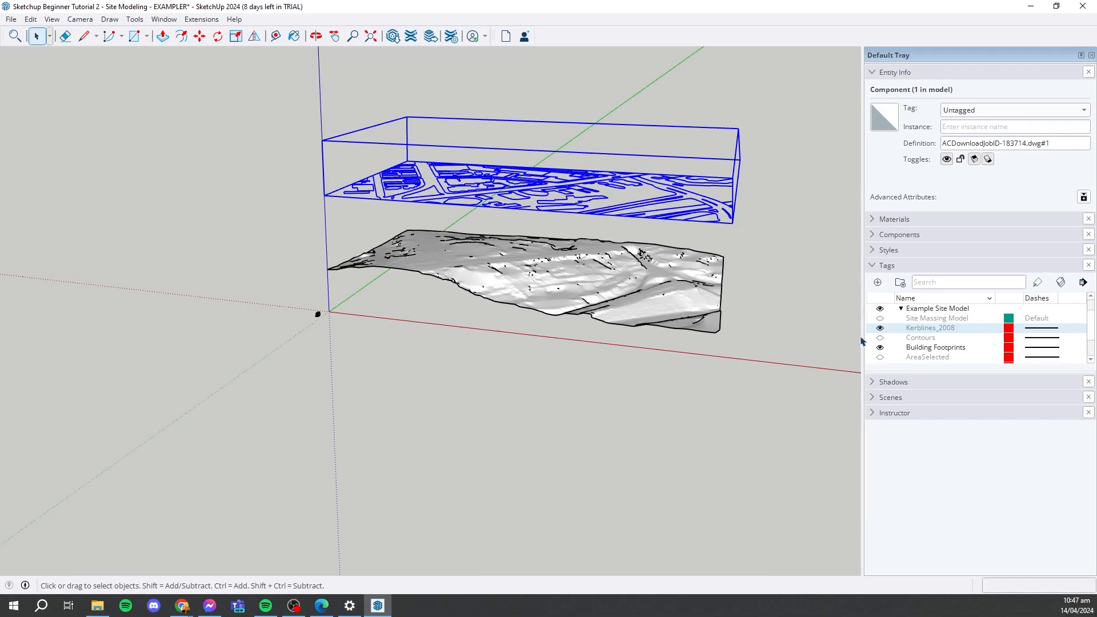
{"action": "left_click", "coordinate": [880, 328]}
{"action": "left_click", "coordinate": [880, 328]}
{"action": "middle_click_drag", "start_coordinate": [813, 386], "coordinate": [737, 172]}
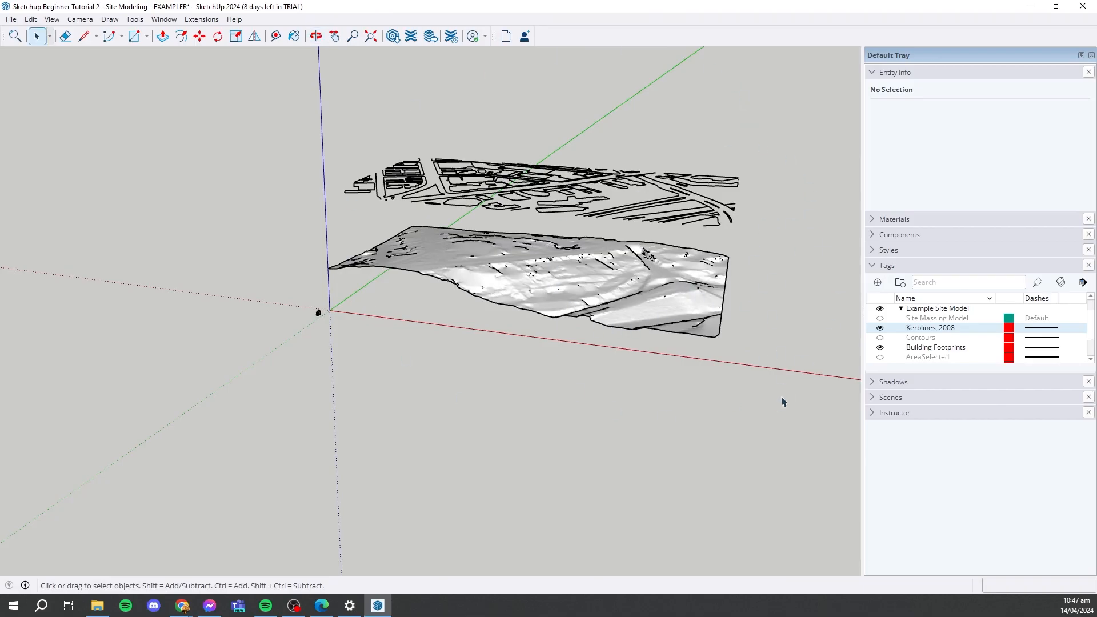
{"action": "middle_click_drag", "start_coordinate": [784, 400], "coordinate": [402, 183]}
{"action": "left_click", "coordinate": [880, 327]}
{"action": "left_click", "coordinate": [402, 184]}
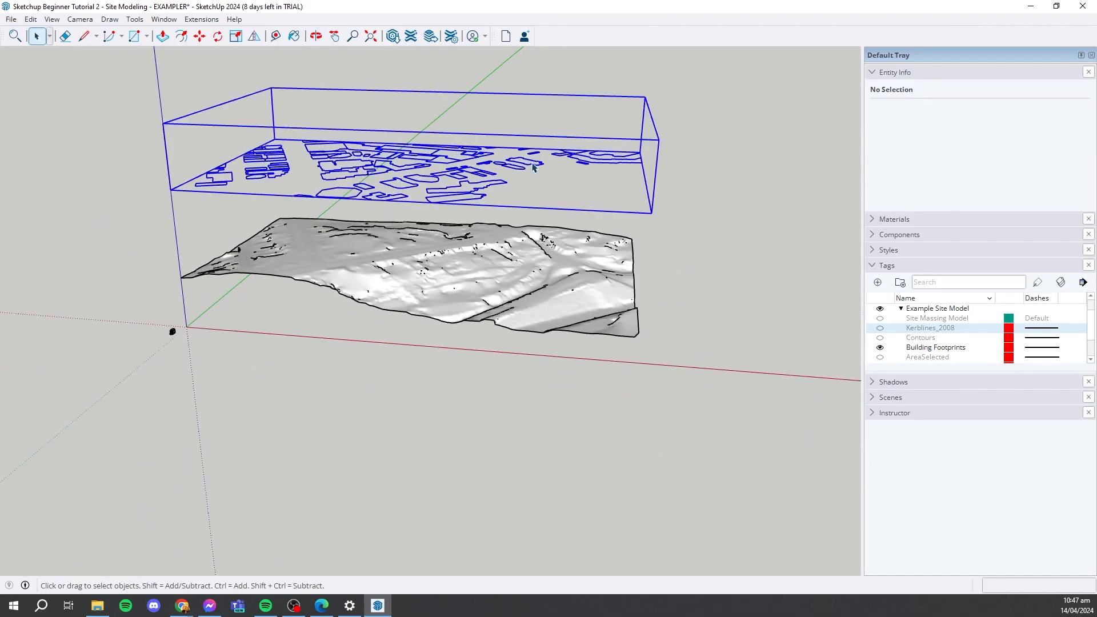
- Drape the raised building footprints onto the terrain mesh with the Sandbox Drape command
{"action": "middle_click_drag", "start_coordinate": [535, 168], "coordinate": [710, 226]}
{"action": "left_click", "coordinate": [314, 93]}
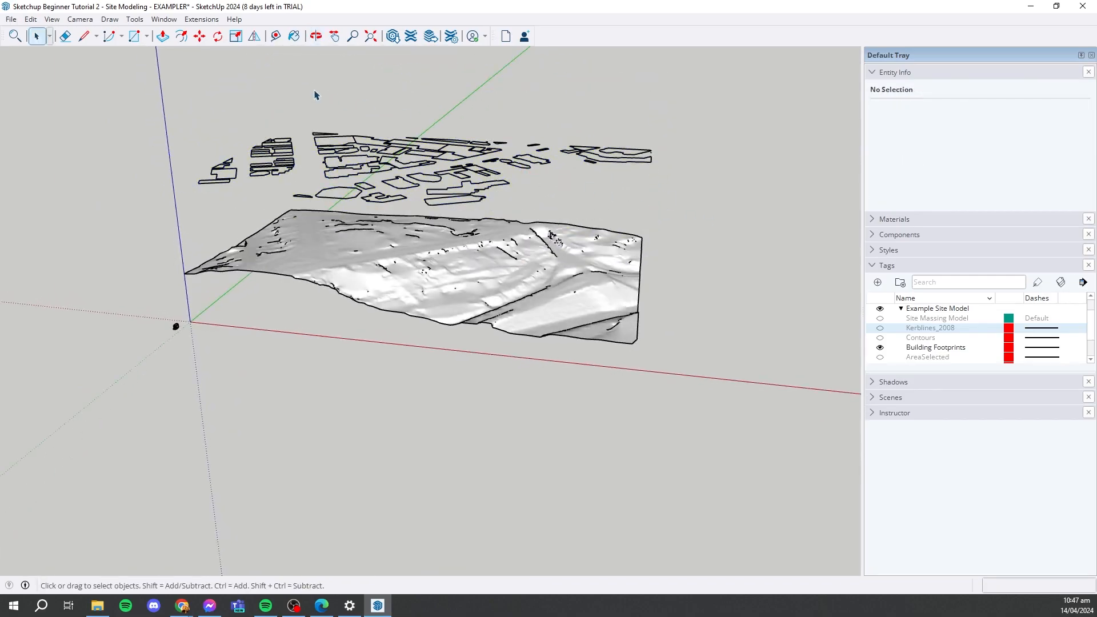
{"action": "left_click", "coordinate": [136, 20]}
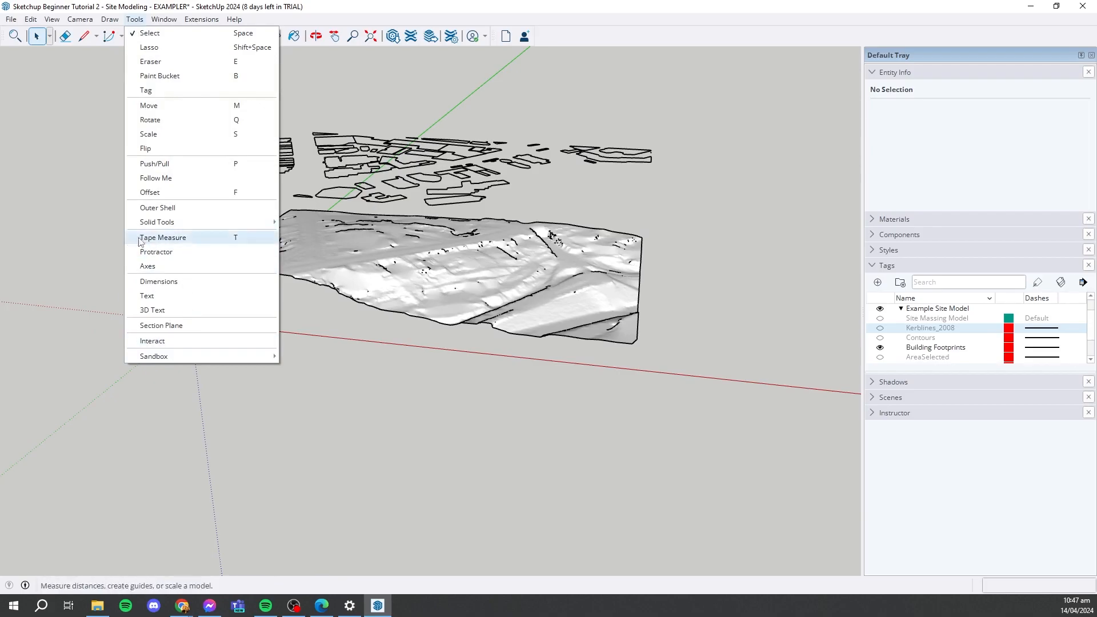
{"action": "mouse_move", "coordinate": [204, 359]}
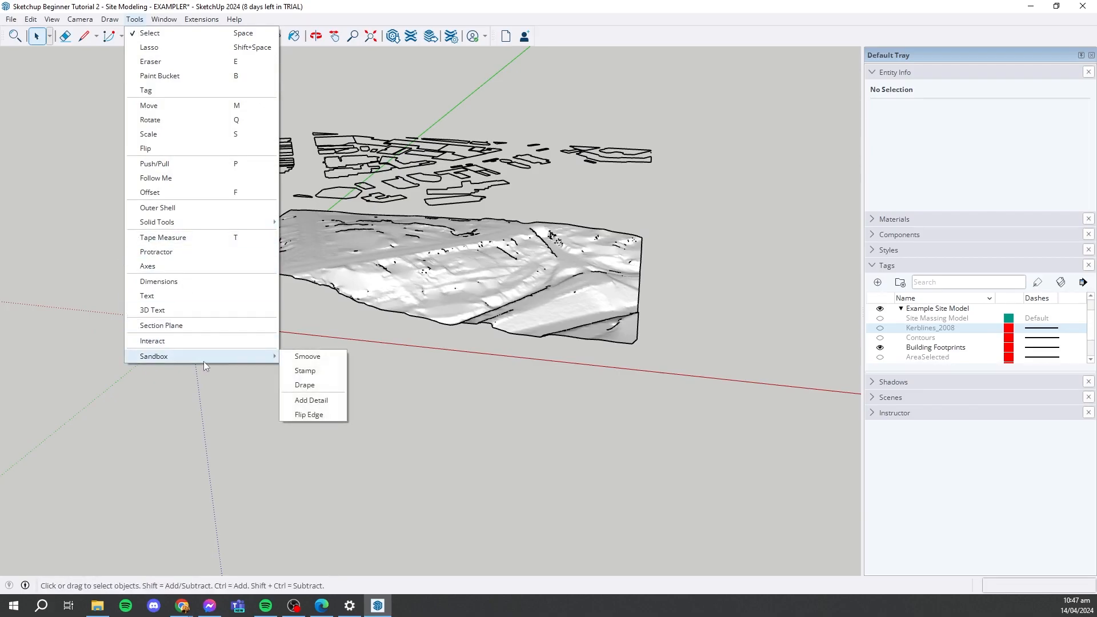
{"action": "left_click", "coordinate": [304, 386]}
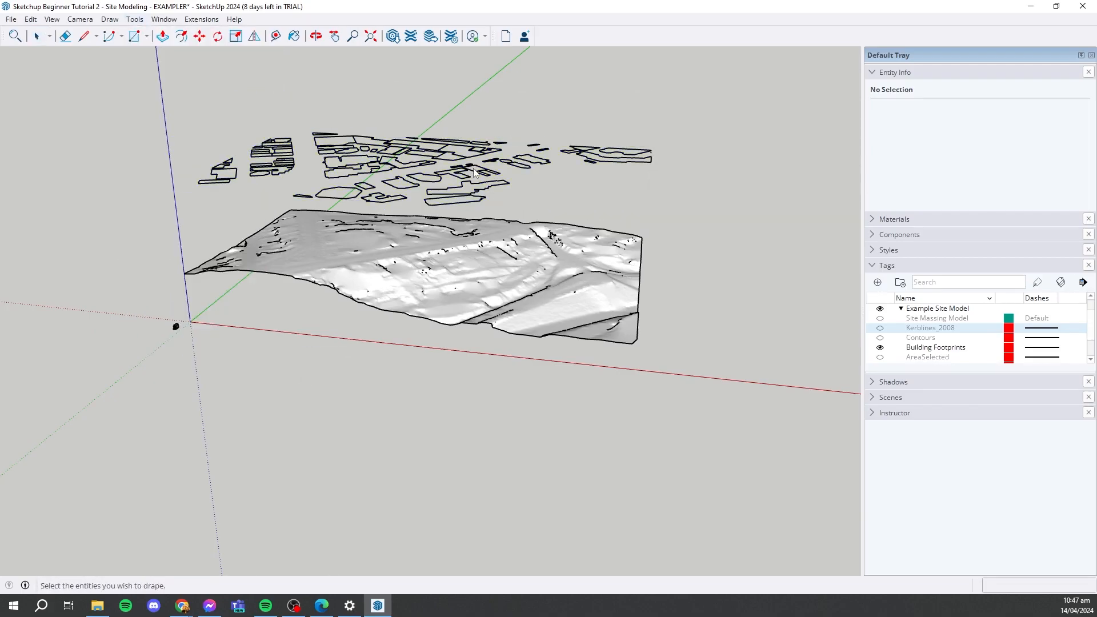
{"action": "left_click", "coordinate": [468, 178]}
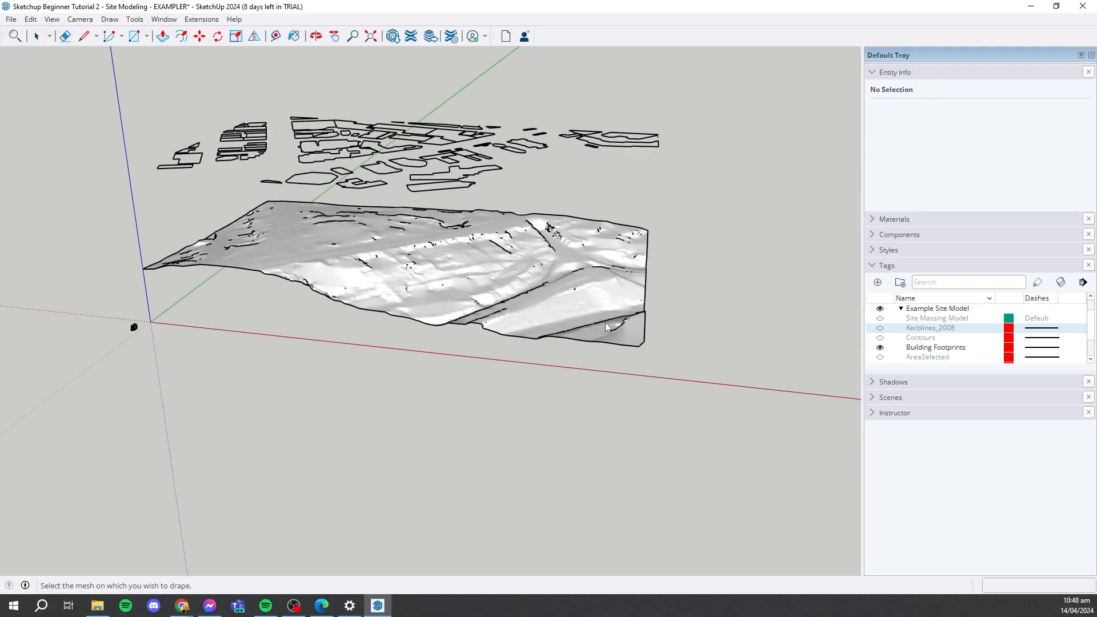
{"action": "middle_click_drag", "start_coordinate": [617, 169], "coordinate": [604, 255]}
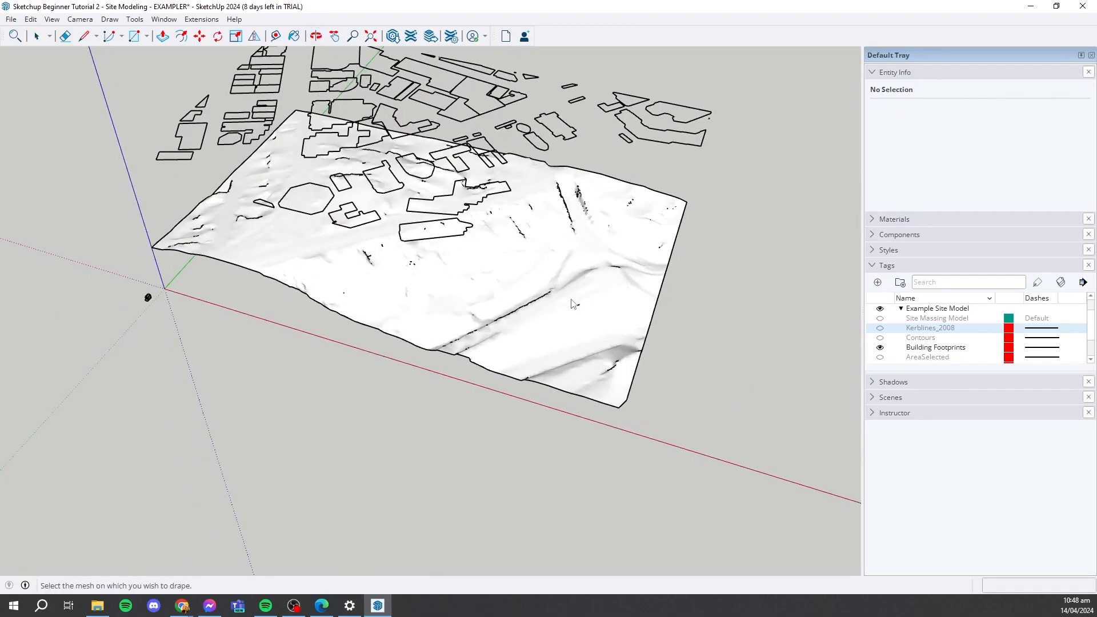
{"action": "scroll", "coordinate": [604, 254], "scroll_direction": "up", "scroll_amount": 1}
{"action": "left_click", "coordinate": [570, 308]}
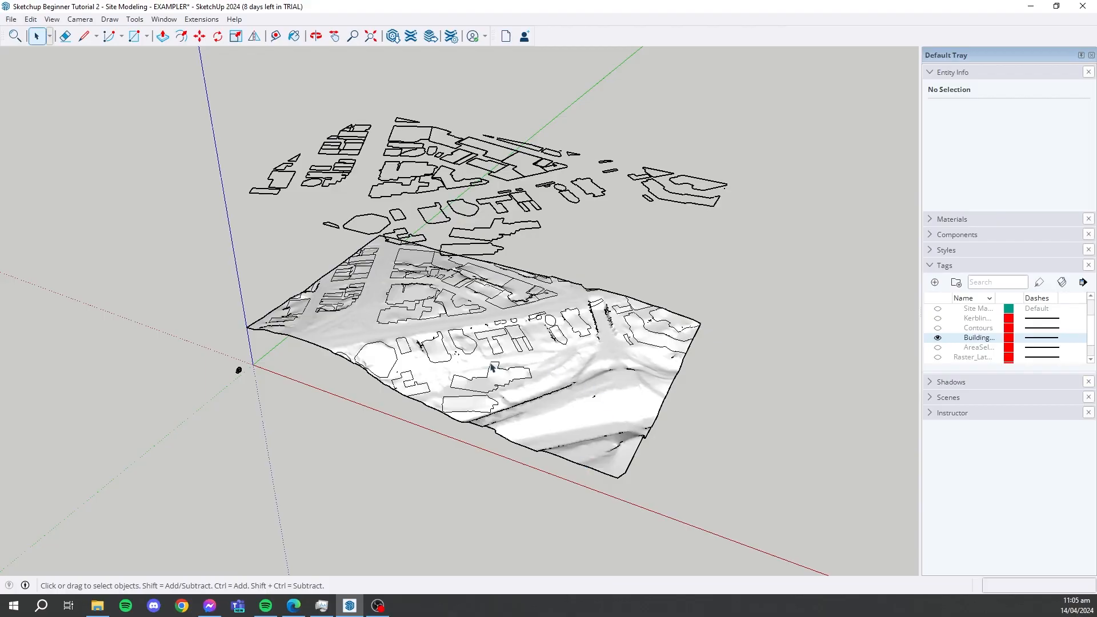
- Show the Kerblines_2008 tag and hide the Building Footprints tag
{"action": "middle_click_drag", "start_coordinate": [514, 343], "coordinate": [575, 330]}
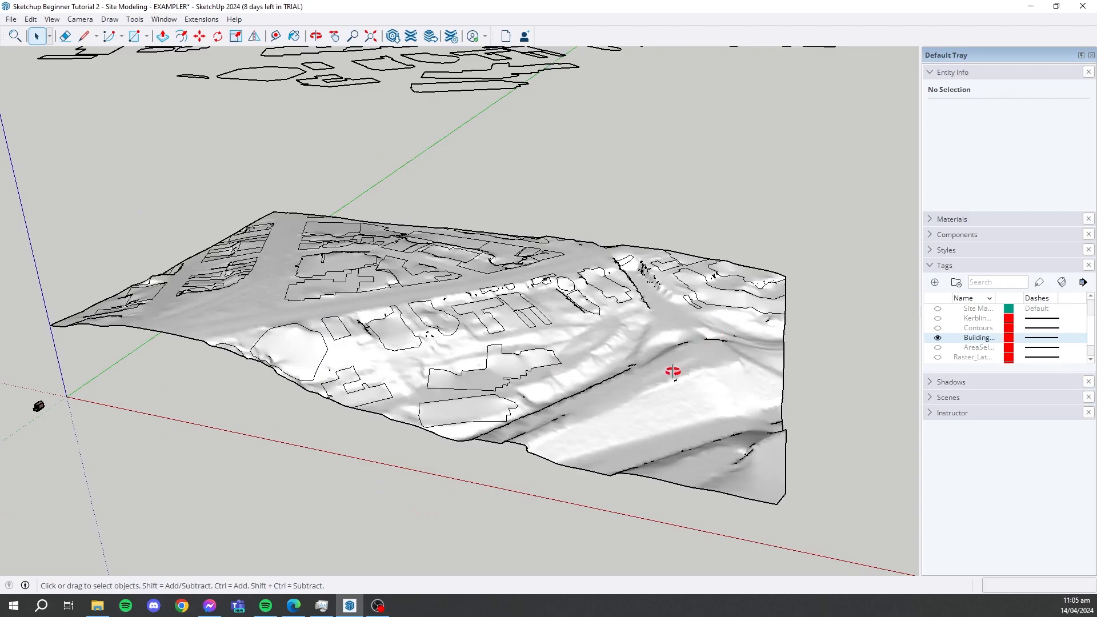
{"action": "middle_click_drag", "start_coordinate": [673, 372], "coordinate": [675, 446]}
{"action": "scroll", "coordinate": [424, 411], "scroll_direction": "down", "scroll_amount": 2}
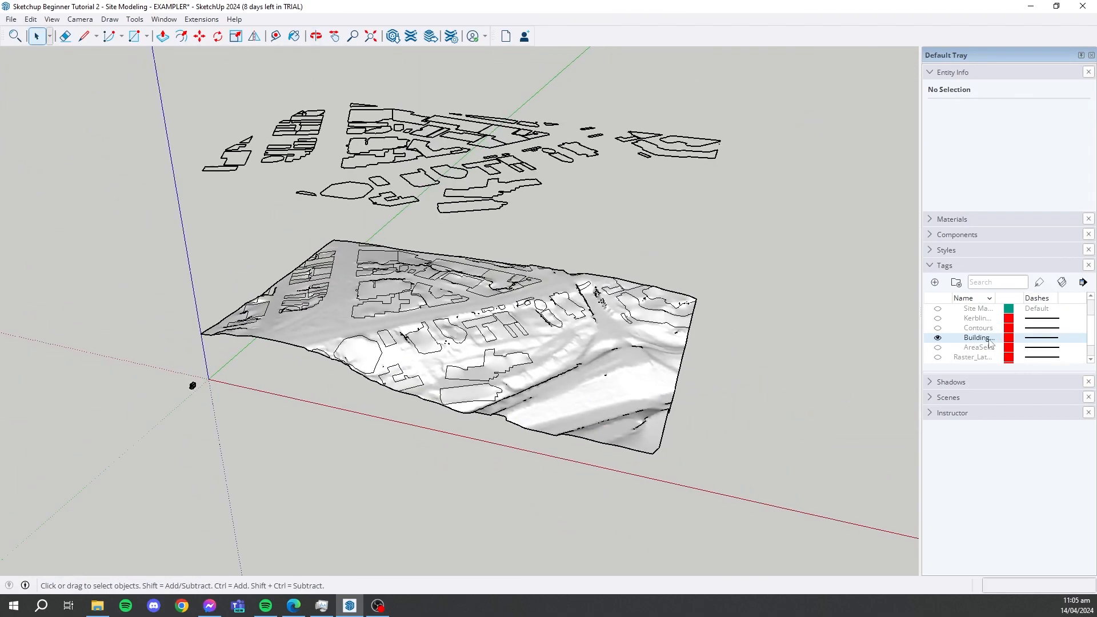
{"action": "left_click", "coordinate": [938, 320]}
{"action": "middle_click_drag", "start_coordinate": [531, 273], "coordinate": [531, 318]}
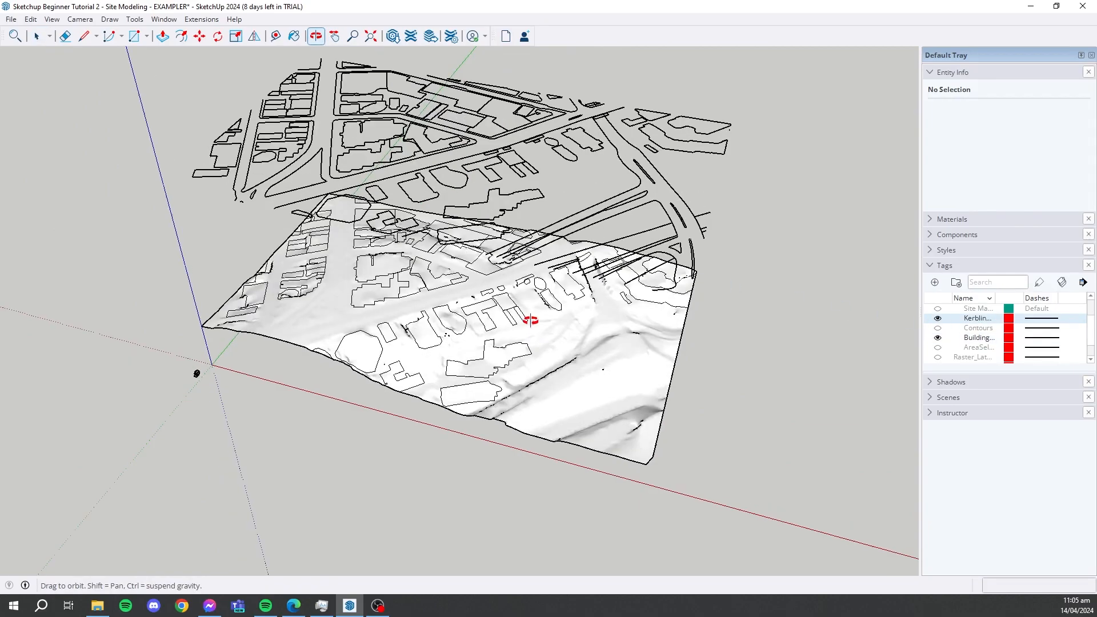
{"action": "left_click", "coordinate": [938, 337]}
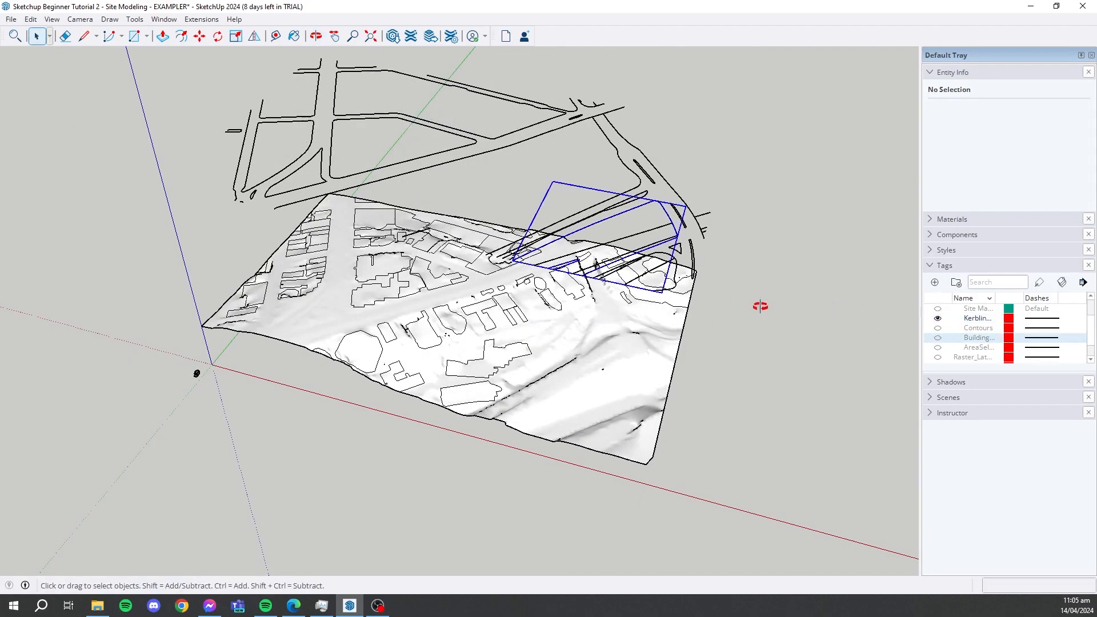
- Select all the kerb lines above the terrain and make them into one group
{"action": "middle_click_drag", "start_coordinate": [760, 306], "coordinate": [771, 179]}
{"action": "left_click_drag", "start_coordinate": [779, 115], "coordinate": [237, 220]}
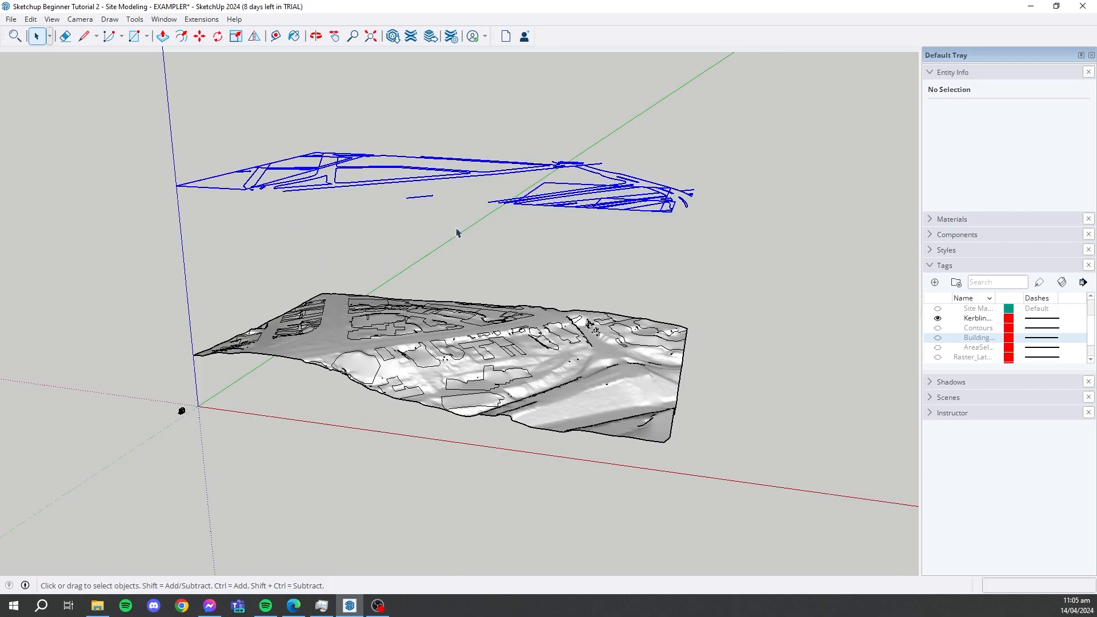
{"action": "scroll", "coordinate": [582, 207], "scroll_direction": "up", "scroll_amount": 3}
{"action": "middle_click_drag", "start_coordinate": [582, 209], "coordinate": [591, 257]}
{"action": "right_click", "coordinate": [611, 195]}
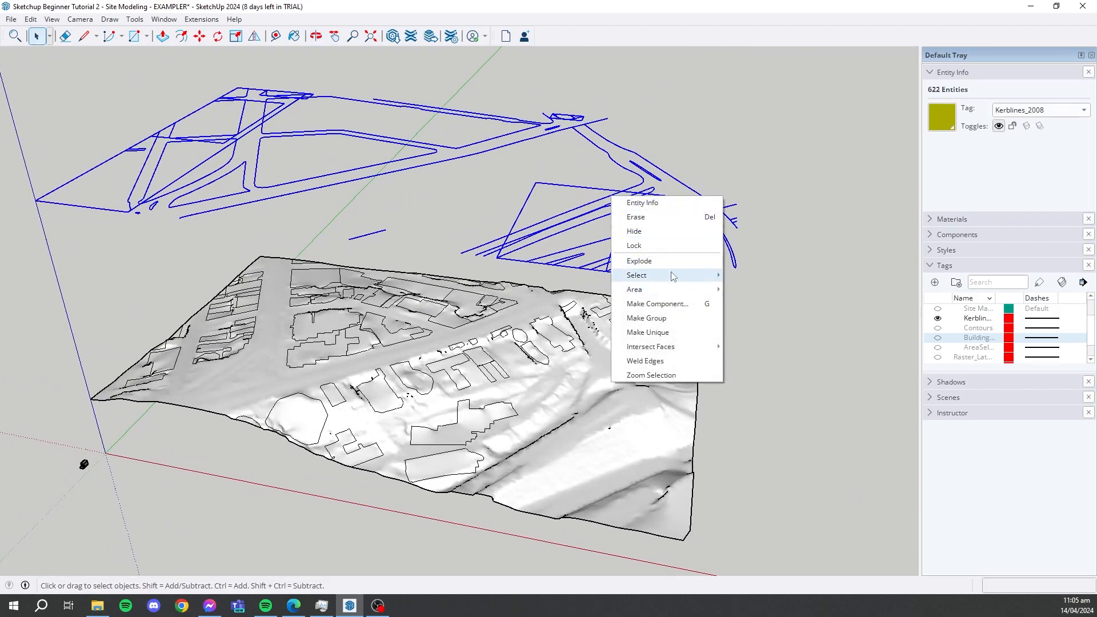
{"action": "left_click", "coordinate": [674, 319]}
{"action": "middle_click_drag", "start_coordinate": [675, 274], "coordinate": [628, 271]}
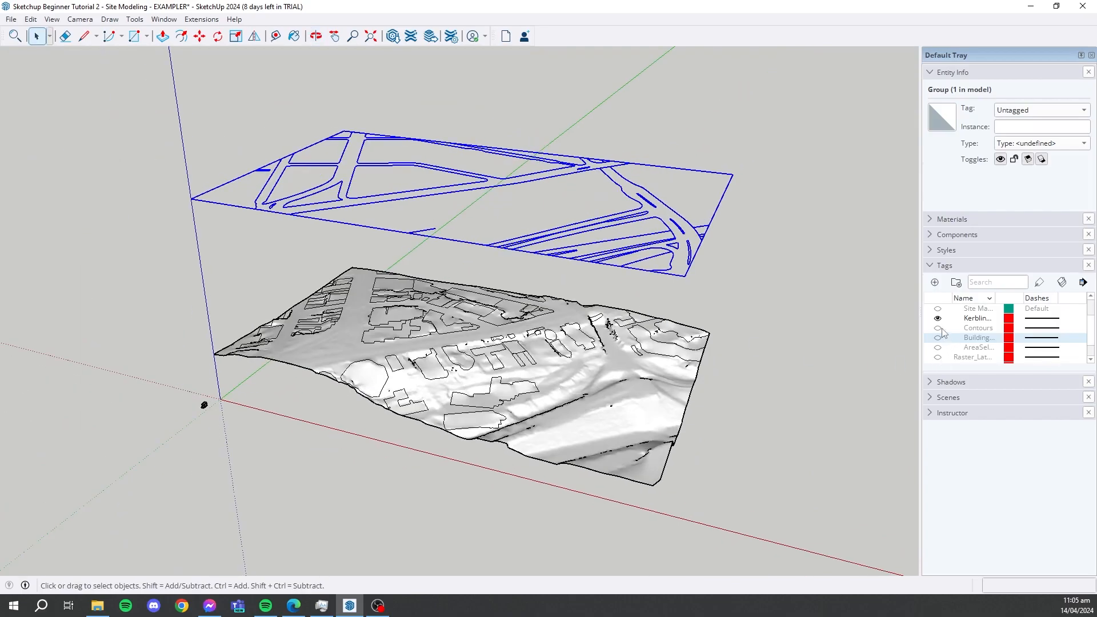
- Drape the grouped kerb lines onto the terrain with the Sandbox Drape command
{"action": "left_click", "coordinate": [130, 20]}
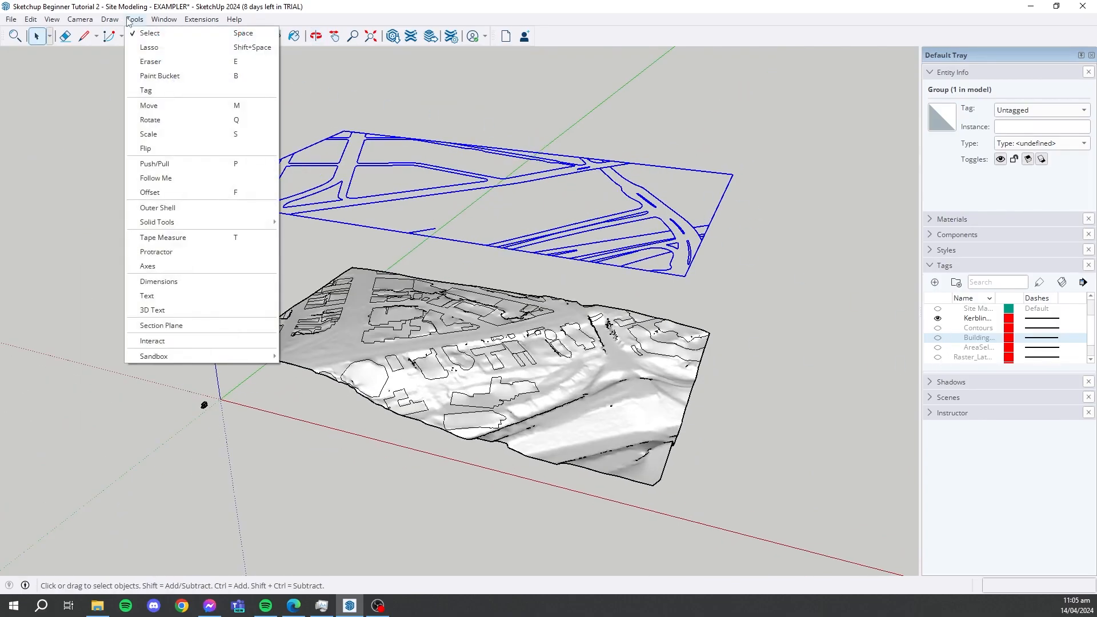
{"action": "mouse_move", "coordinate": [160, 23]}
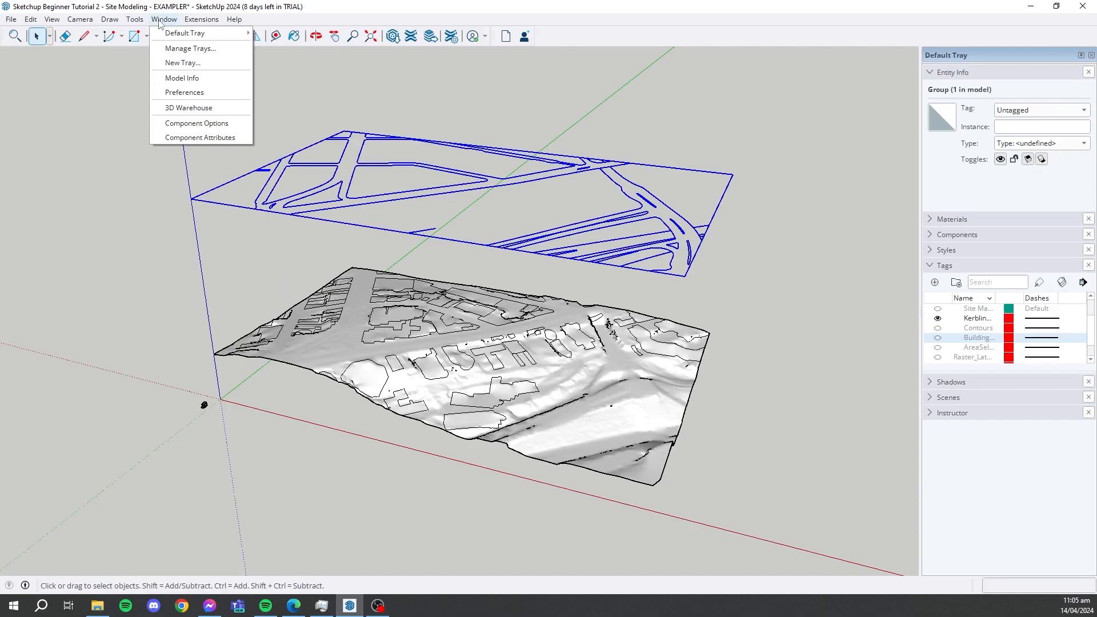
{"action": "mouse_move", "coordinate": [106, 22]}
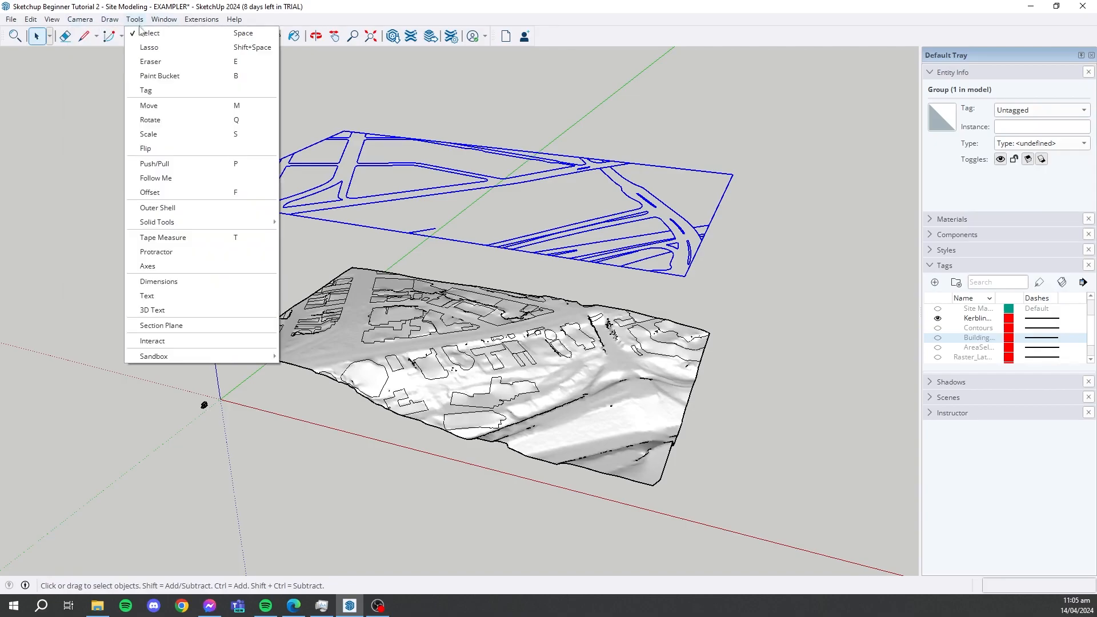
{"action": "mouse_move", "coordinate": [198, 356]}
{"action": "left_click", "coordinate": [319, 392]}
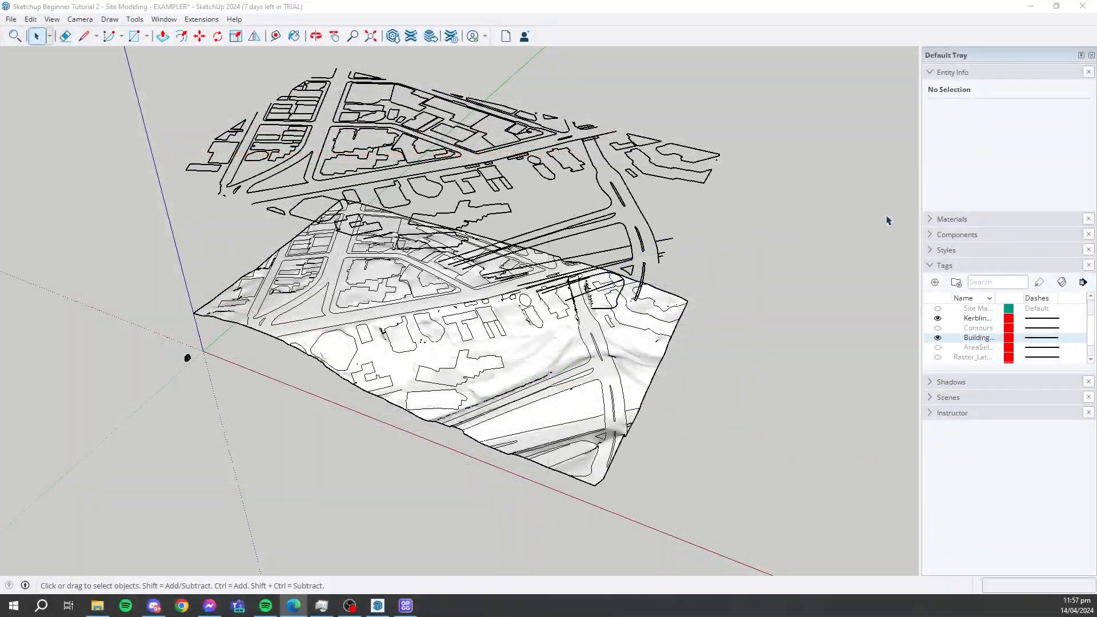
- Open the raised group of building footprints for editing
{"action": "scroll", "coordinate": [679, 314], "scroll_direction": "up", "scroll_amount": 6}
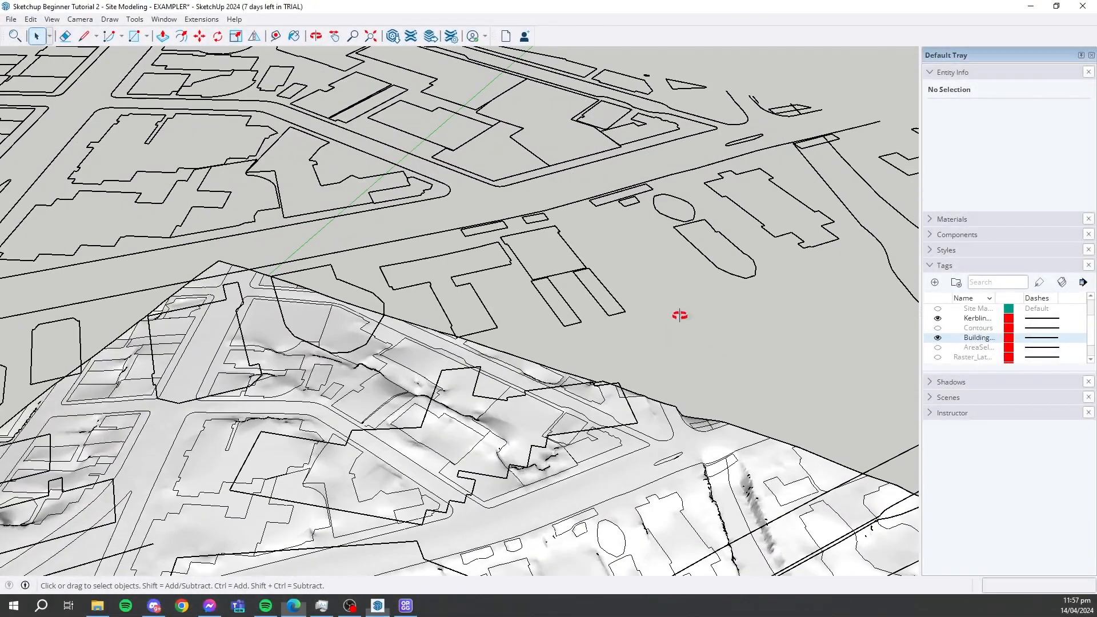
{"action": "scroll", "coordinate": [680, 315], "scroll_direction": "down", "scroll_amount": 10}
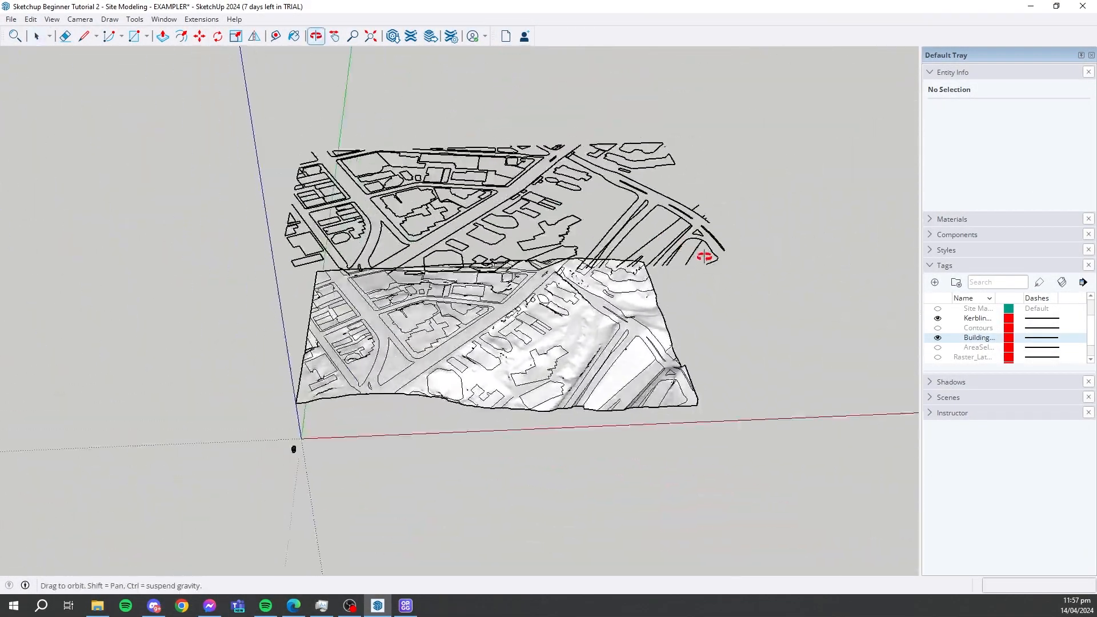
{"action": "key", "text": "space"}
{"action": "scroll", "coordinate": [503, 227], "scroll_direction": "up", "scroll_amount": 10}
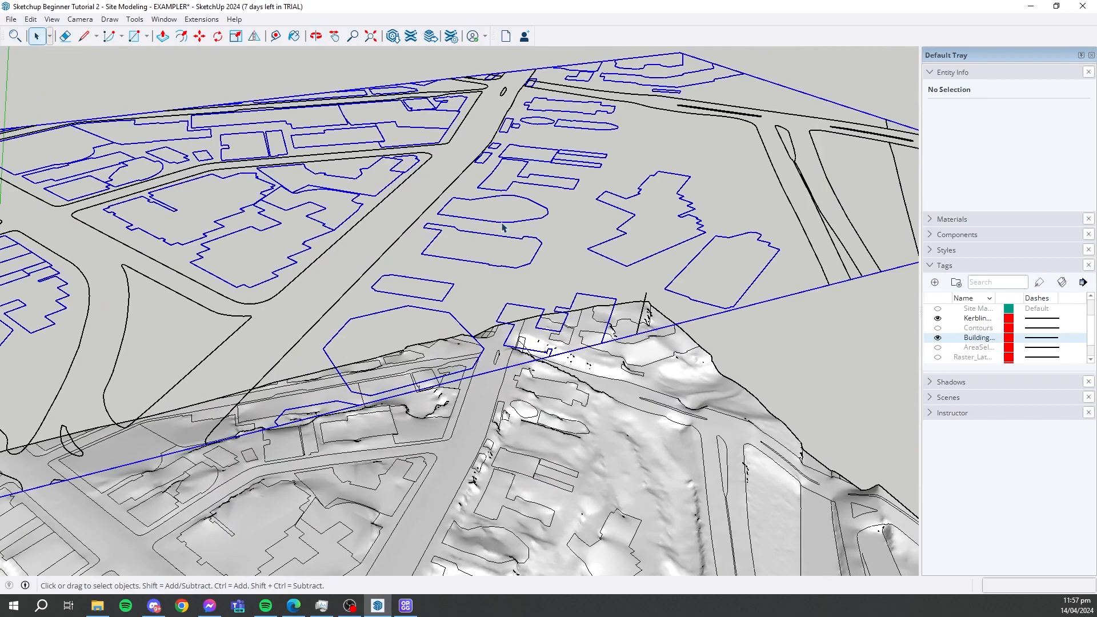
{"action": "triple_click", "coordinate": [501, 223]}
{"action": "middle_click_drag", "start_coordinate": [546, 225], "coordinate": [556, 248]}
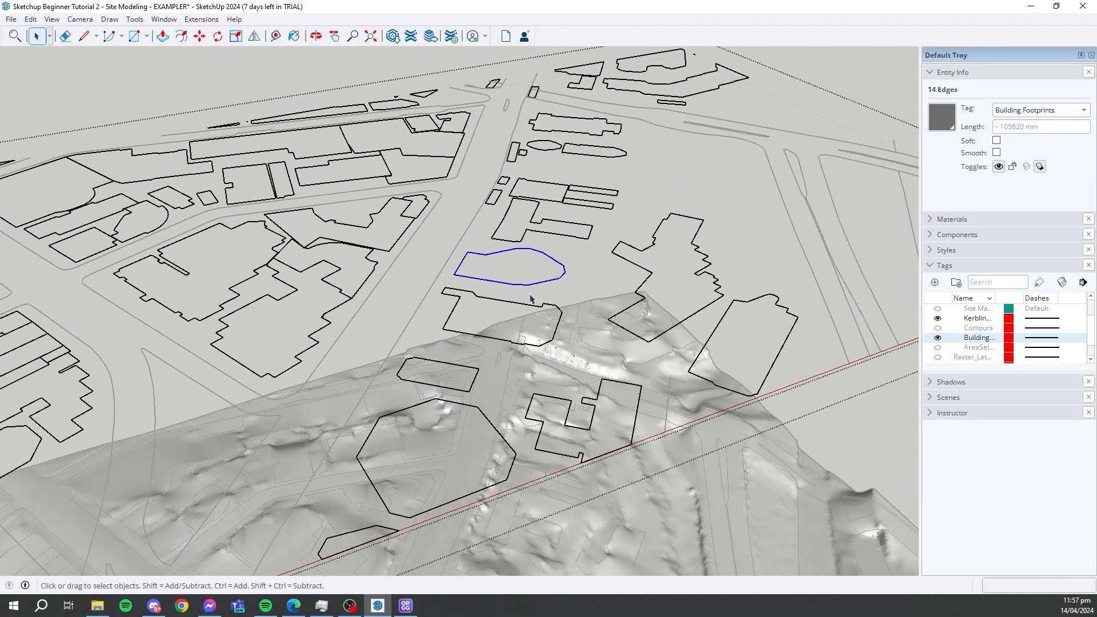
{"action": "middle_click_drag", "start_coordinate": [530, 298], "coordinate": [549, 269]}
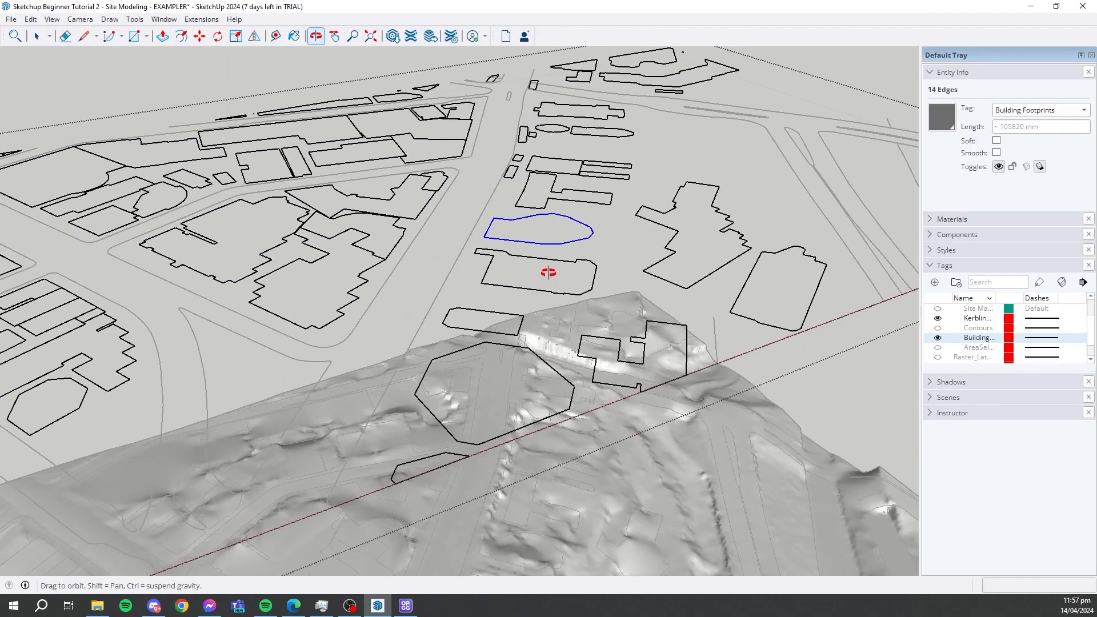
- Trace over the short angled edge of the small footprint beside the large octagonal one with the Line tool to create its face
{"action": "left_click", "coordinate": [495, 316]}
{"action": "scroll", "coordinate": [510, 336], "scroll_direction": "up", "scroll_amount": 4}
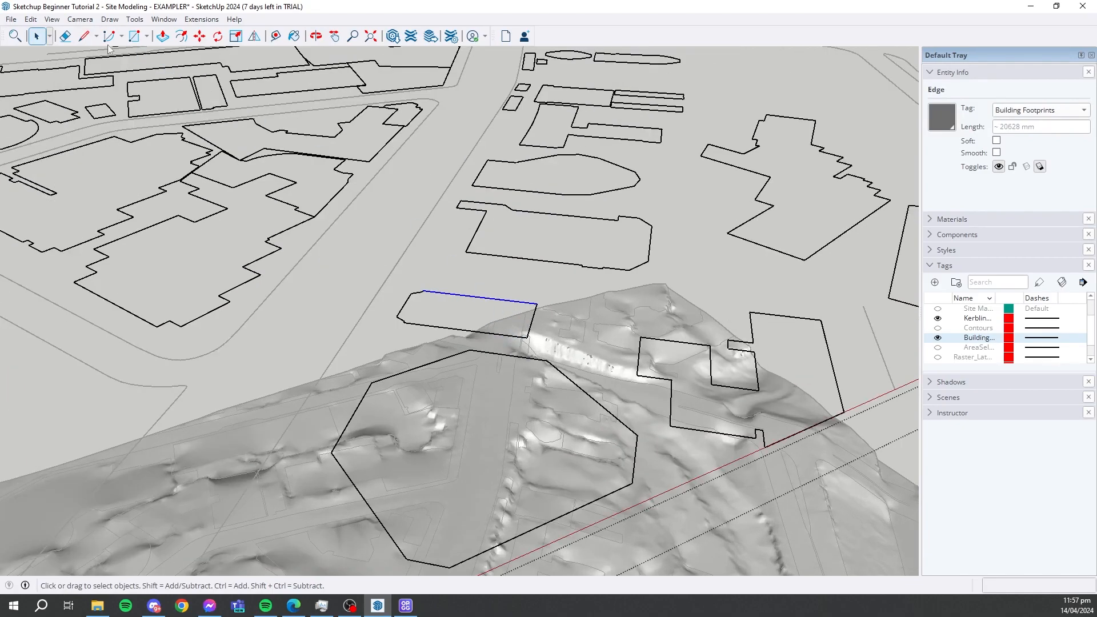
{"action": "left_click", "coordinate": [84, 36]}
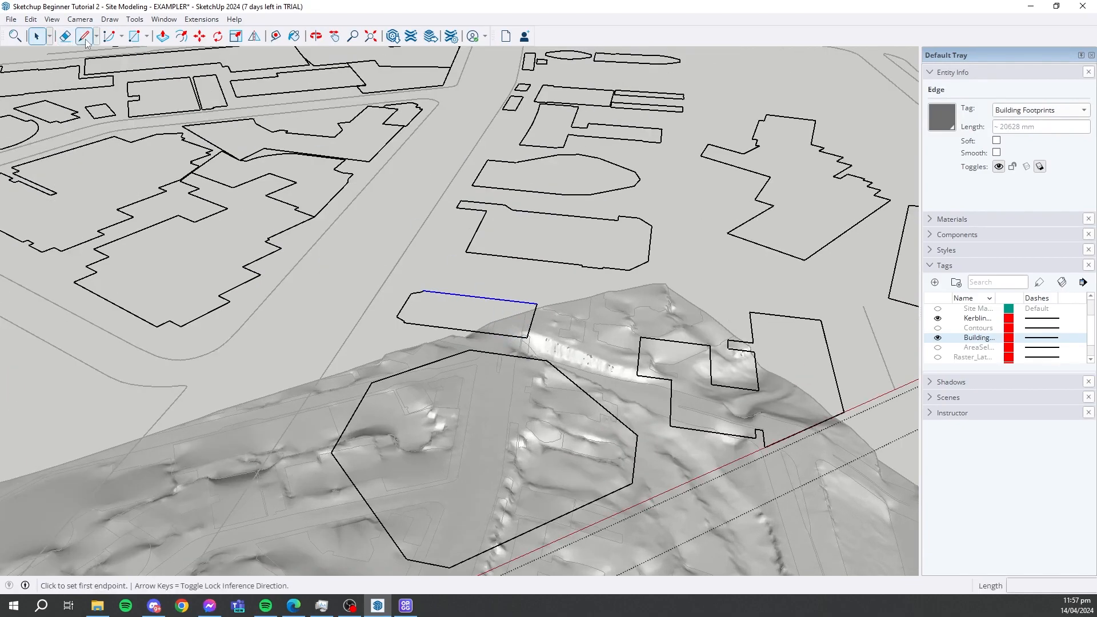
{"action": "left_click", "coordinate": [397, 315]}
{"action": "left_click", "coordinate": [416, 291]}
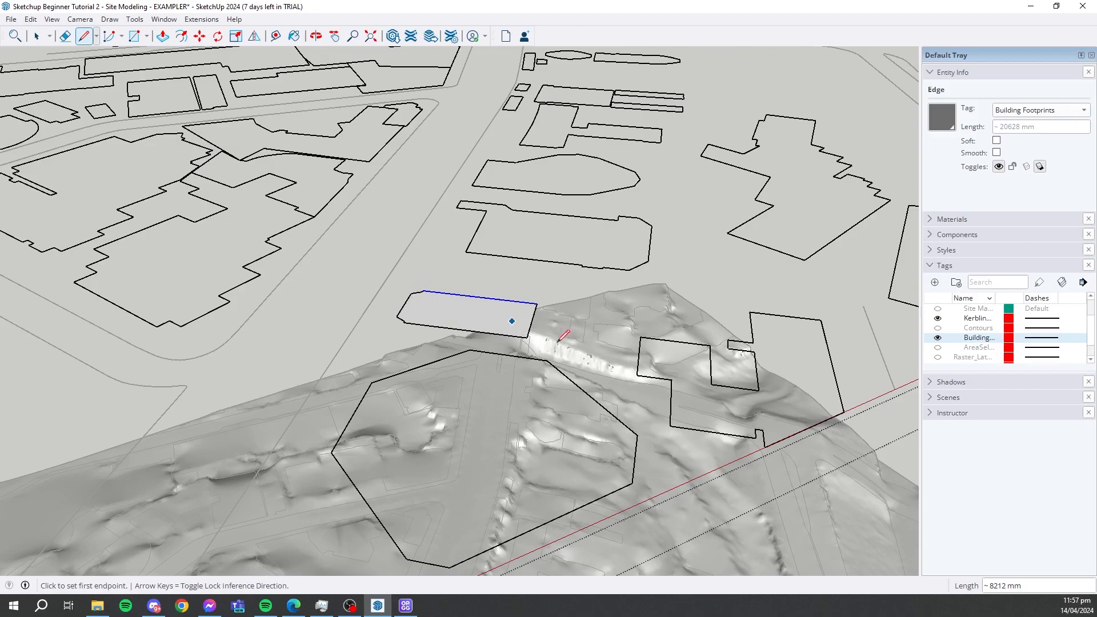
{"action": "scroll", "coordinate": [558, 341], "scroll_direction": "down", "scroll_amount": 2}
{"action": "middle_click_drag", "start_coordinate": [558, 342], "coordinate": [559, 351]}
{"action": "scroll", "coordinate": [542, 277], "scroll_direction": "down", "scroll_amount": 2}
{"action": "scroll", "coordinate": [509, 364], "scroll_direction": "up", "scroll_amount": 3}
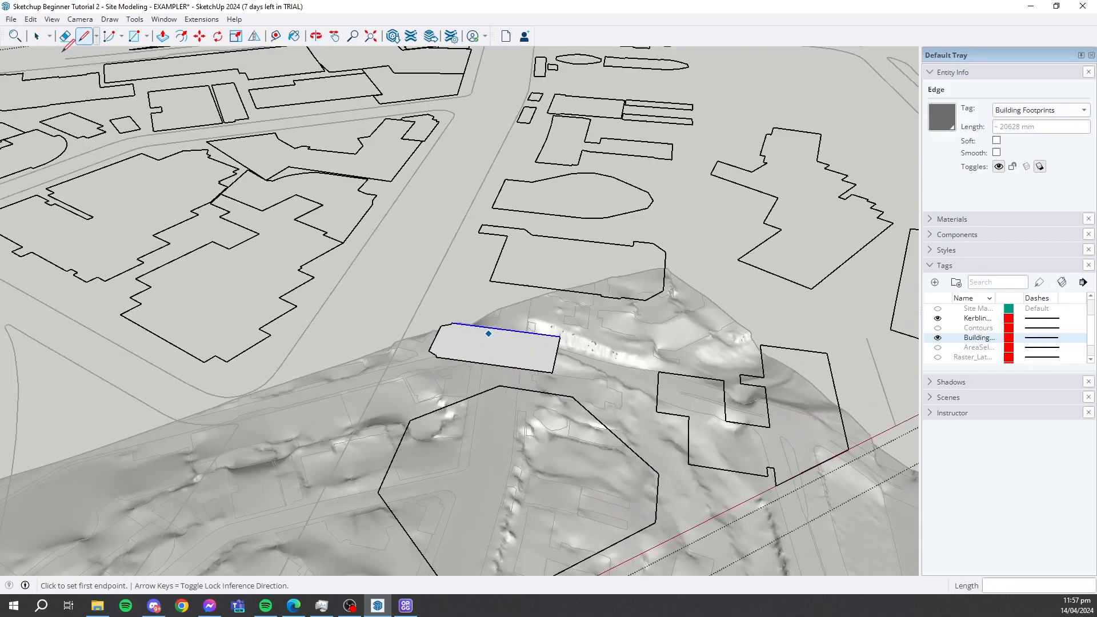
- Select the new footprint face with its bounding edges and make them into a group
{"action": "key", "text": "space"}
{"action": "double_click", "coordinate": [516, 358]}
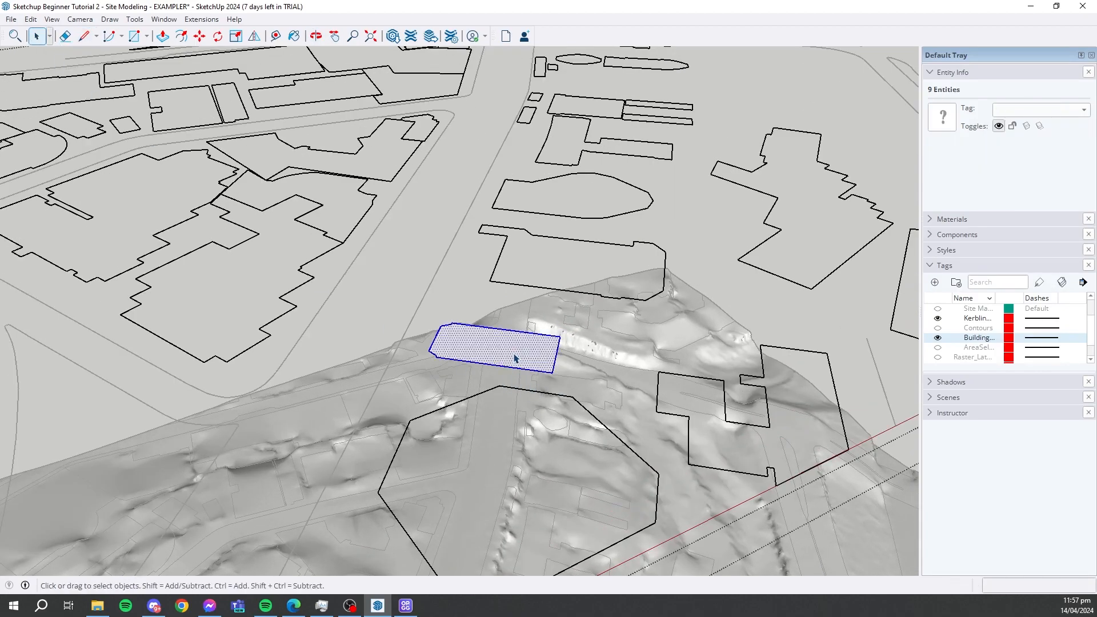
{"action": "right_click", "coordinate": [514, 356]}
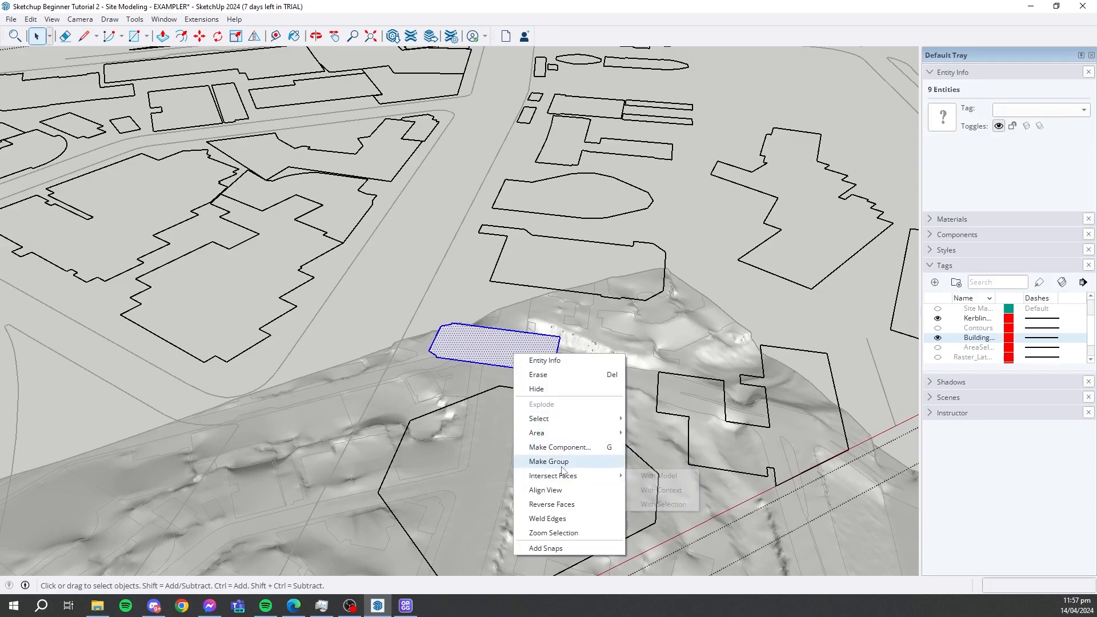
{"action": "left_click", "coordinate": [562, 462]}
- Open the new footprint group for editing and extrude its face upward about 23852 mm with Push/Pull
{"action": "right_click", "coordinate": [513, 344]}
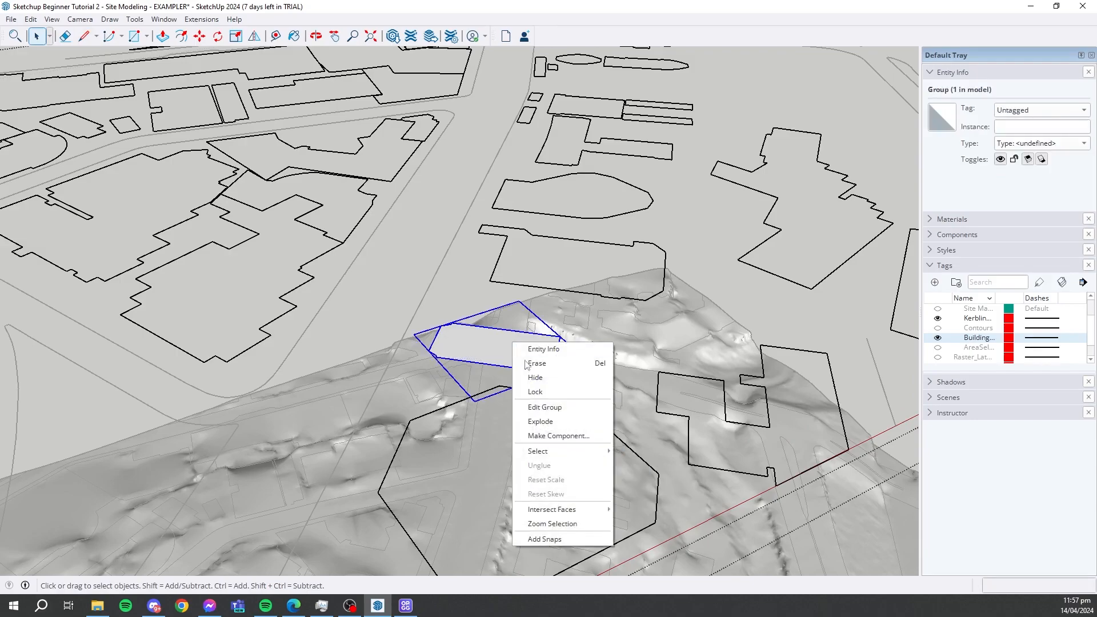
{"action": "left_click", "coordinate": [559, 410]}
{"action": "key", "text": "p"}
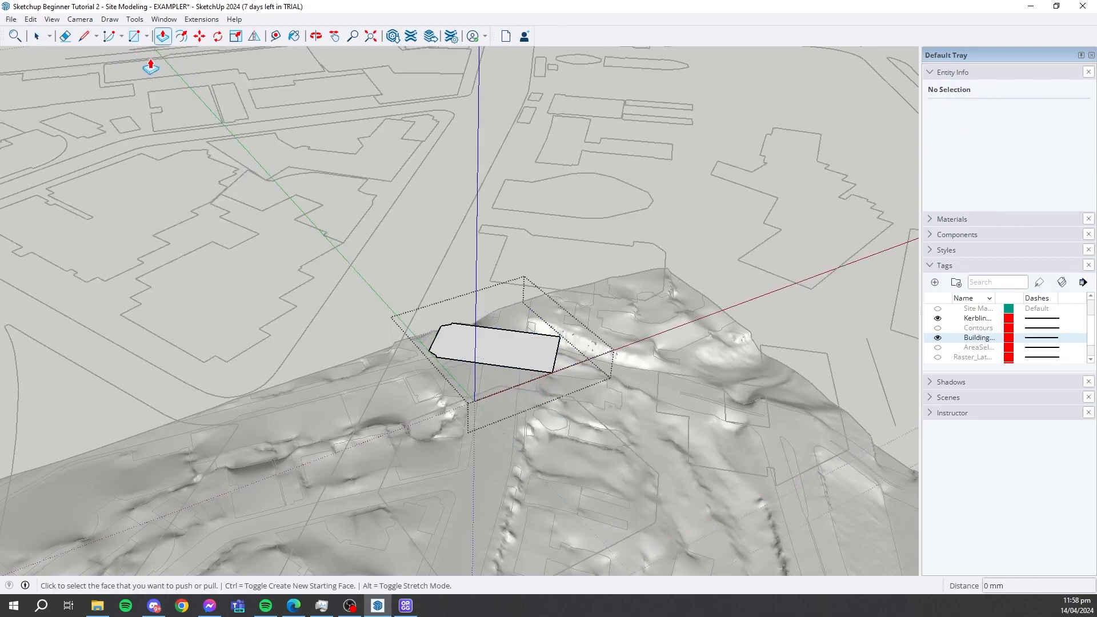
{"action": "left_click", "coordinate": [518, 360]}
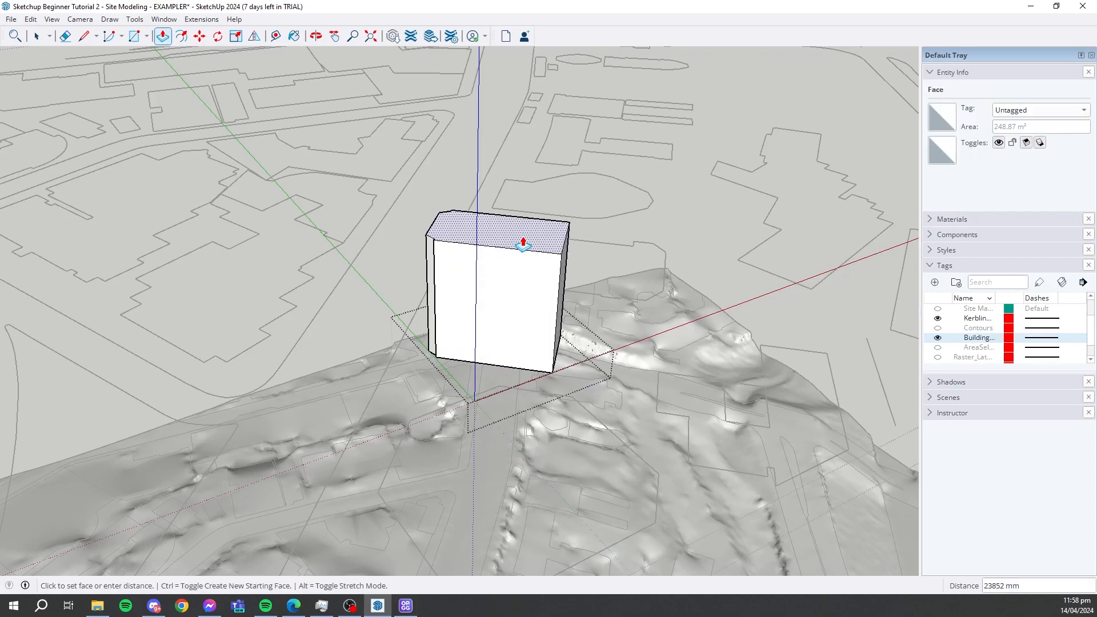
{"action": "left_click", "coordinate": [523, 245]}
{"action": "scroll", "coordinate": [522, 243], "scroll_direction": "down", "scroll_amount": 3}
{"action": "key", "text": "space"}
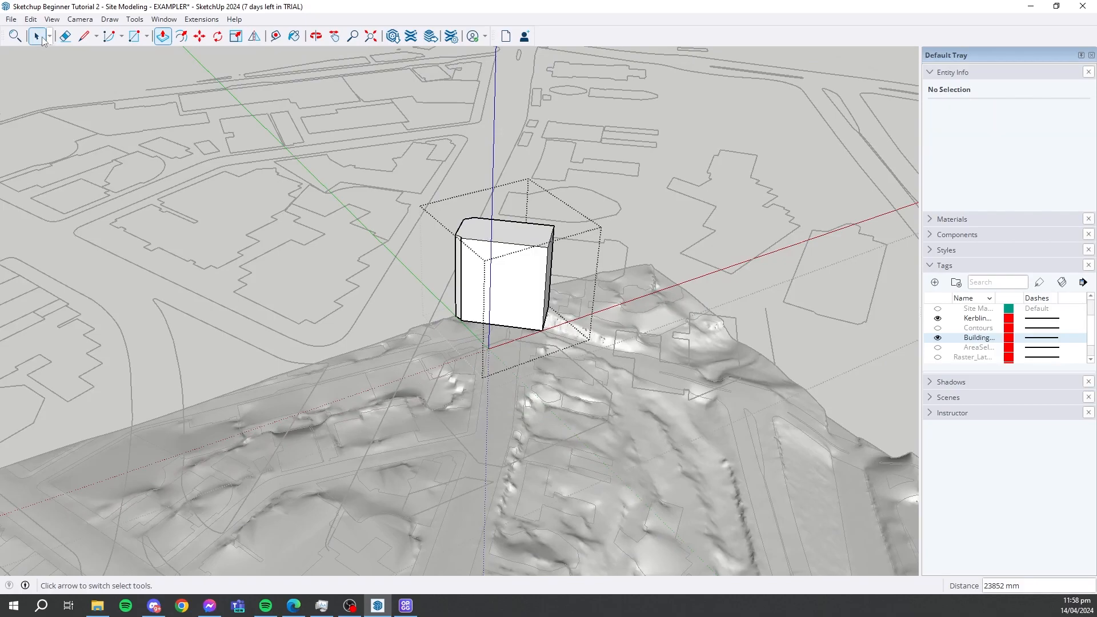
{"action": "scroll", "coordinate": [550, 166], "scroll_direction": "down", "scroll_amount": 1}
{"action": "scroll", "coordinate": [550, 166], "scroll_direction": "down", "scroll_amount": 3}
{"action": "middle_click_drag", "start_coordinate": [577, 206], "coordinate": [509, 234]}
{"action": "scroll", "coordinate": [497, 135], "scroll_direction": "down", "scroll_amount": 5}
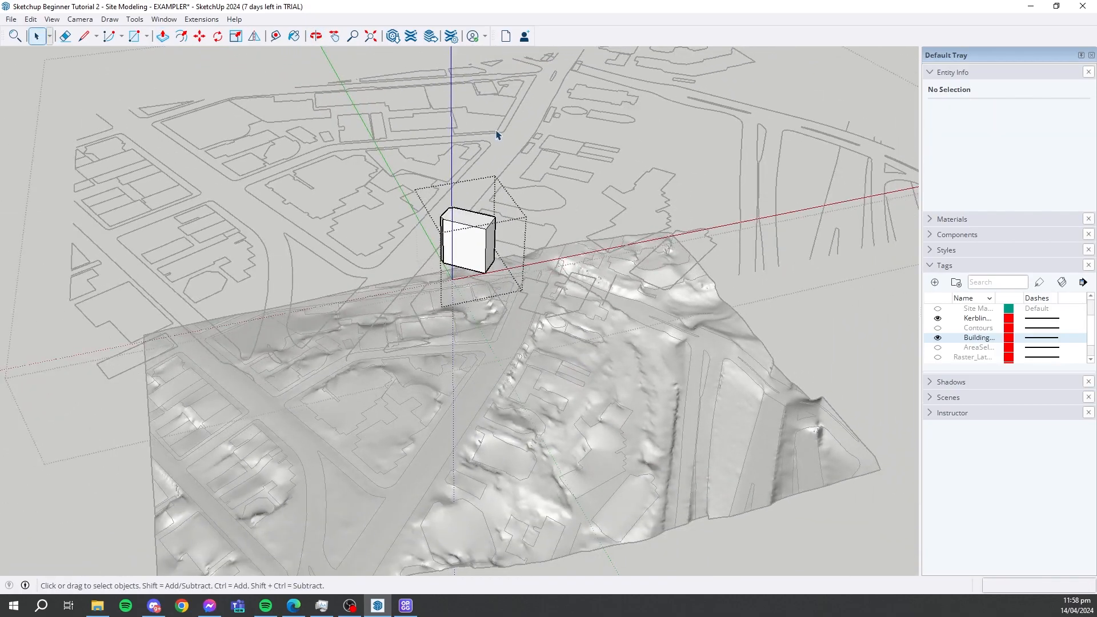
- Move the extruded building block about 162711 mm straight down onto its draped footprint on the terrain, and close the footprints group
{"action": "scroll", "coordinate": [491, 200], "scroll_direction": "up", "scroll_amount": 5}
{"action": "left_click", "coordinate": [492, 203]}
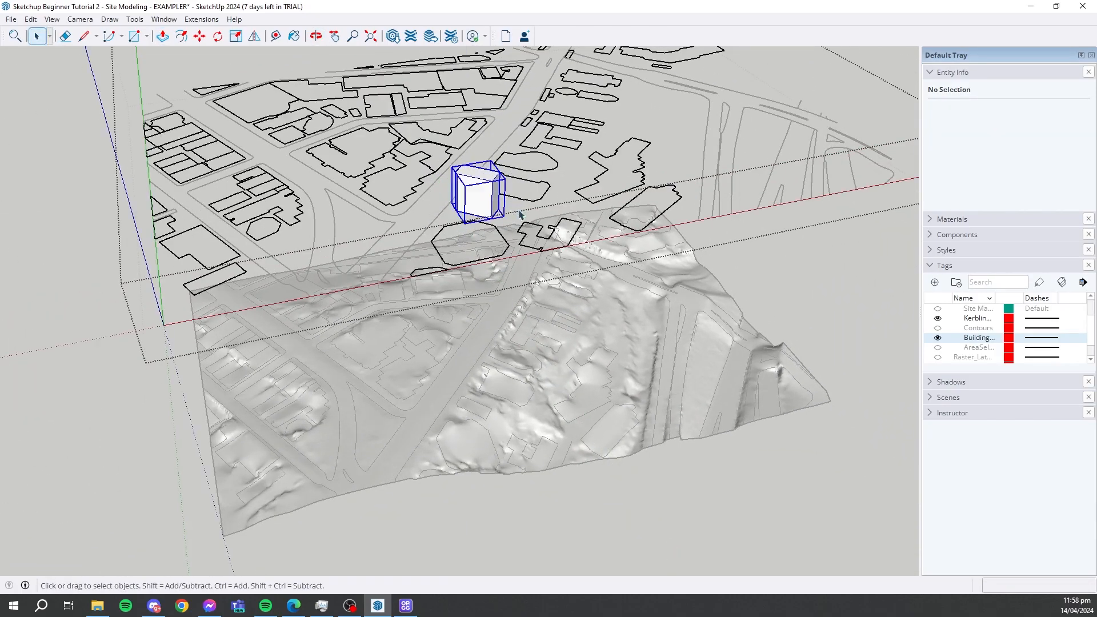
{"action": "middle_click_drag", "start_coordinate": [494, 206], "coordinate": [416, 252]}
{"action": "middle_click_drag", "start_coordinate": [489, 260], "coordinate": [466, 171]}
{"action": "scroll", "coordinate": [516, 222], "scroll_direction": "up", "scroll_amount": 2}
{"action": "key", "text": "m"}
{"action": "left_click", "coordinate": [479, 178]}
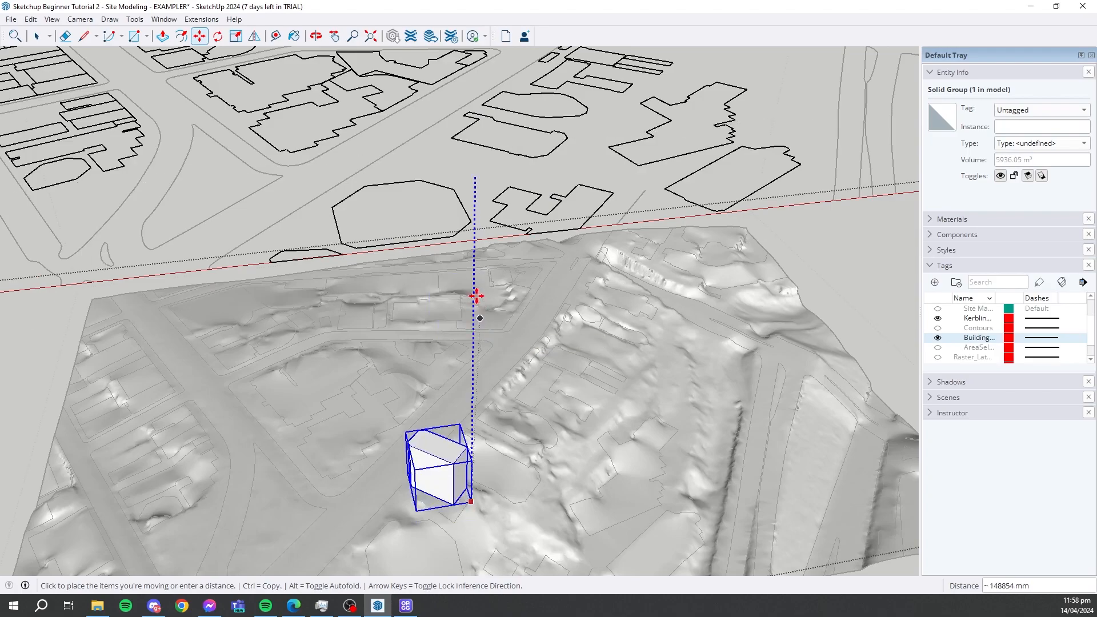
{"action": "middle_click_drag", "start_coordinate": [478, 299], "coordinate": [479, 210]}
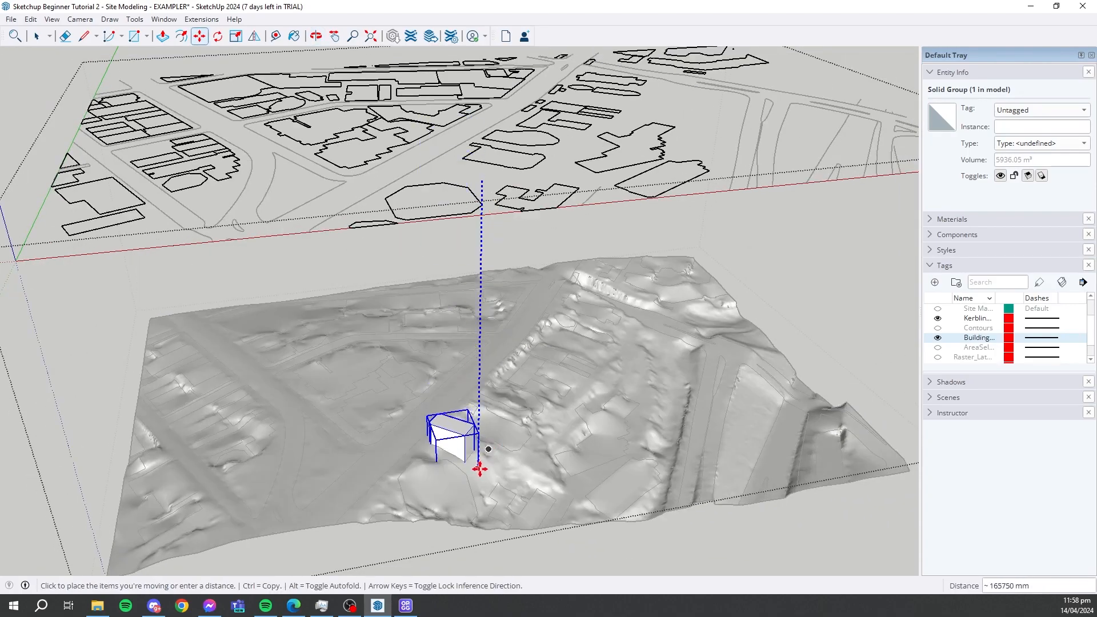
{"action": "scroll", "coordinate": [478, 460], "scroll_direction": "up", "scroll_amount": 5}
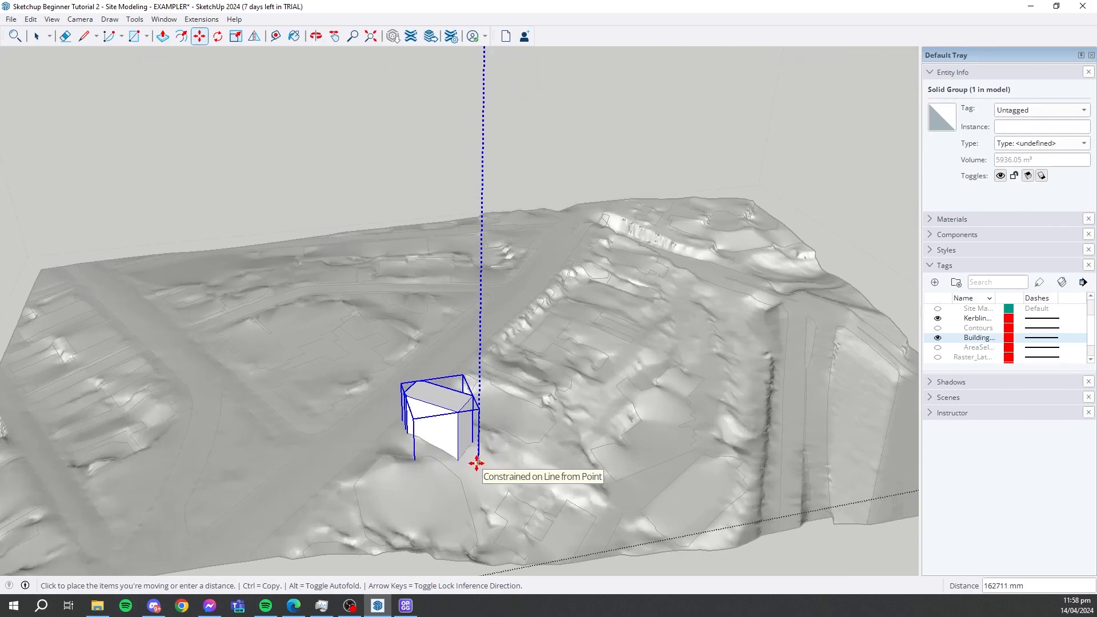
{"action": "left_click", "coordinate": [476, 464]}
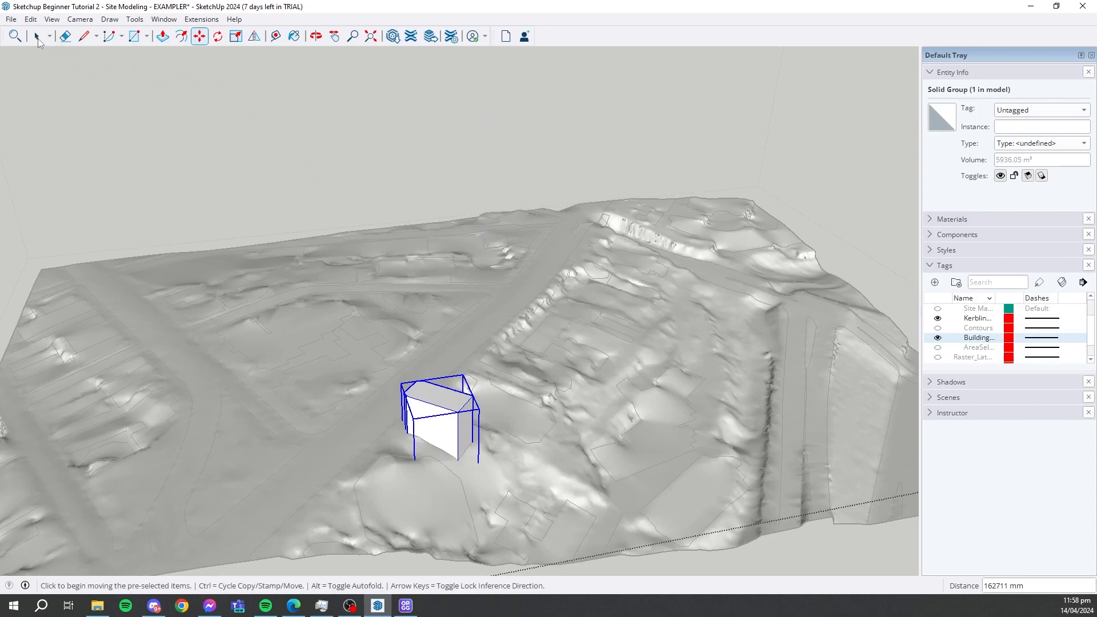
{"action": "key", "text": "space"}
{"action": "scroll", "coordinate": [527, 136], "scroll_direction": "down", "scroll_amount": 4}
{"action": "key", "text": "Escape"}
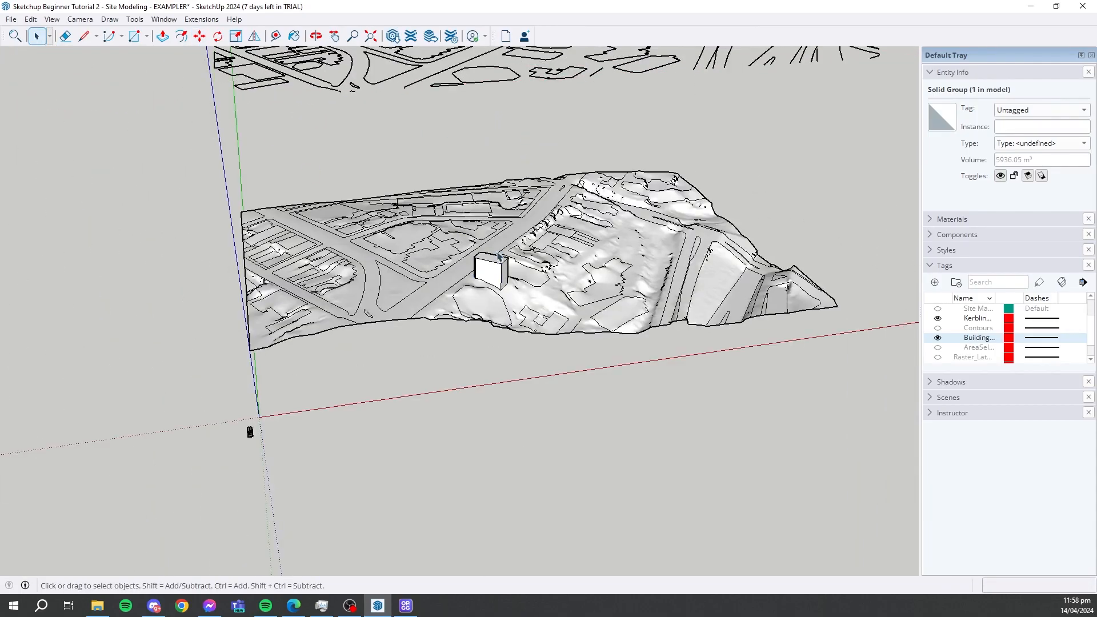
- Examine the placed building block, the draped footprints and the kerb lines on the terrain from several sides
{"action": "scroll", "coordinate": [498, 258], "scroll_direction": "up", "scroll_amount": 2}
{"action": "middle_click_drag", "start_coordinate": [501, 268], "coordinate": [690, 245]}
{"action": "scroll", "coordinate": [383, 277], "scroll_direction": "up", "scroll_amount": 1}
{"action": "middle_click_drag", "start_coordinate": [386, 278], "coordinate": [487, 286]}
{"action": "middle_click_drag", "start_coordinate": [620, 266], "coordinate": [212, 328]}
{"action": "scroll", "coordinate": [306, 304], "scroll_direction": "up", "scroll_amount": 3}
{"action": "scroll", "coordinate": [211, 328], "scroll_direction": "up", "scroll_amount": 4}
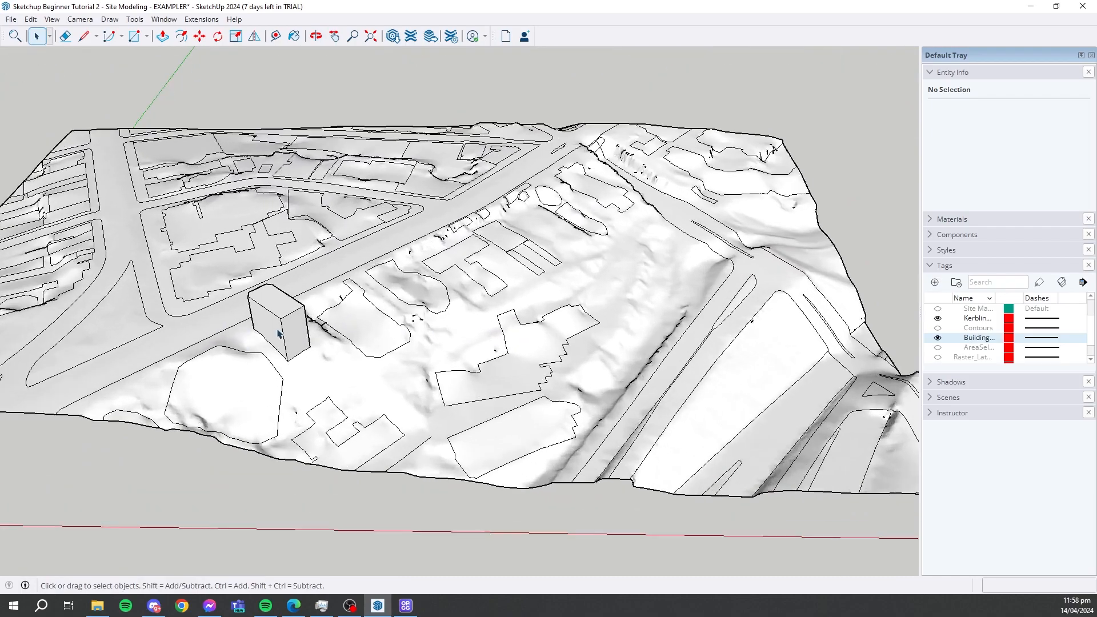
{"action": "scroll", "coordinate": [473, 274], "scroll_direction": "up", "scroll_amount": 2}
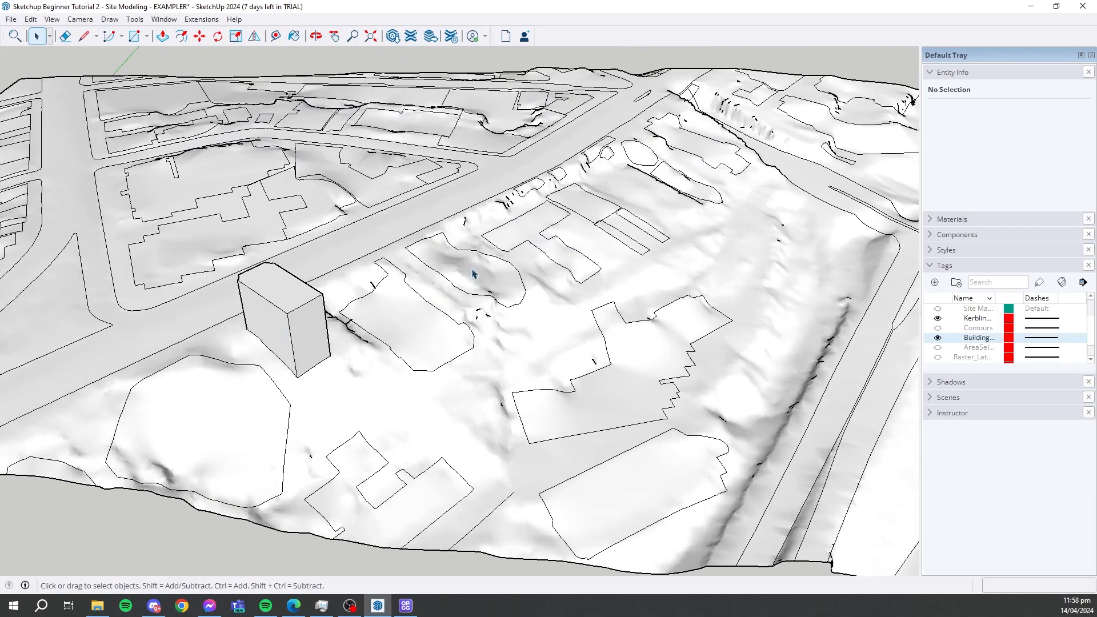
{"action": "middle_click_drag", "start_coordinate": [767, 171], "coordinate": [238, 312]}
{"action": "scroll", "coordinate": [239, 311], "scroll_direction": "up", "scroll_amount": 3}
{"action": "scroll", "coordinate": [431, 349], "scroll_direction": "down", "scroll_amount": 2}
{"action": "middle_click_drag", "start_coordinate": [361, 315], "coordinate": [492, 320]}
{"action": "scroll", "coordinate": [492, 319], "scroll_direction": "down", "scroll_amount": 3}
{"action": "scroll", "coordinate": [641, 289], "scroll_direction": "down", "scroll_amount": 2}
{"action": "middle_click_drag", "start_coordinate": [424, 374], "coordinate": [606, 347]}
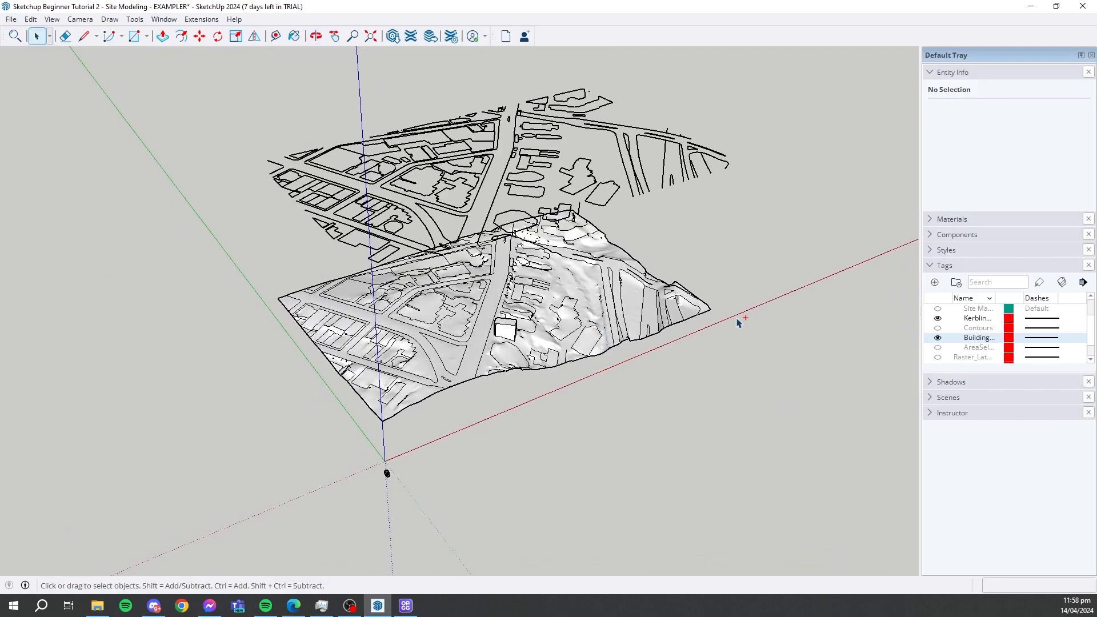